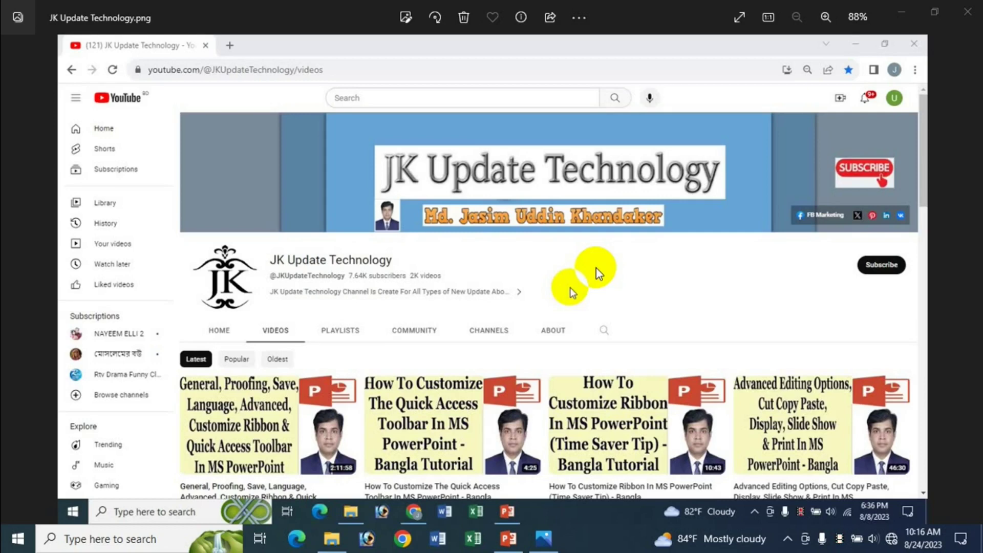
Step: Switch from Windows Photos to the blank PowerPoint presentation
click(507, 543)
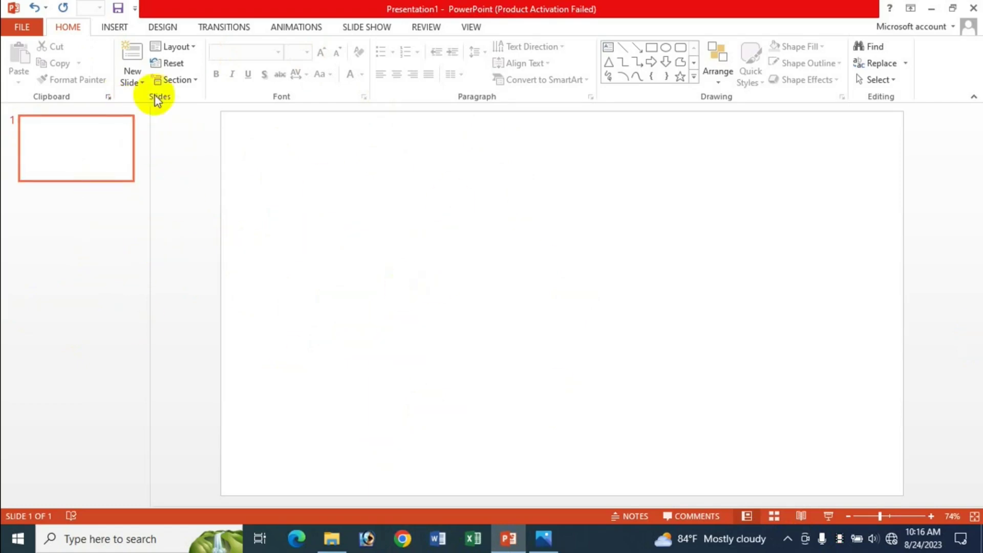
Step: Open the SmartArt chooser from Insert and browse the List, Process and Cycle layouts
click(112, 27)
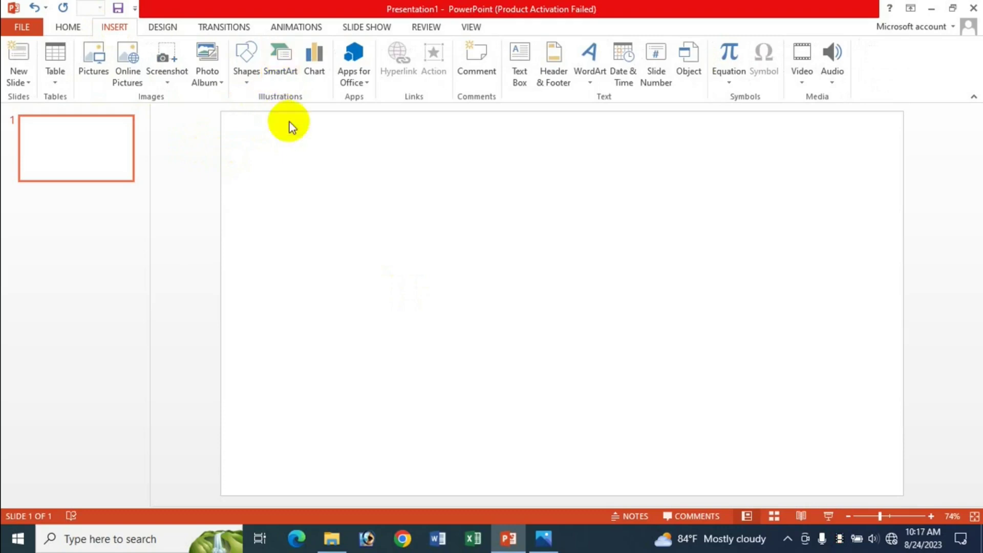
click(279, 72)
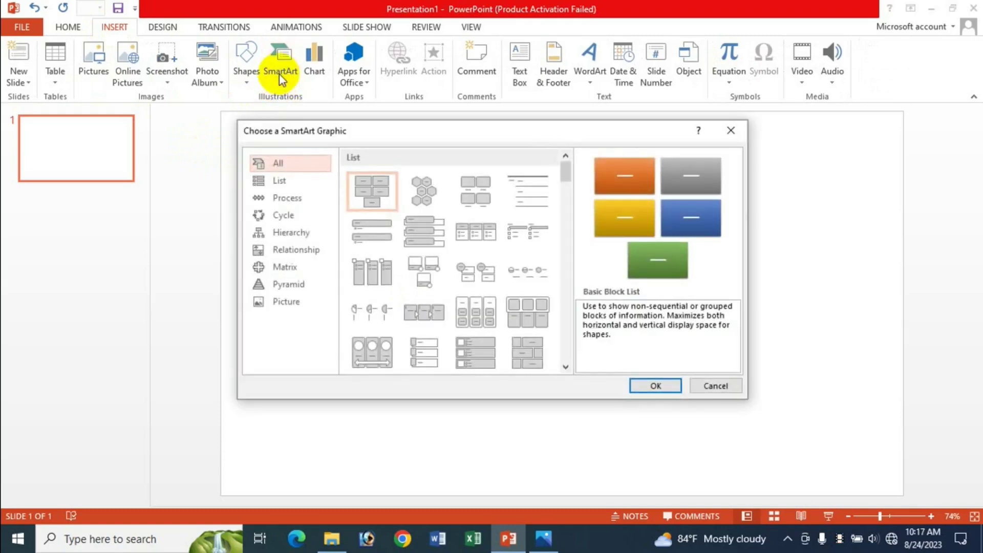
drag(429, 132, 438, 134)
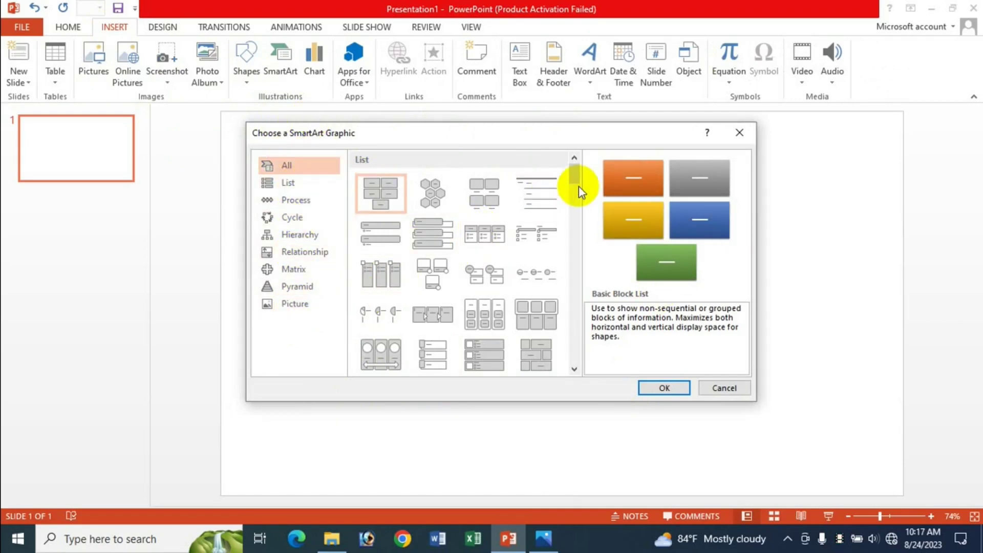
mouse_move(576, 183)
mouse_down()
mouse_move(587, 342)
mouse_move(579, 174)
mouse_up()
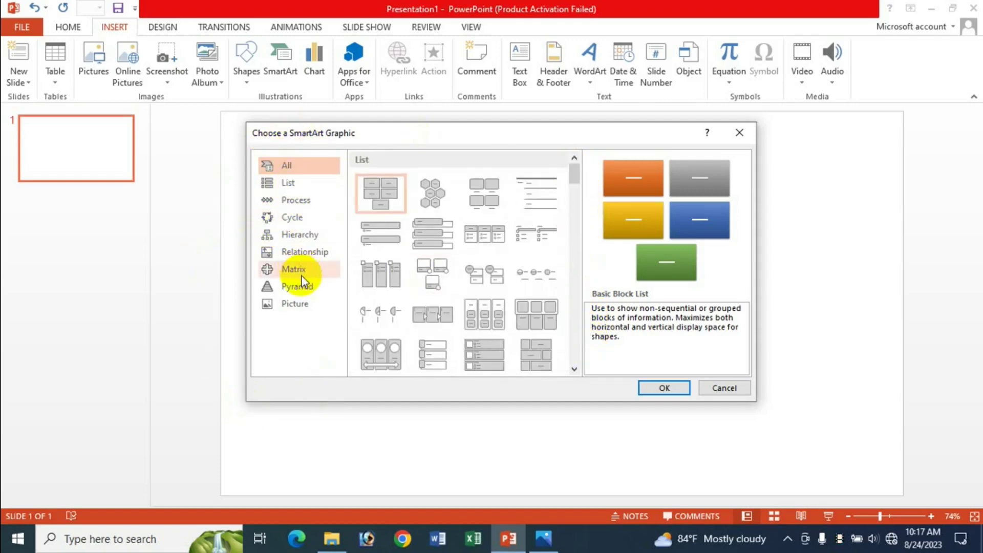
click(300, 185)
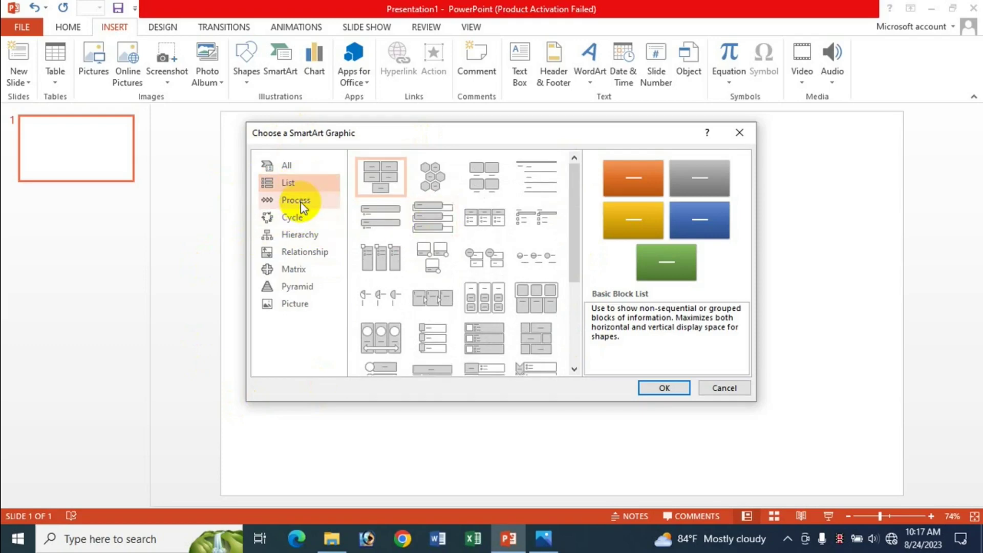
click(300, 201)
click(295, 218)
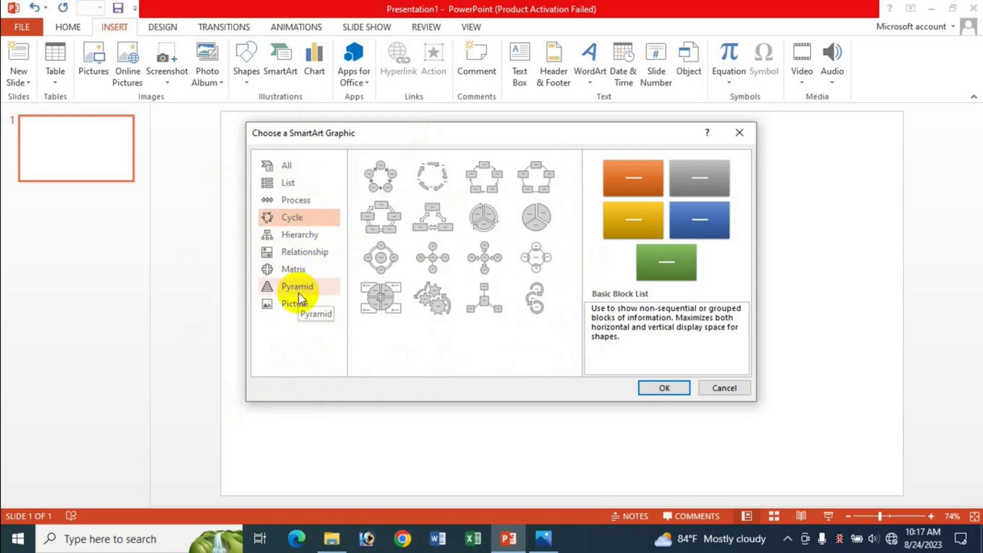
click(295, 182)
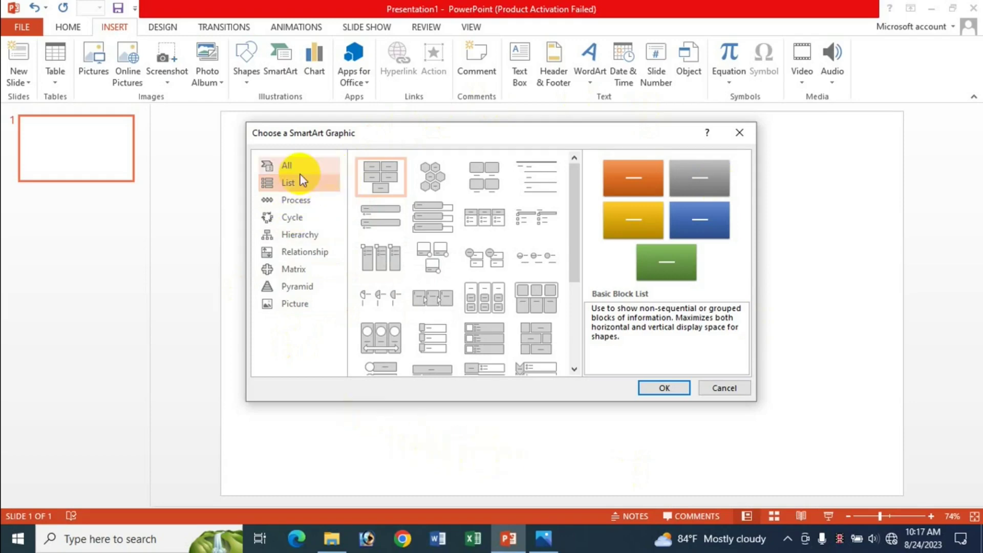
Step: Insert a Horizontal Picture List SmartArt from the Picture category onto the slide
click(306, 307)
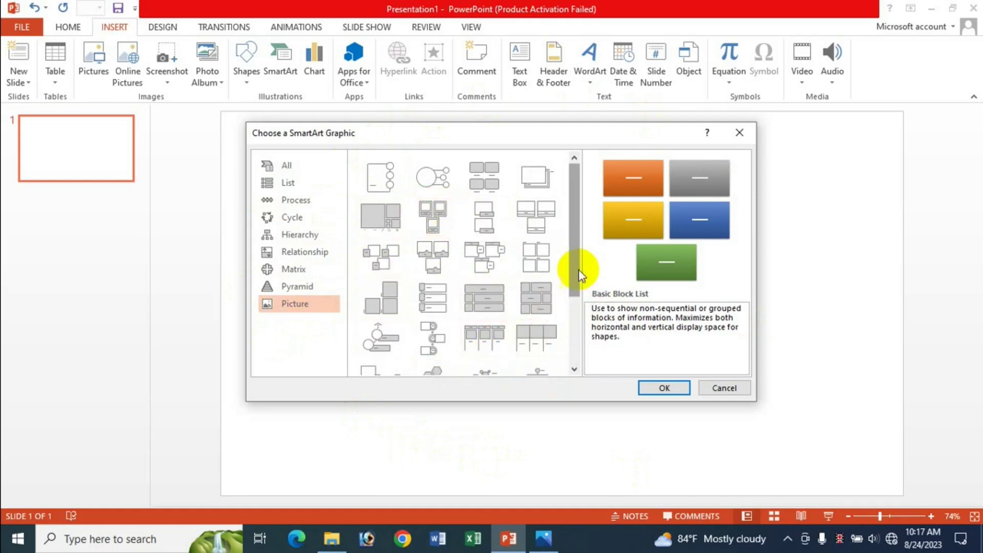
drag(577, 263, 574, 328)
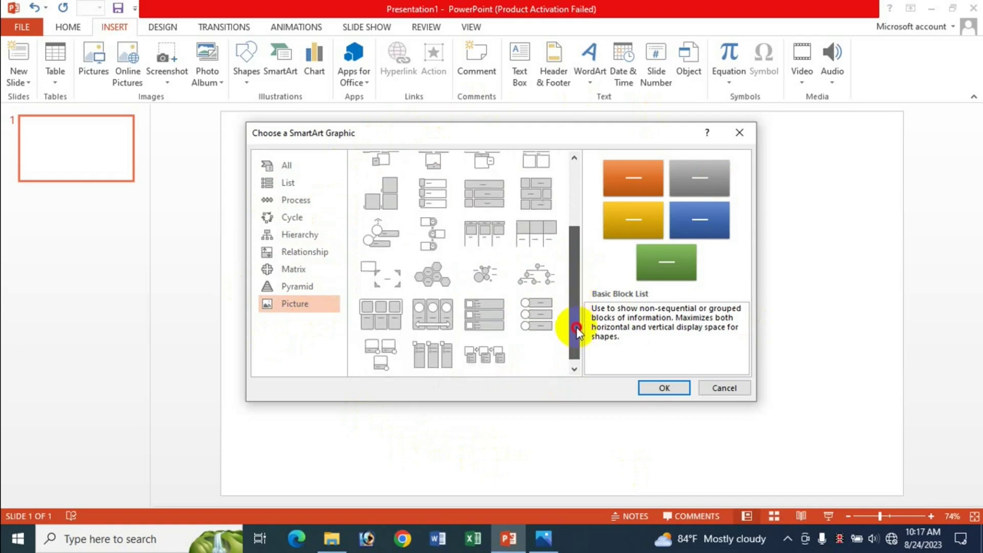
click(431, 314)
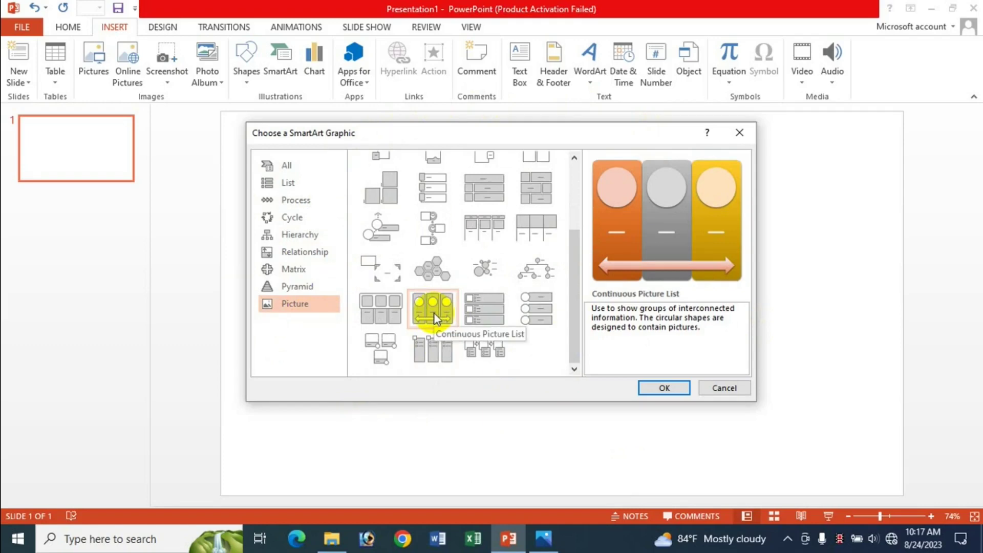
click(378, 305)
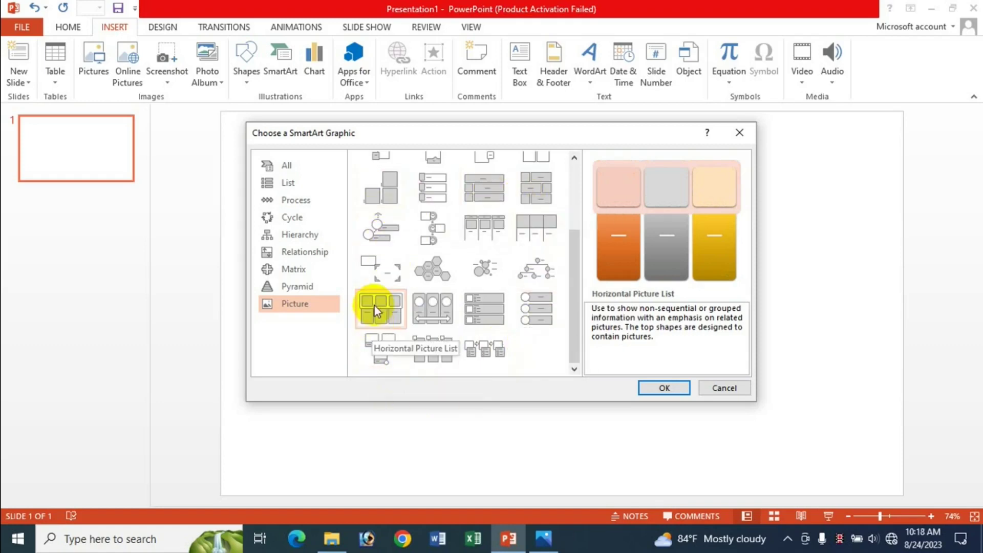
click(662, 388)
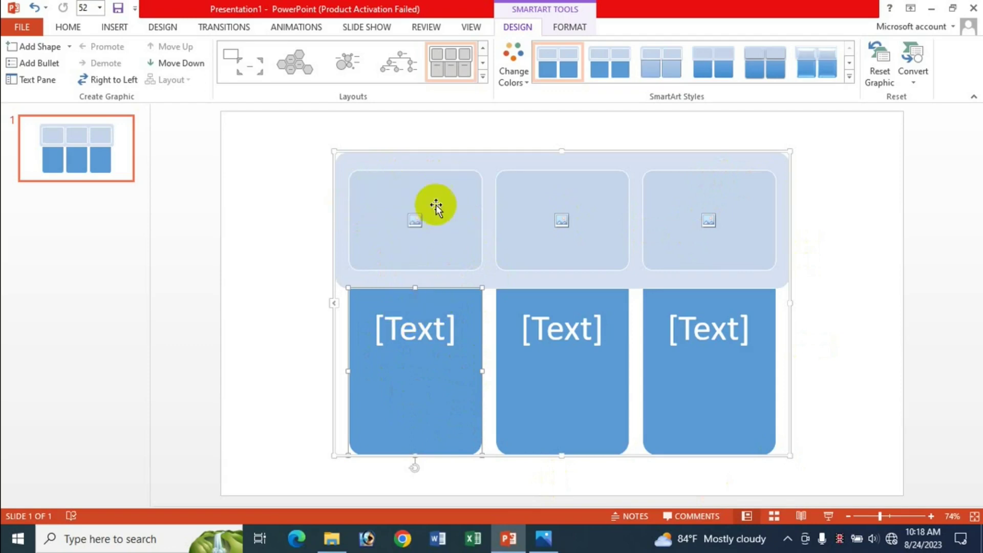
Step: Fill the first picture box with the Dhaka map from Documents > MS PowerPoint > Division Map
click(415, 220)
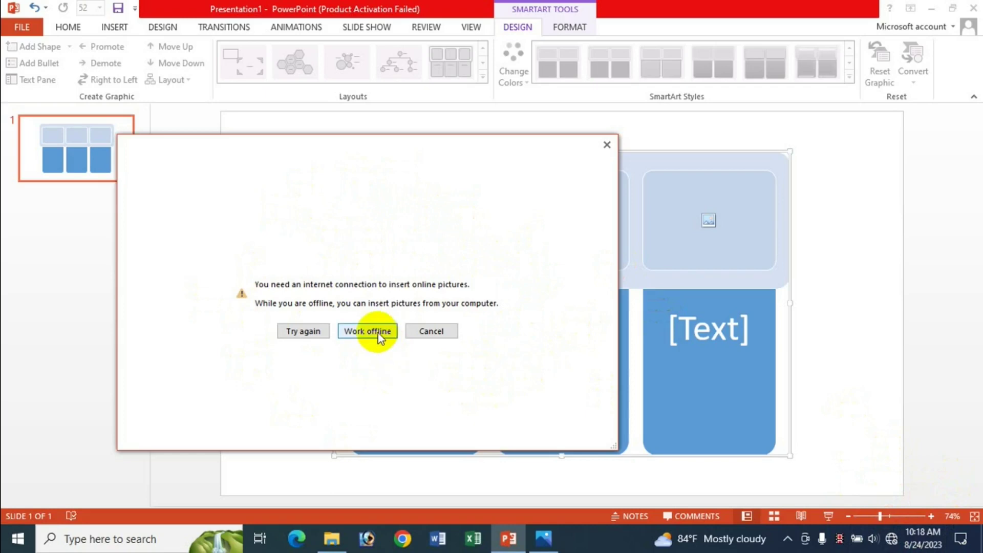
click(376, 332)
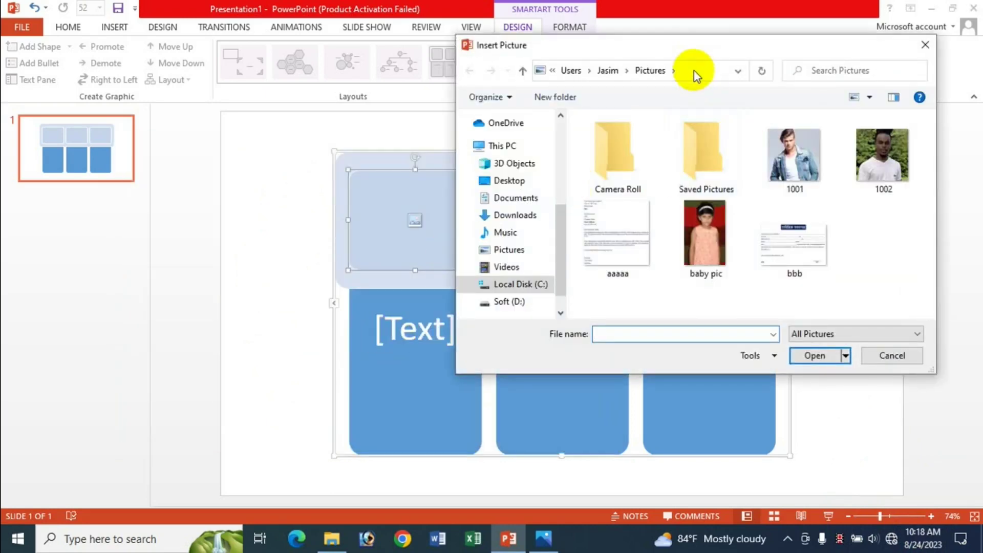
drag(698, 47, 557, 75)
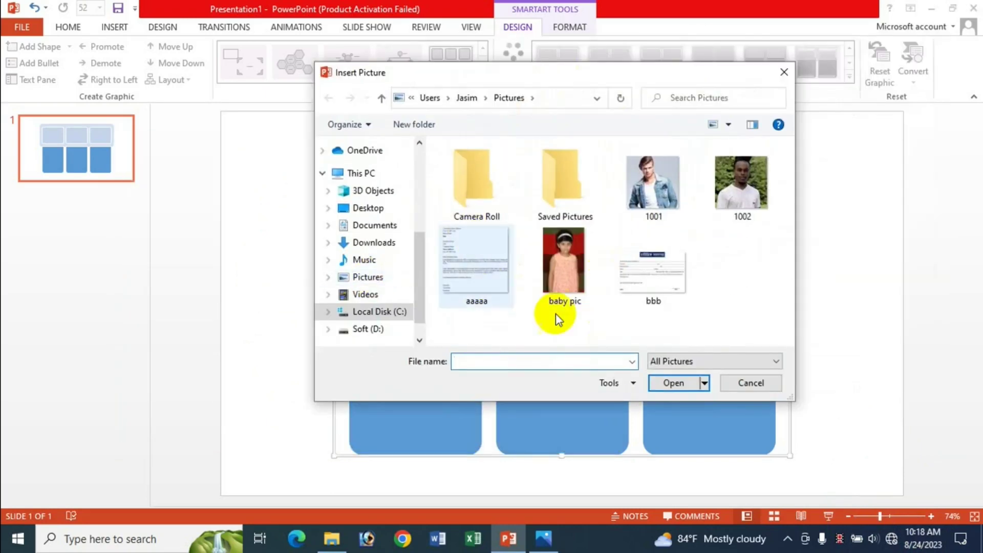
mouse_move(515, 230)
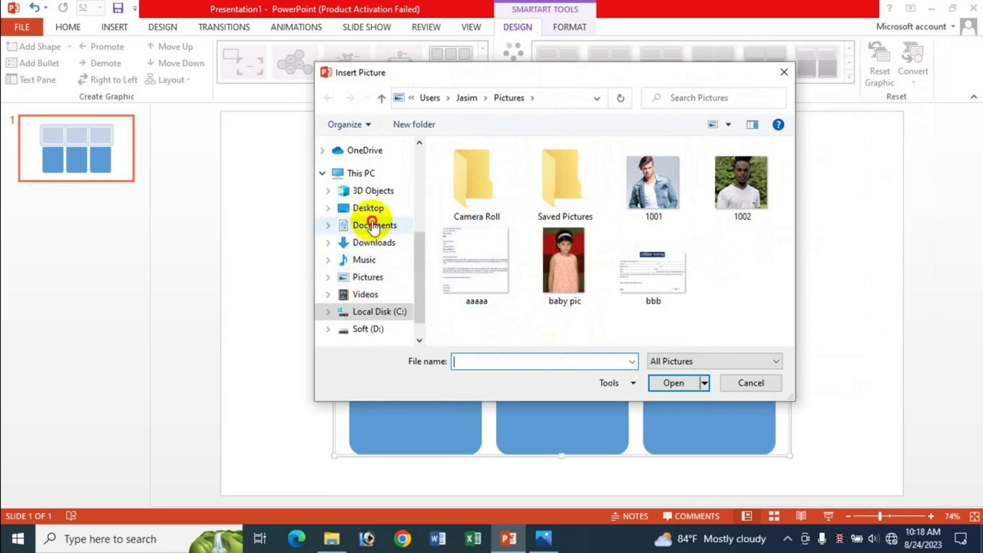
click(374, 225)
drag(787, 187, 786, 270)
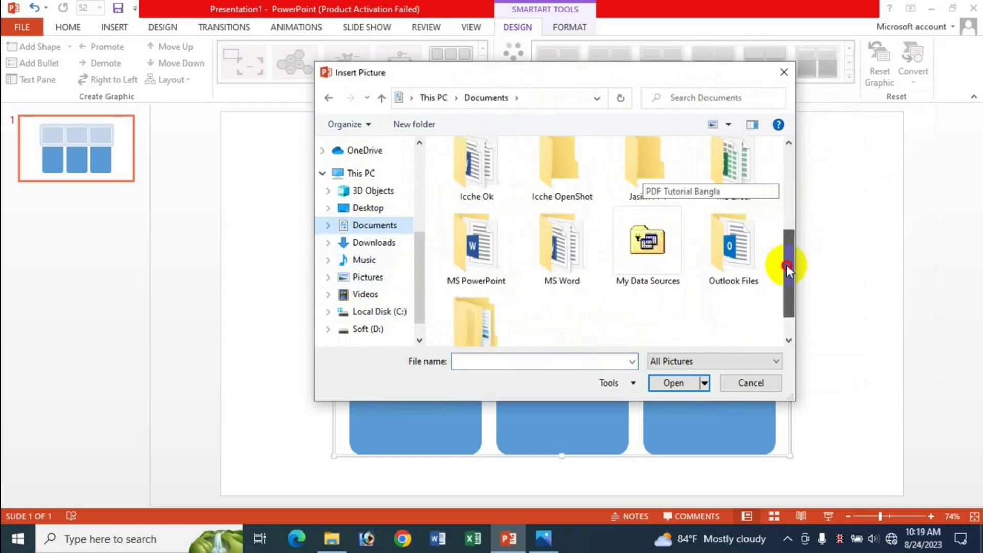
double_click(475, 244)
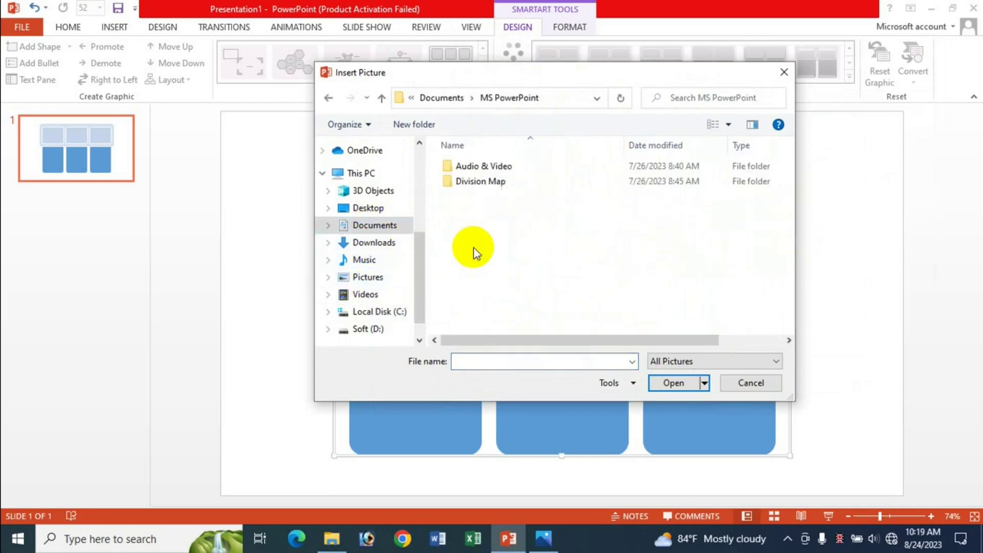
double_click(465, 183)
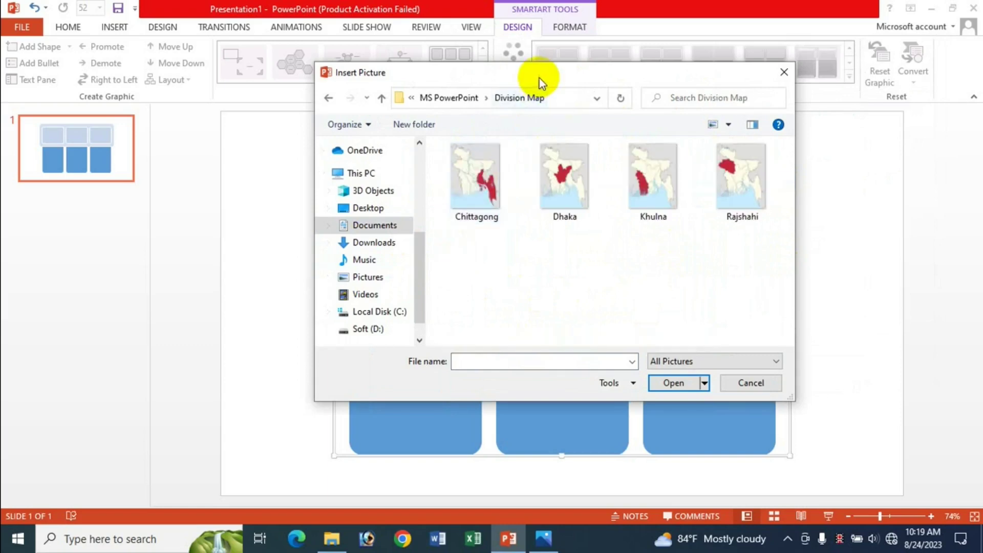
mouse_move(391, 118)
mouse_down()
mouse_move(555, 193)
mouse_move(548, 170)
mouse_up()
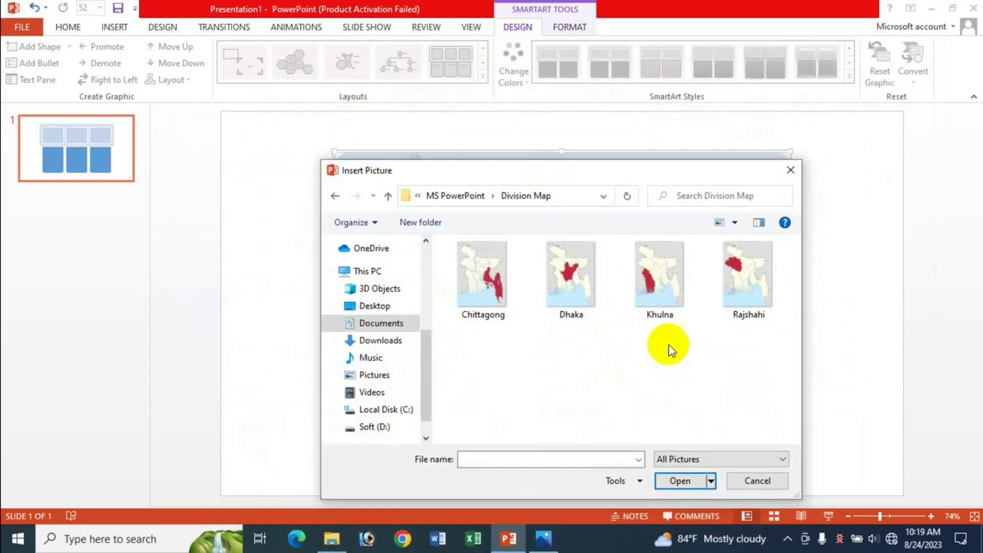
click(581, 295)
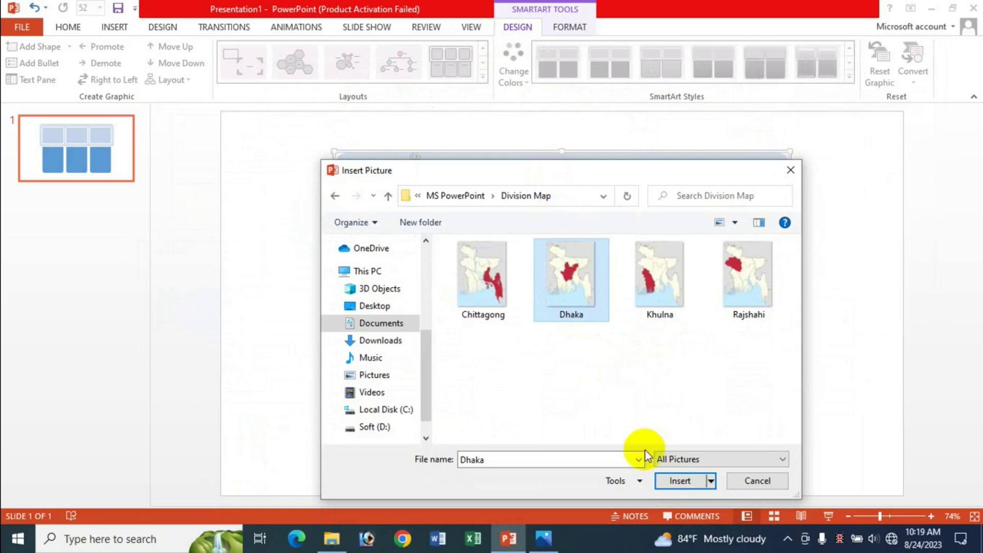
click(670, 480)
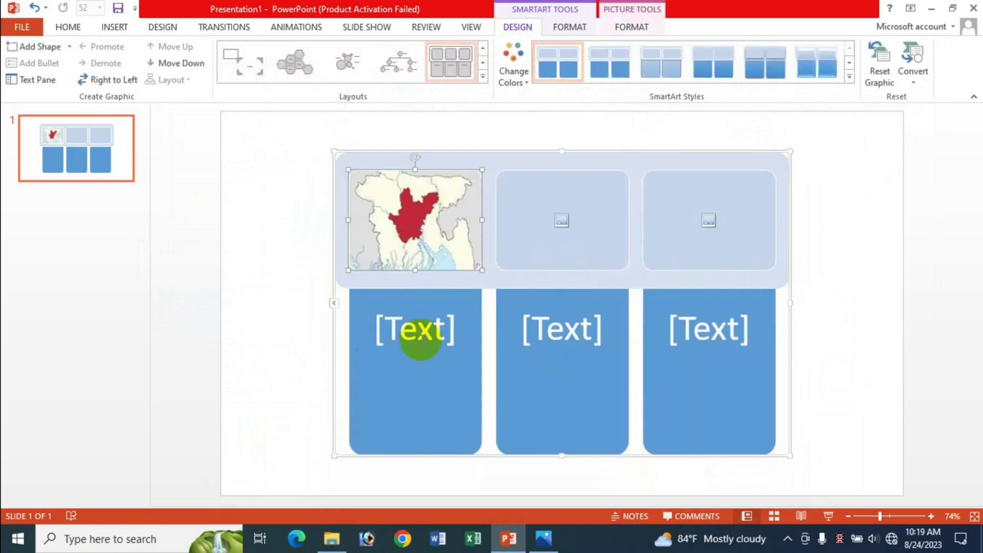
Step: Label the first column Dhaka, then add the Chittagong map and label the second column Chittagong
click(428, 331)
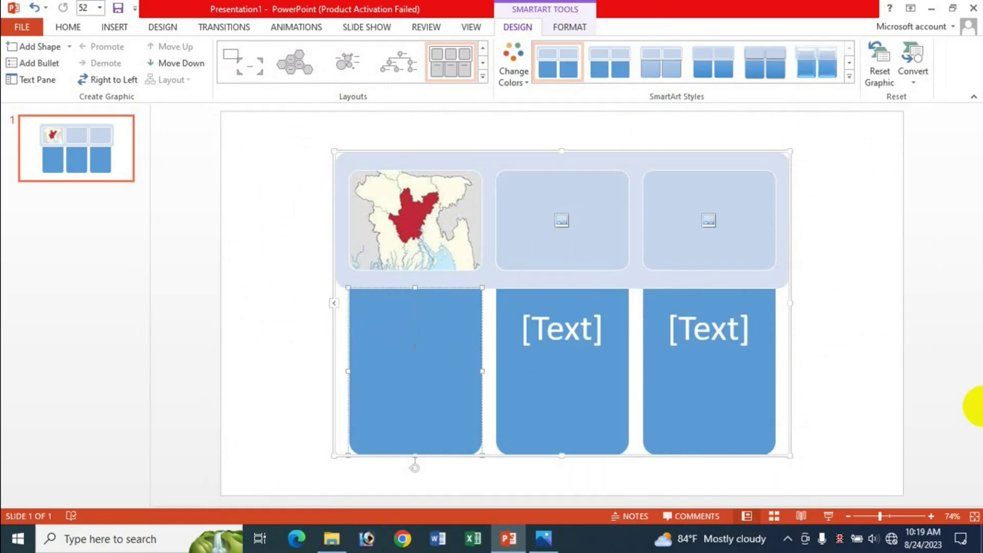
text(Dhaka)
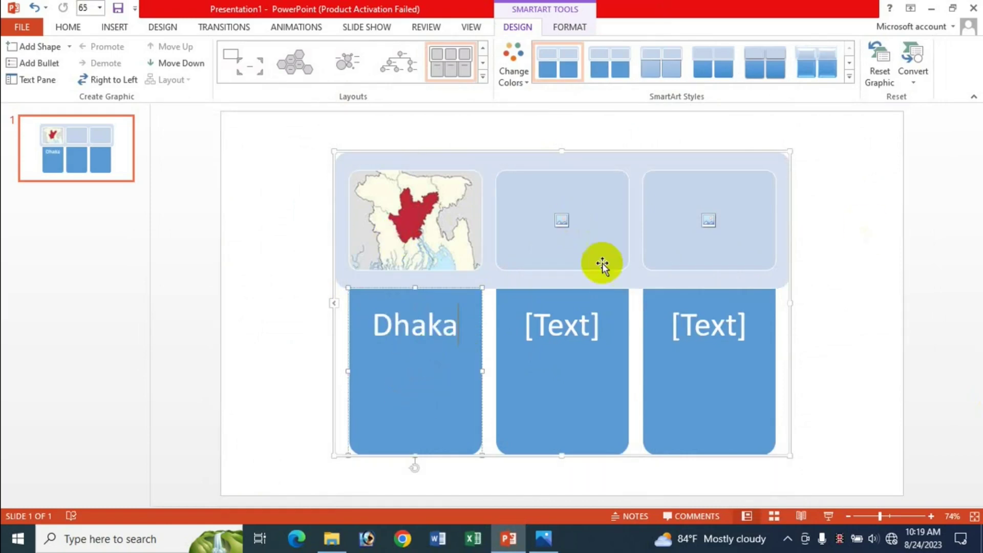
click(562, 221)
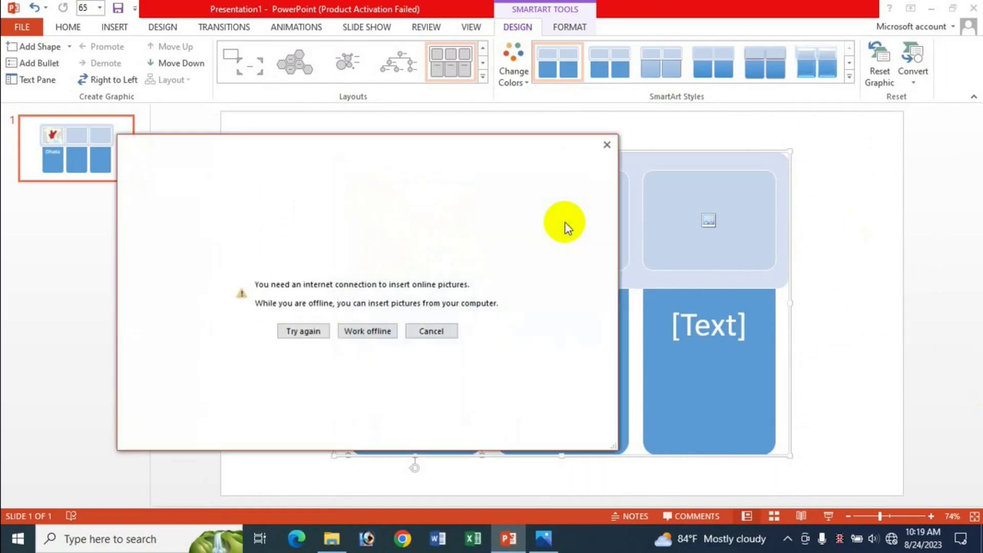
click(366, 333)
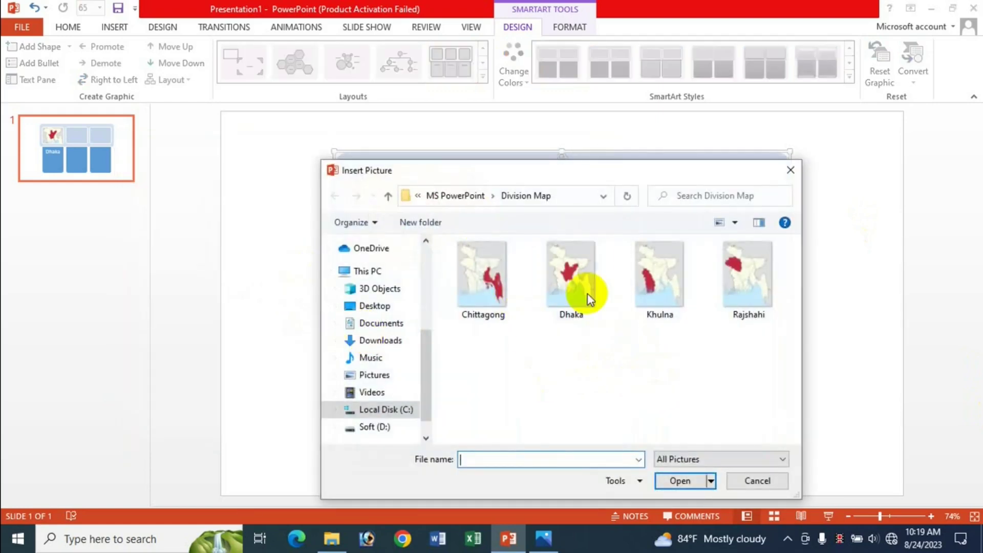
click(484, 299)
click(686, 487)
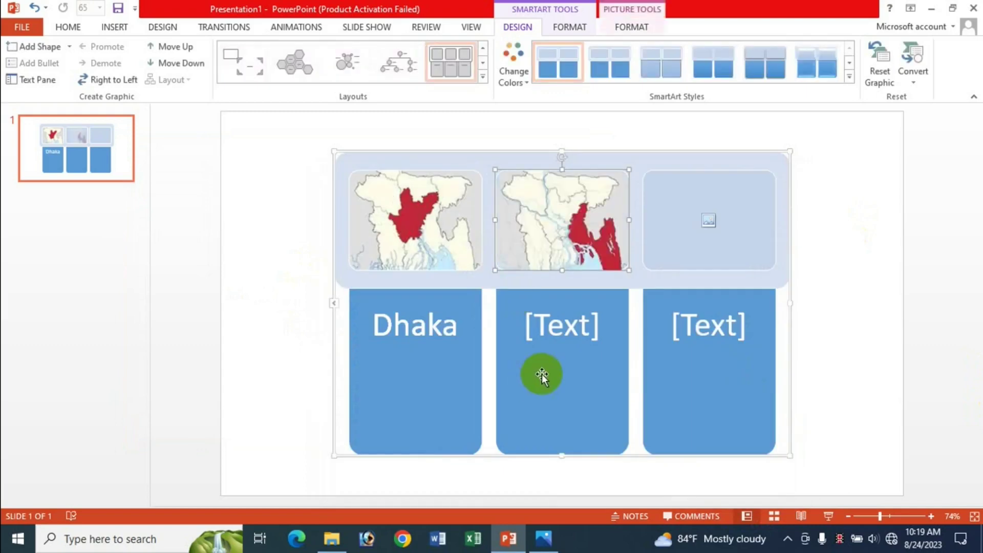
click(560, 331)
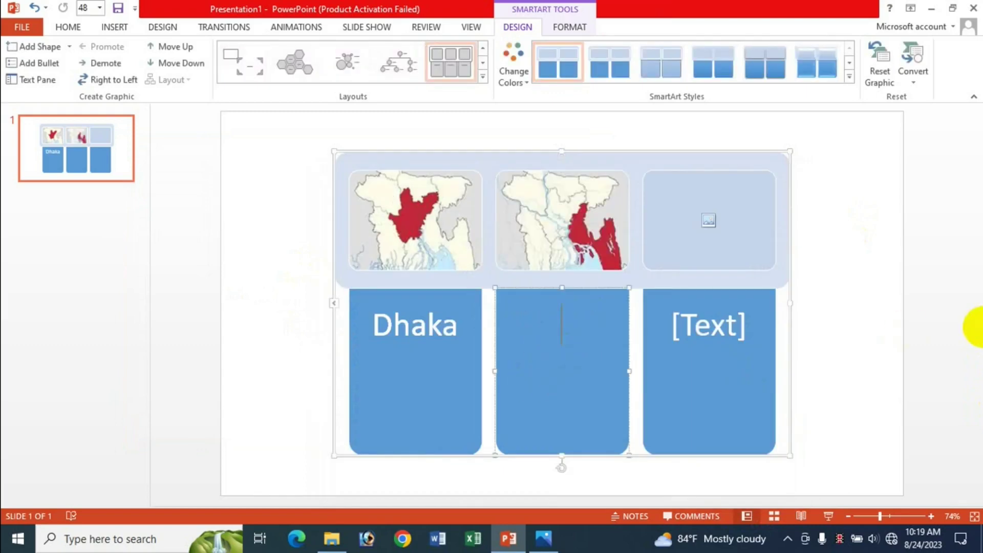
text(Chittagong)
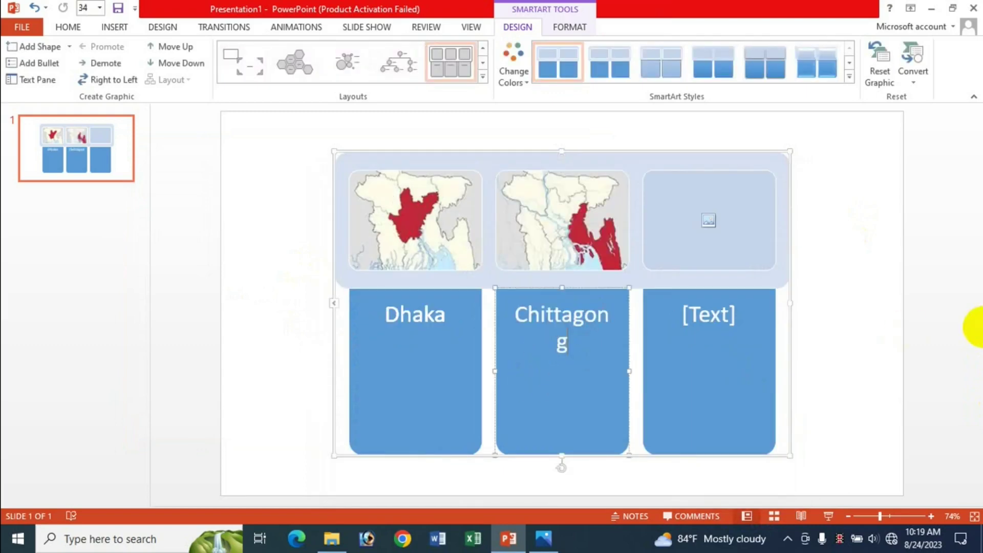
Step: Insert the Khulna division map into the third picture box
click(710, 217)
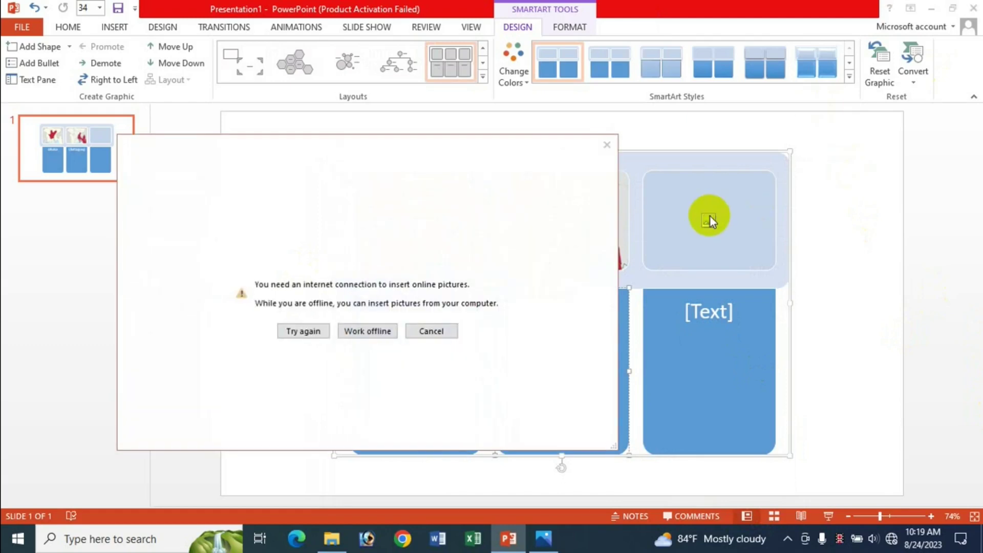
click(708, 220)
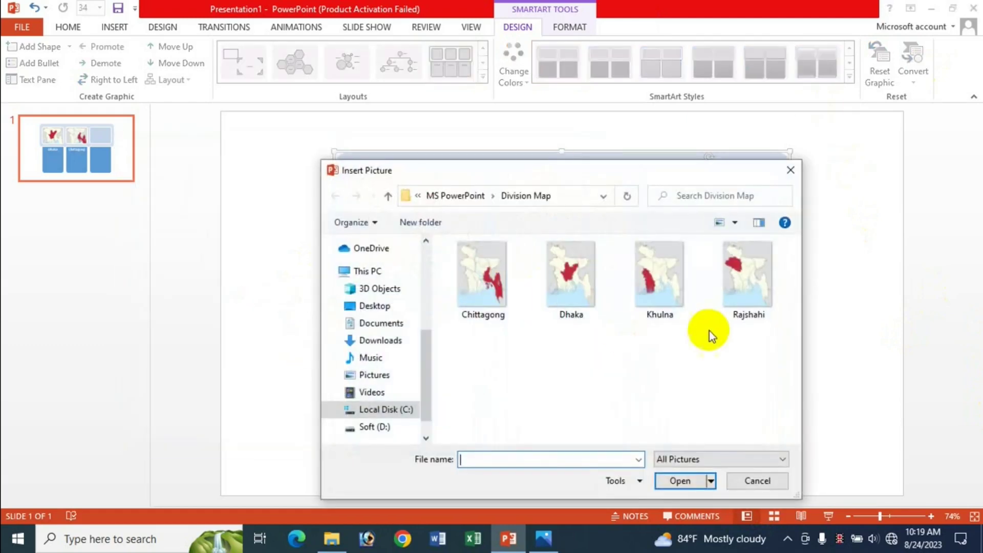
click(676, 312)
click(684, 482)
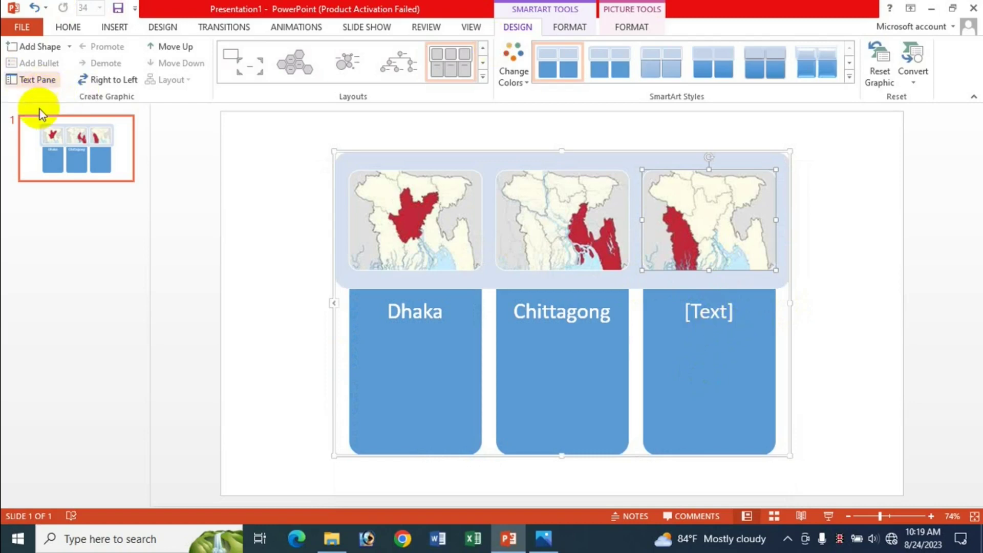
Step: In the SmartArt text pane, label the third item Khulna and start a fourth bullet
click(33, 79)
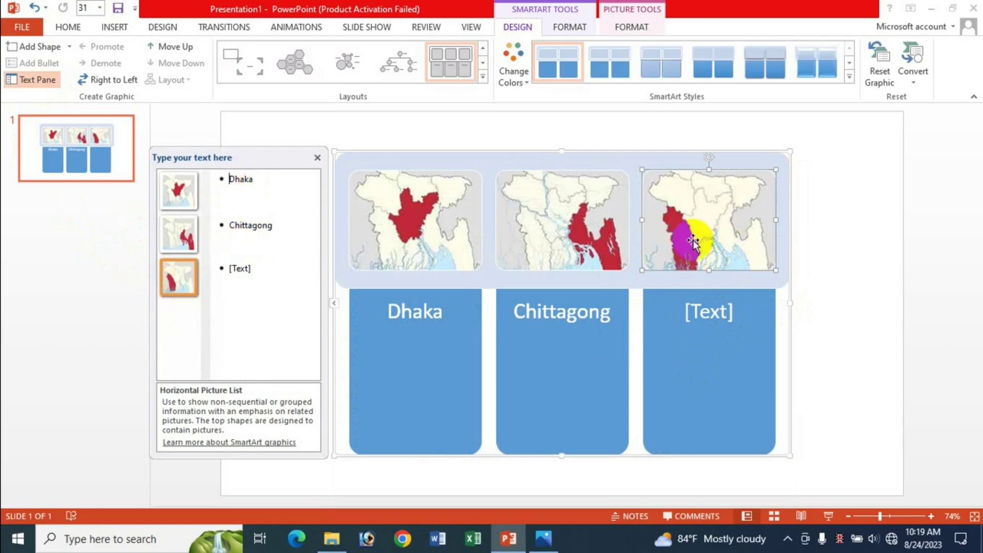
click(236, 269)
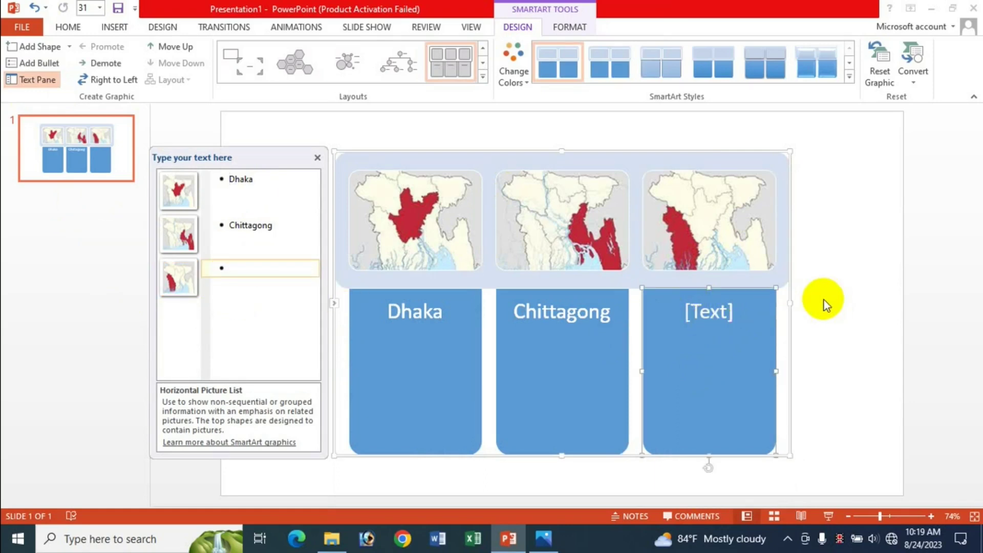
text(Khulona)
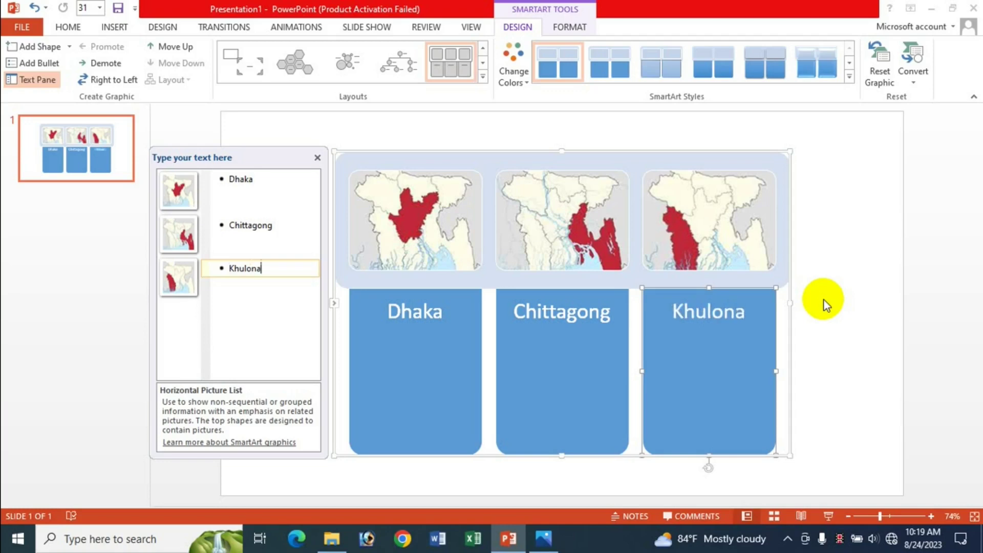
key(BackSpace)
key(BackSpace)
key(BackSpace)
text(na)
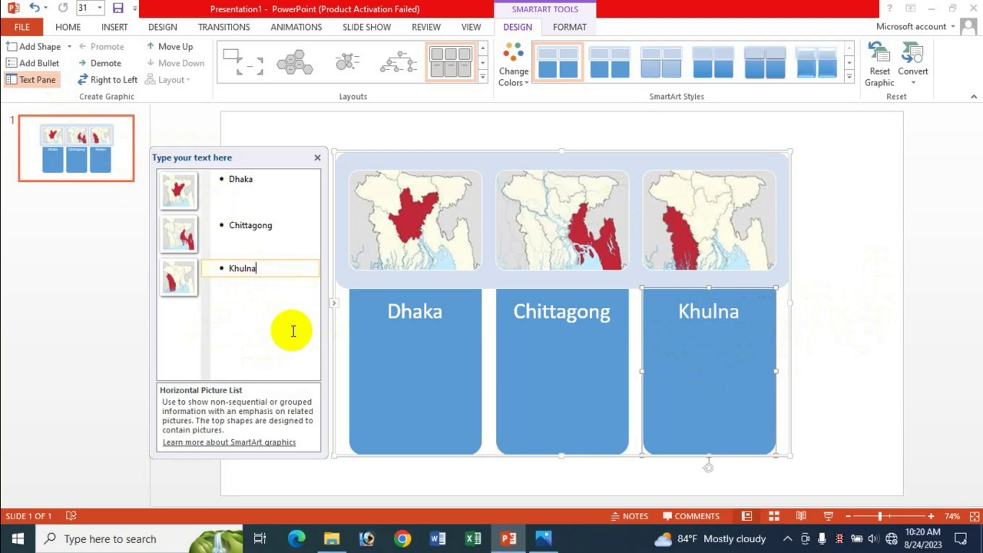
key(Return)
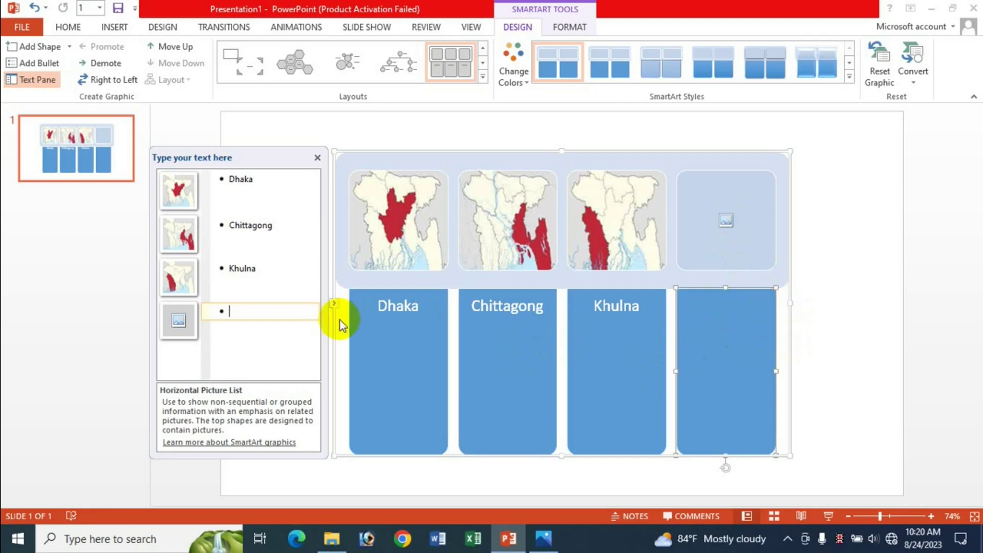
Step: Delete the empty fourth bullet and select the Dhaka bar
key(BackSpace)
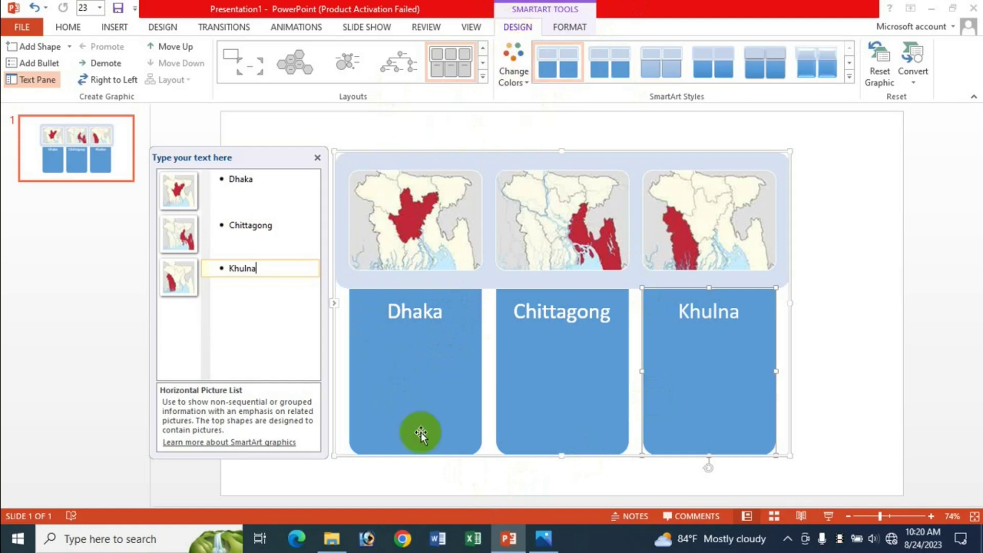
click(687, 236)
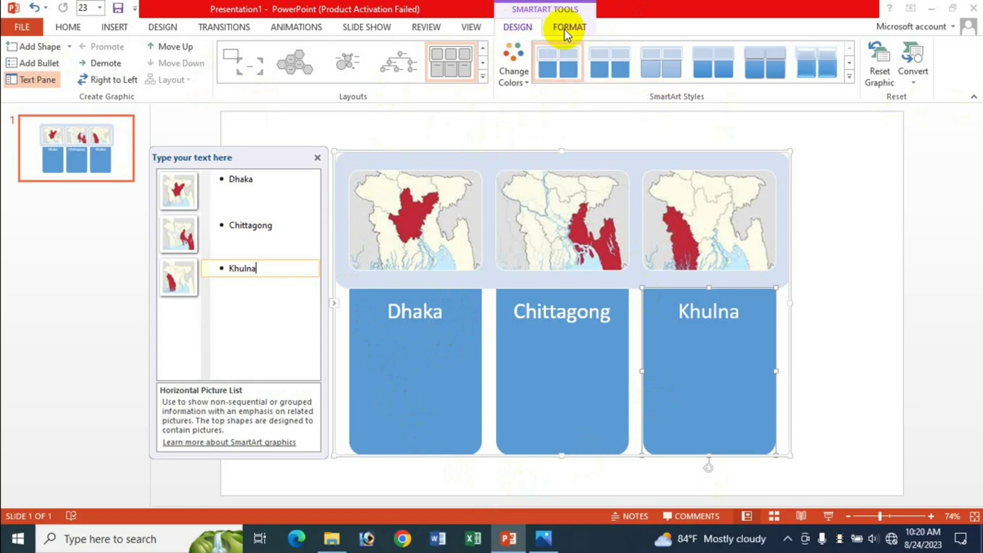
click(435, 360)
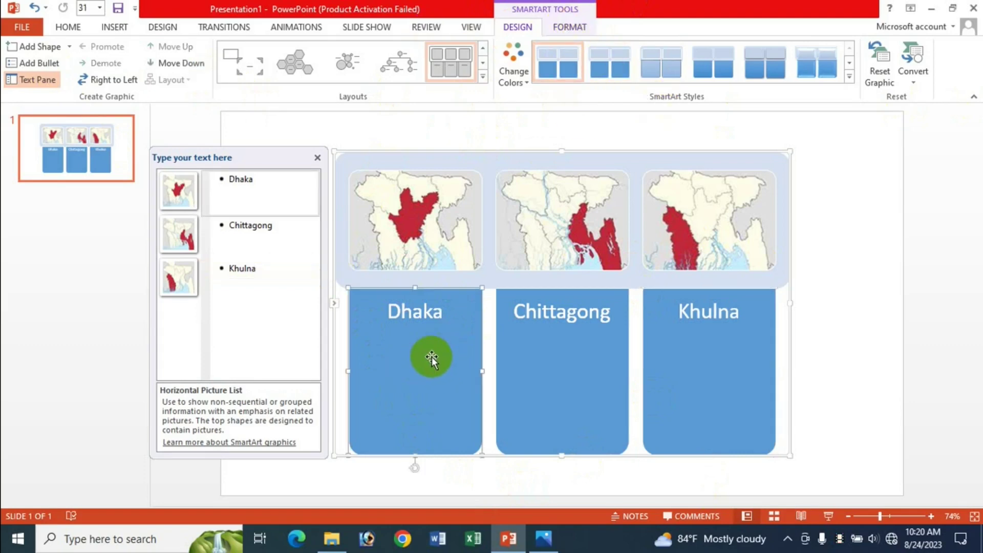
click(570, 28)
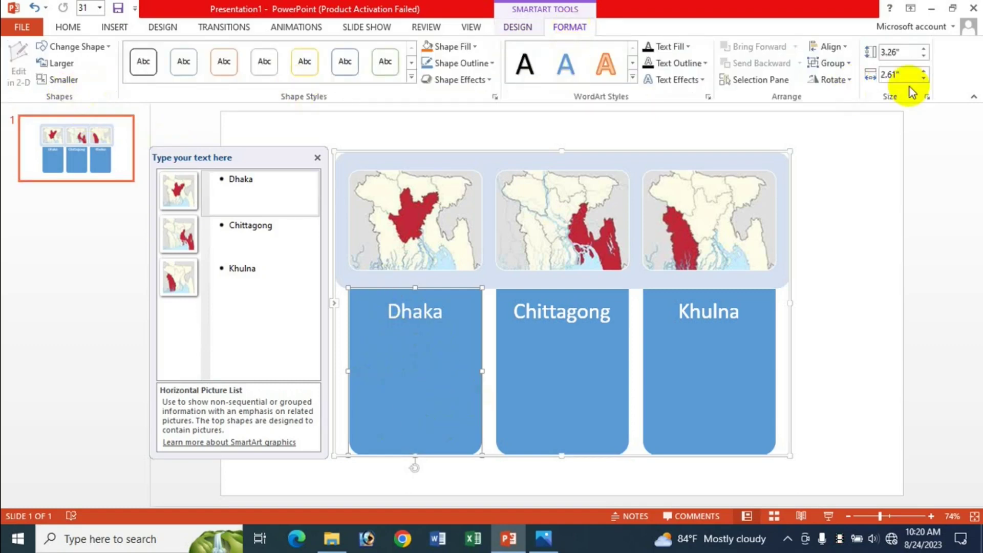
click(430, 333)
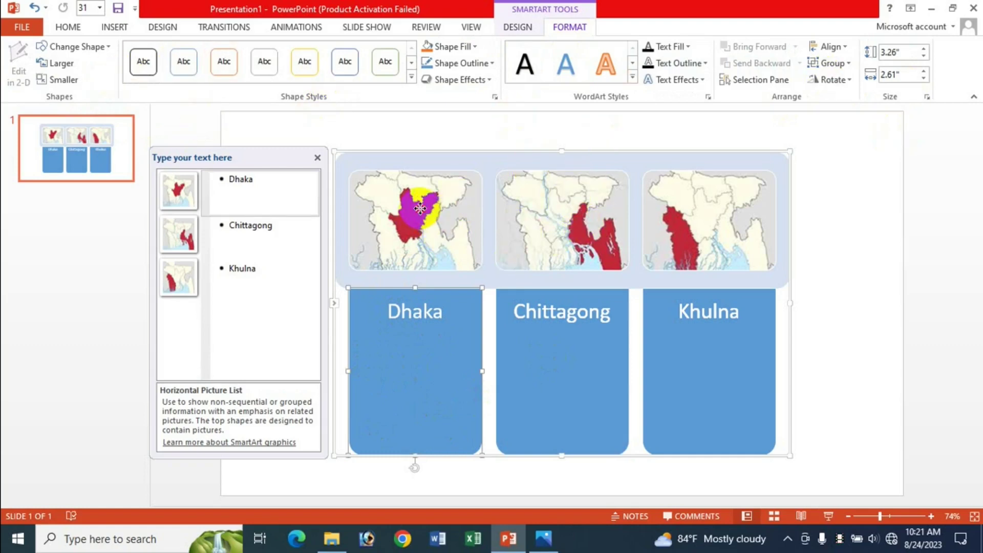
click(440, 232)
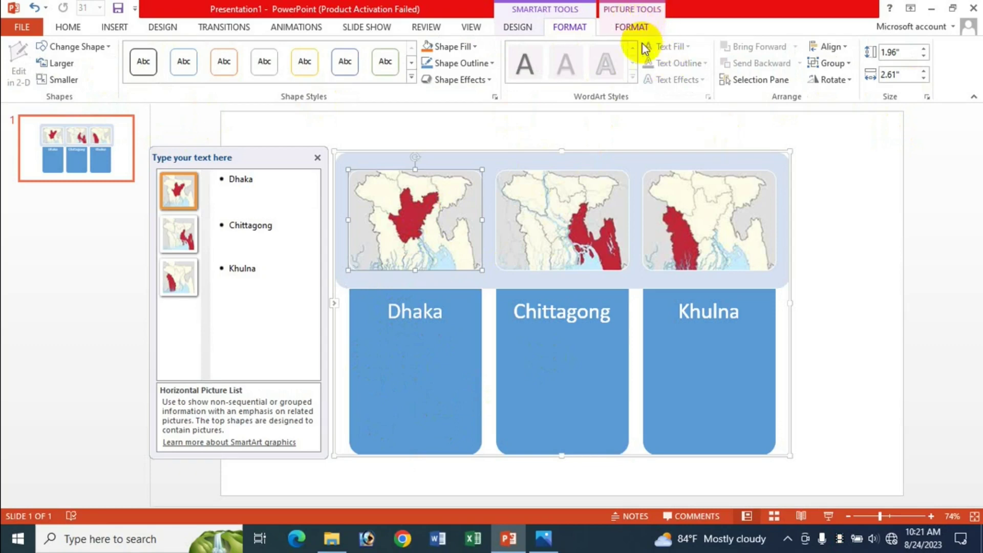
click(631, 26)
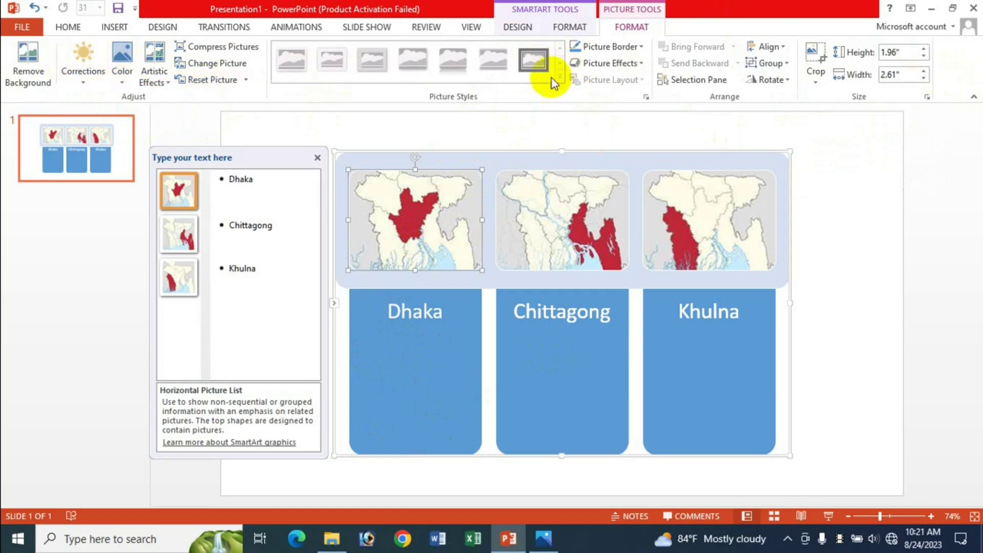
click(558, 349)
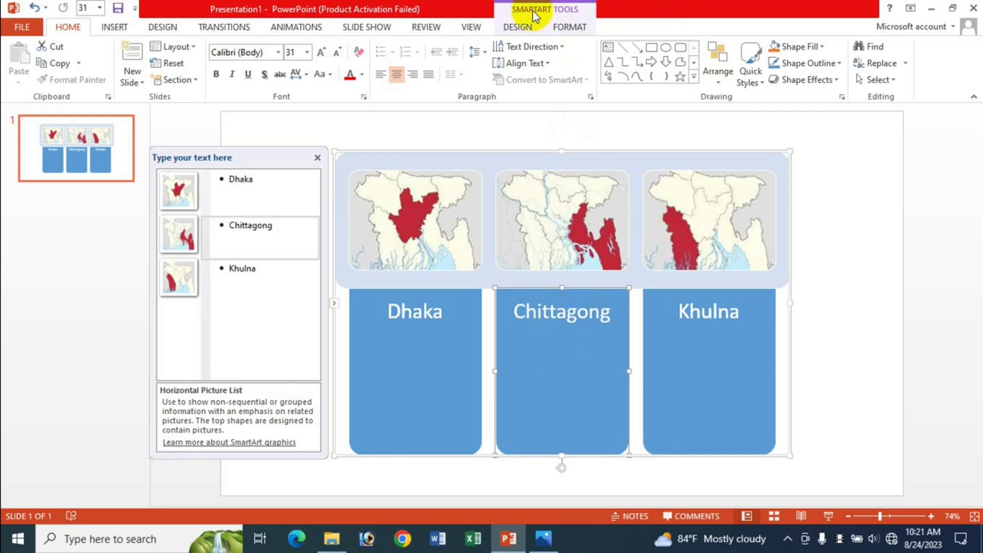
click(569, 29)
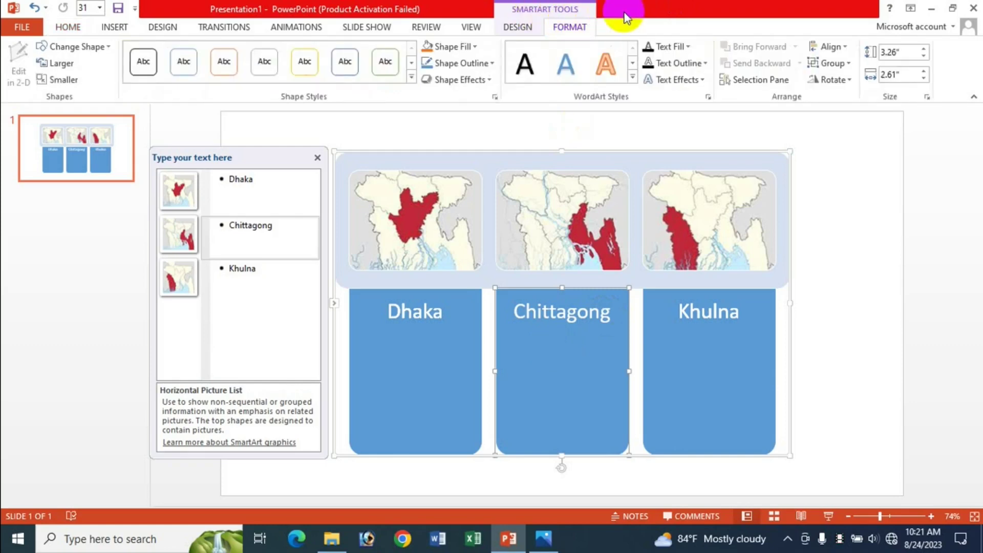
click(517, 27)
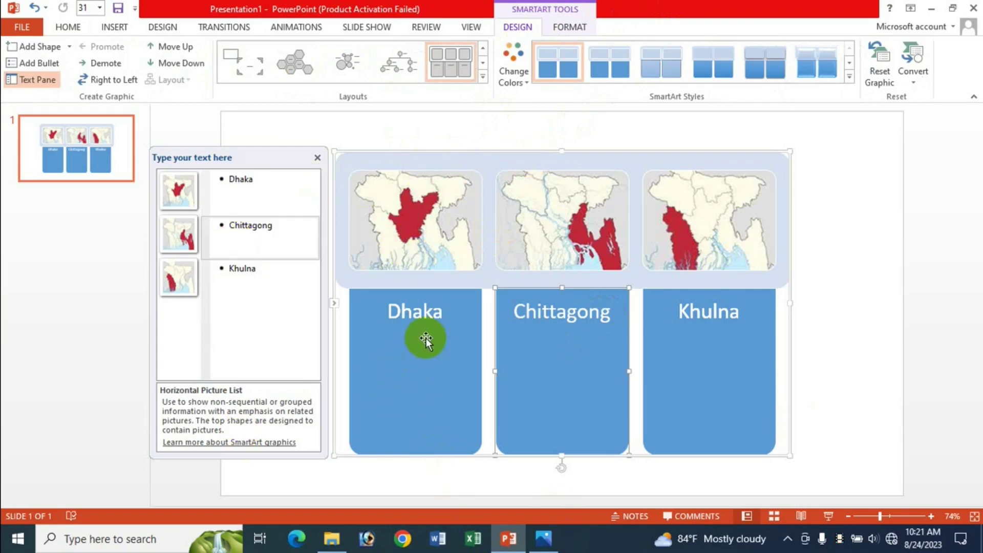
click(451, 194)
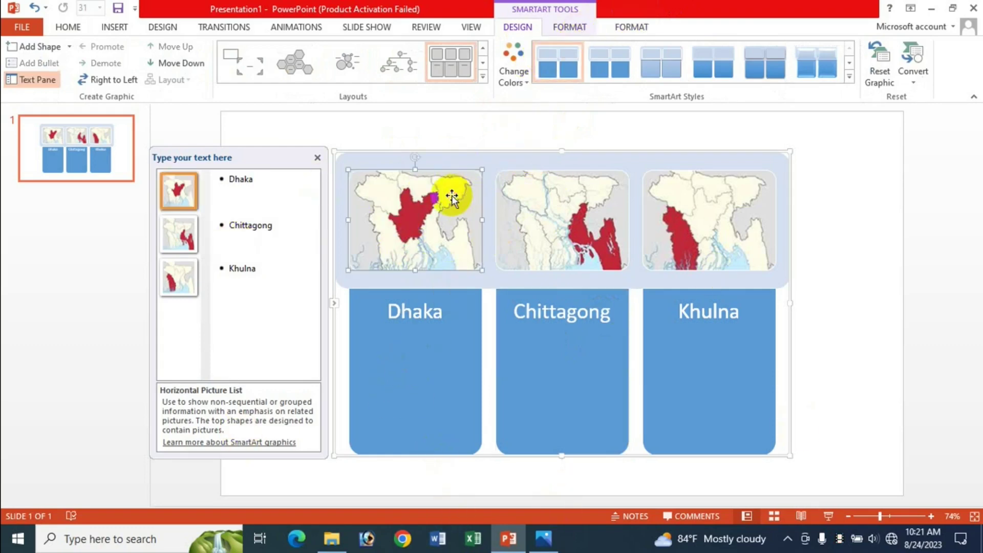
click(632, 27)
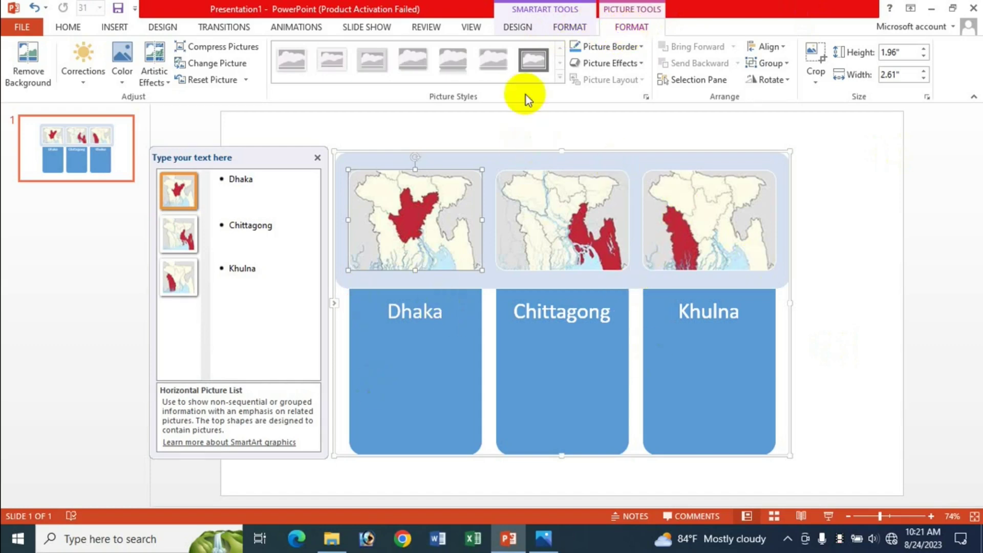
click(518, 28)
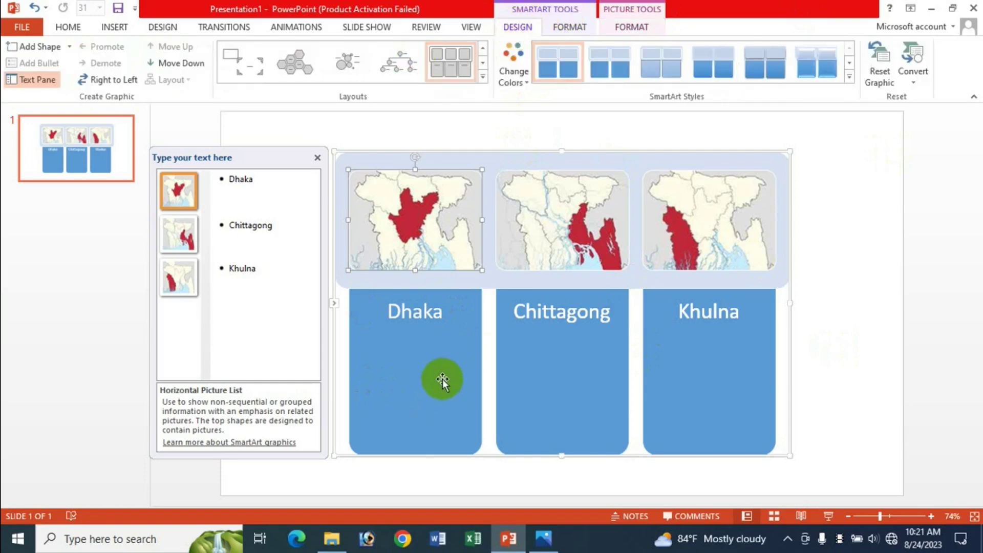
click(442, 378)
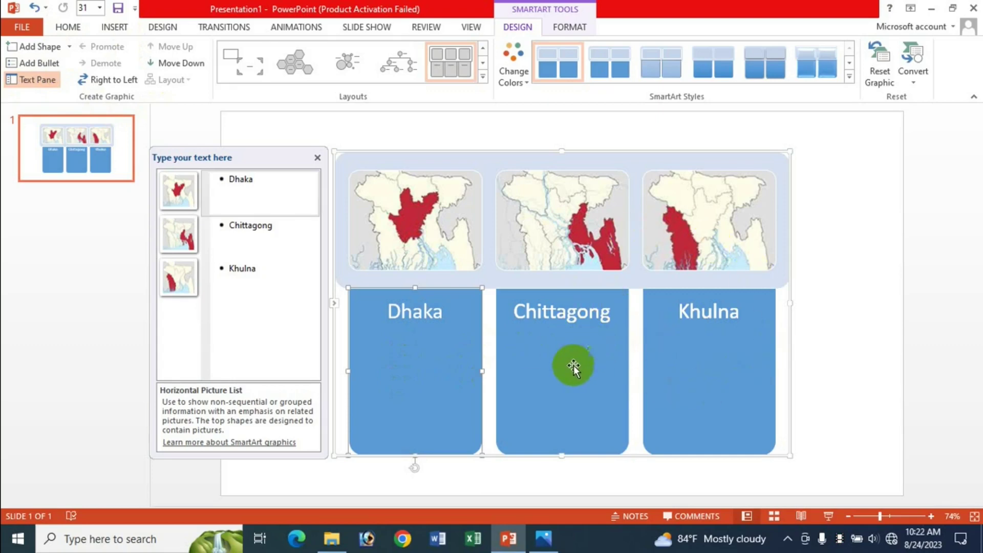
Step: Add a new shape after the Chittagong bar
click(561, 358)
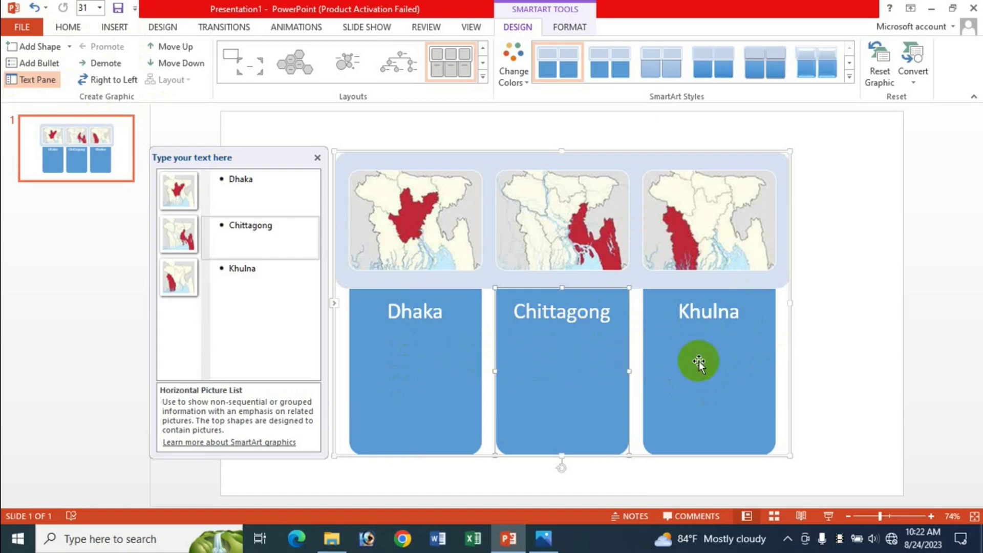
click(68, 47)
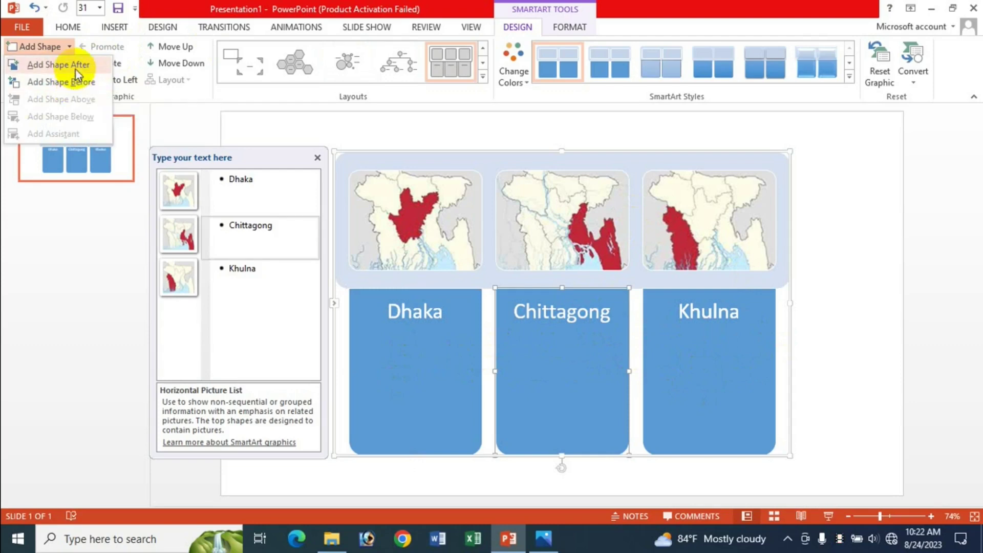
click(80, 65)
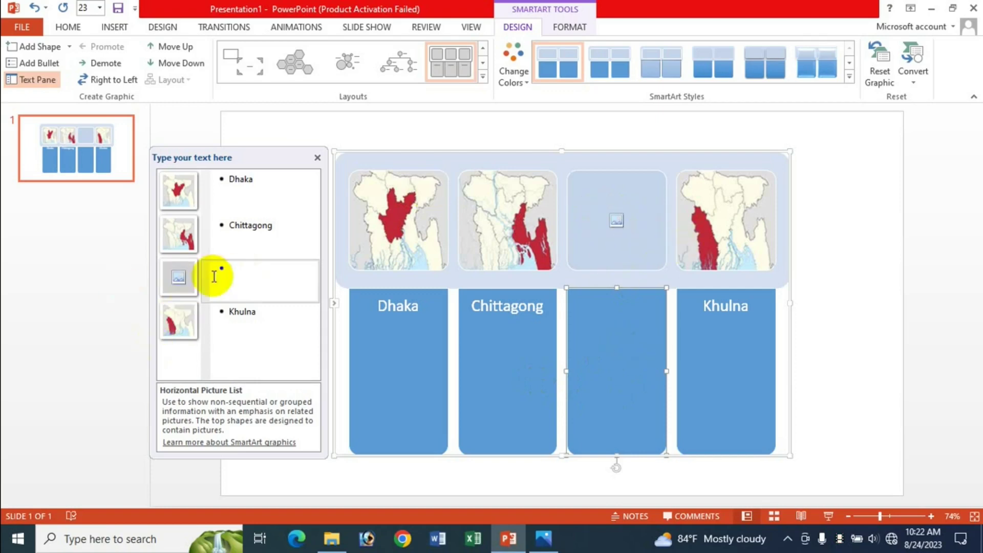
Step: Insert the Rajshahi division map into the new empty picture box
click(180, 280)
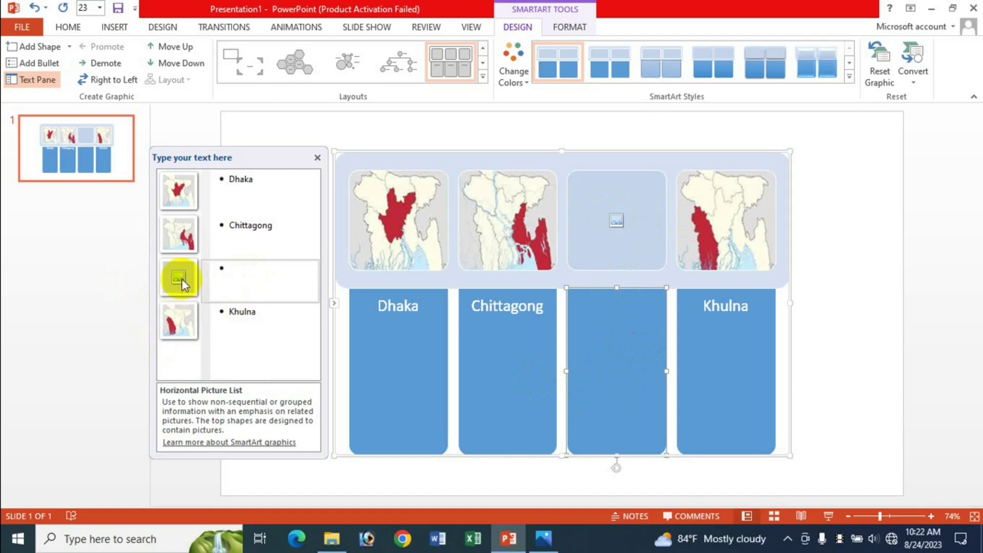
click(379, 335)
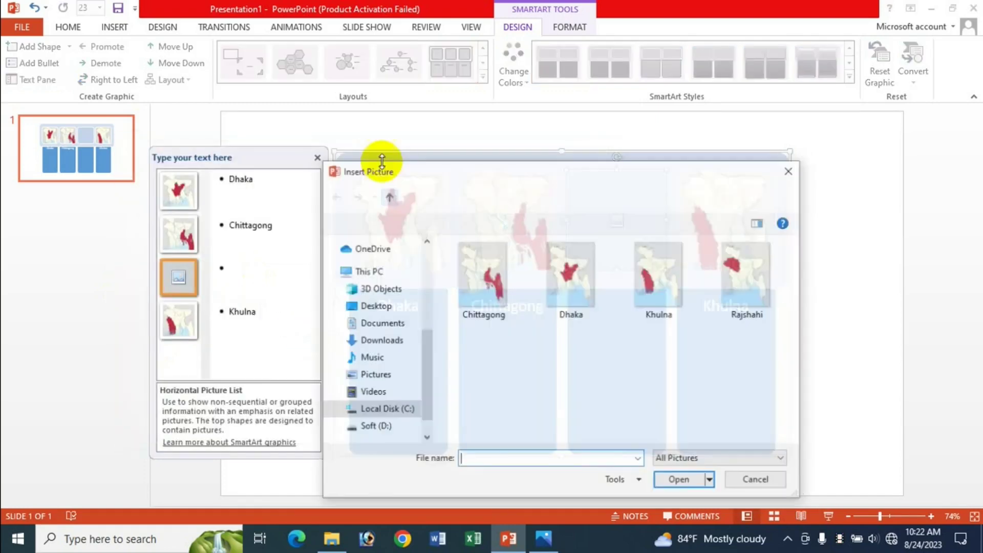
click(749, 286)
click(684, 483)
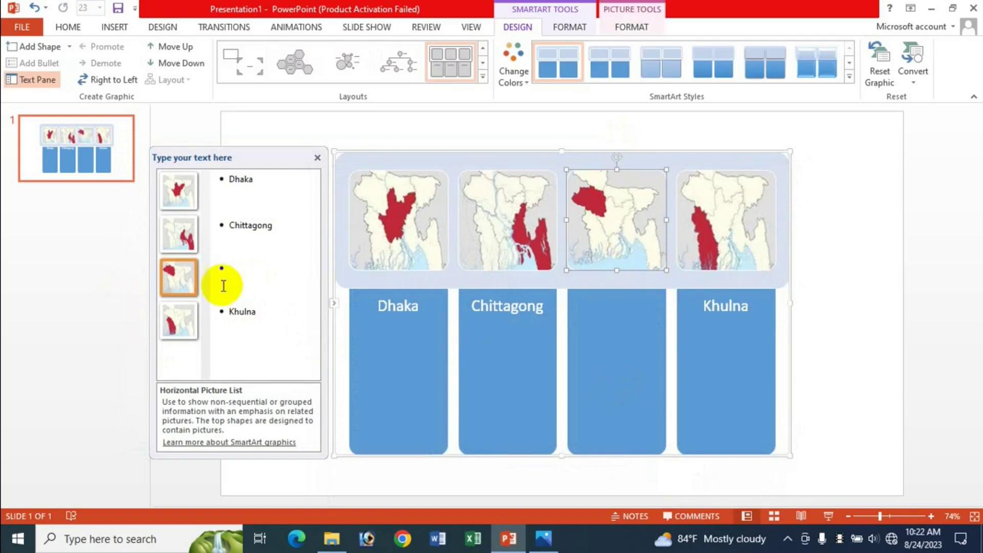
Step: Label the new third column Rajshahi, correcting the typo
click(614, 340)
text(Raj)
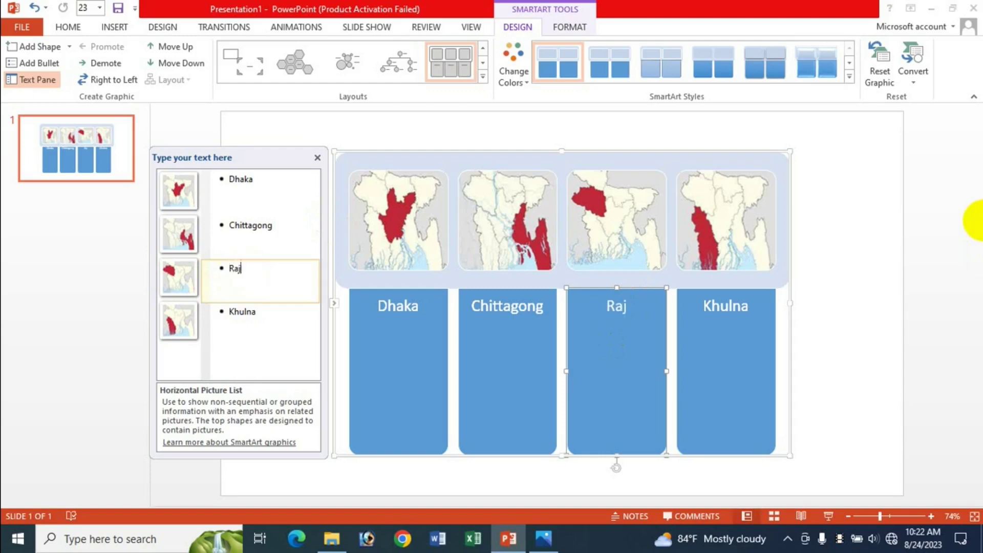
text(shai)
key(BackSpace)
key(BackSpace)
text(hi)
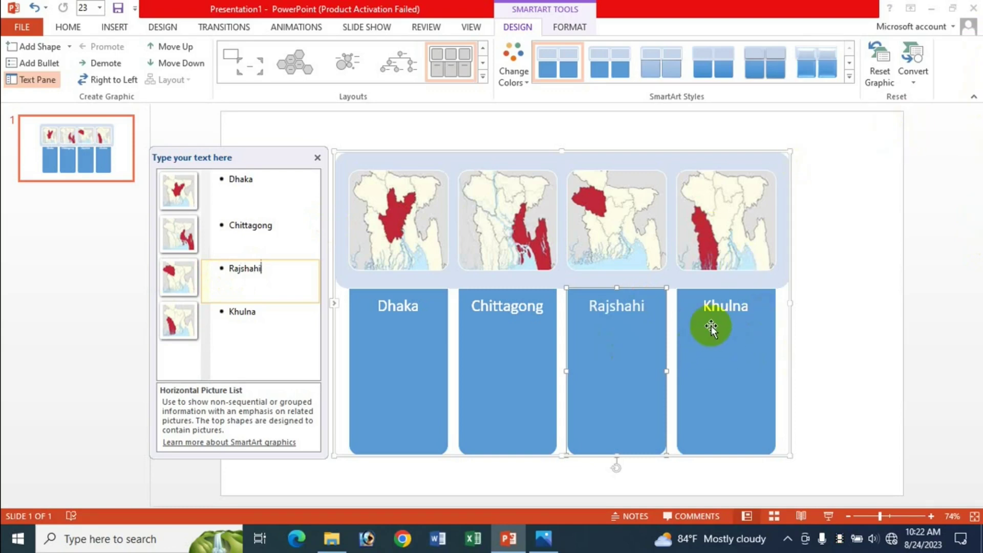
Step: Select Khulna, add then remove an empty shape before it, and reopen Add Shape choices
click(733, 330)
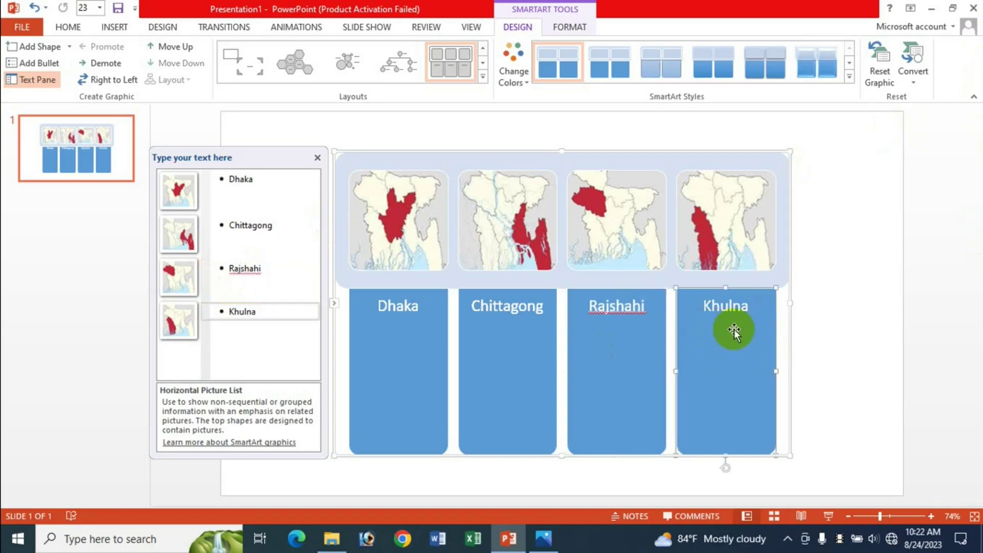
click(68, 46)
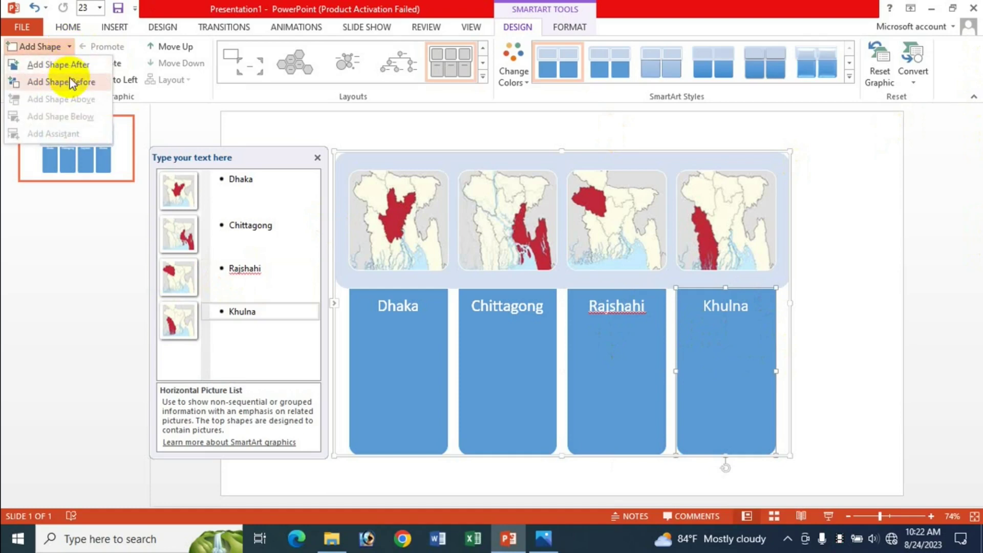
key(Escape)
key(Escape)
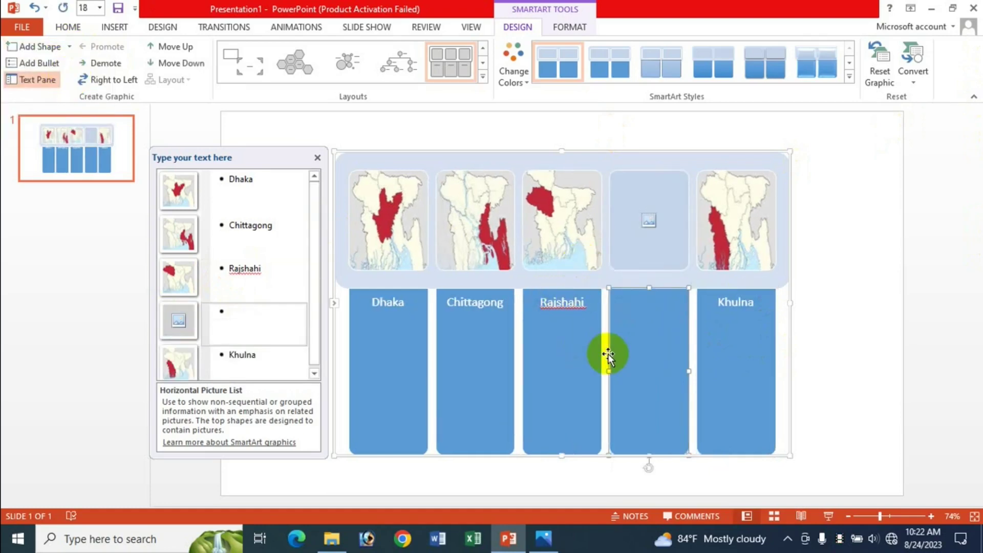
key(Delete)
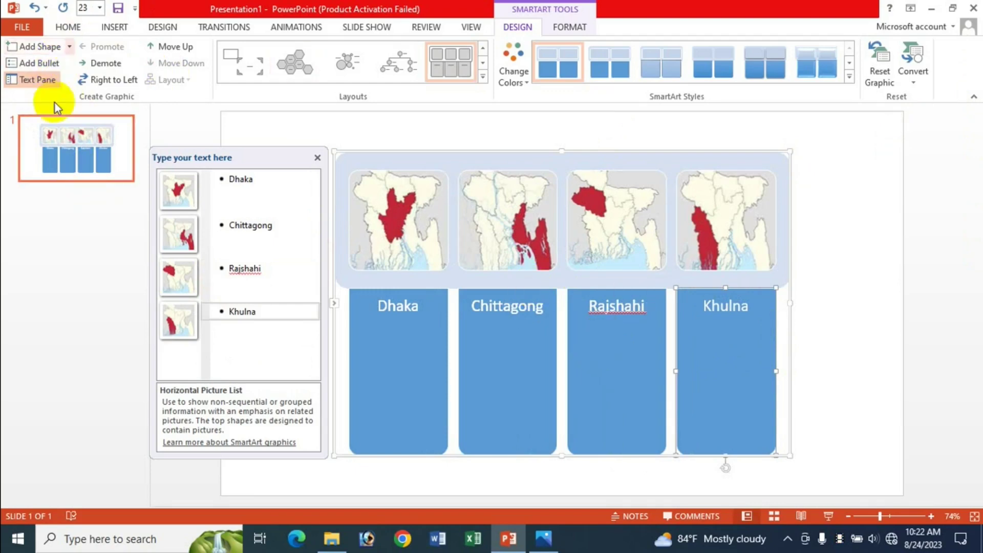
click(68, 46)
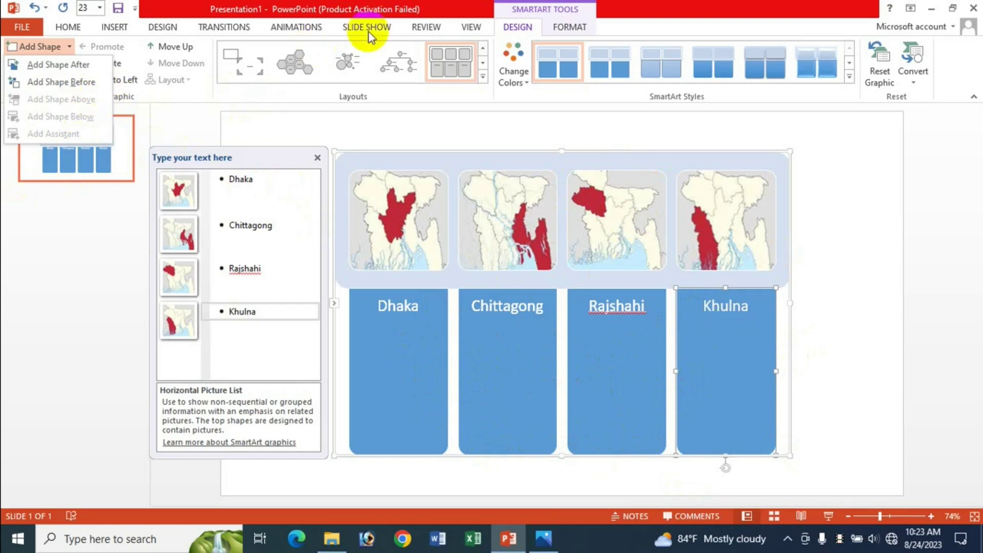
Step: Add trial bullet lines 'sd' and 'dsf' beneath the Khulna box
click(429, 11)
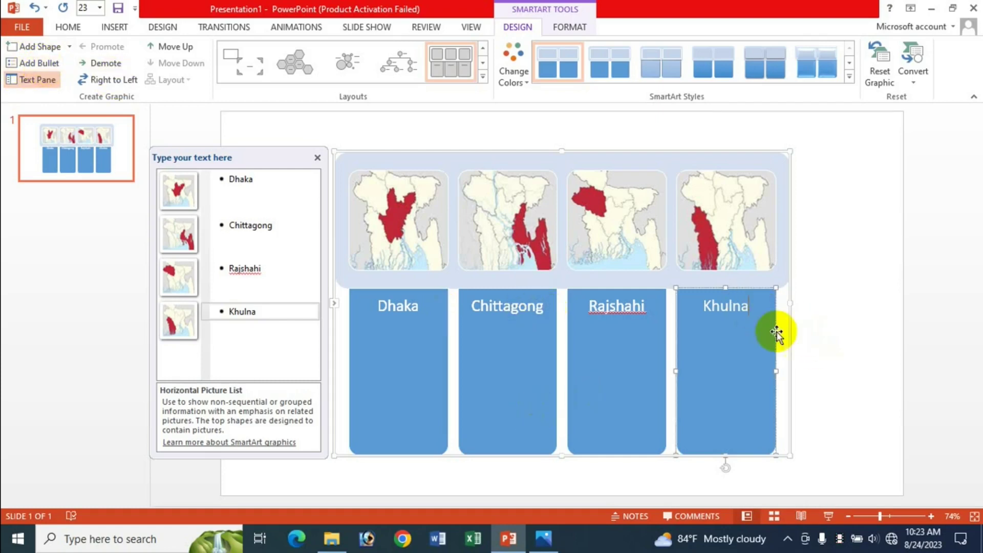
click(716, 364)
key(Return)
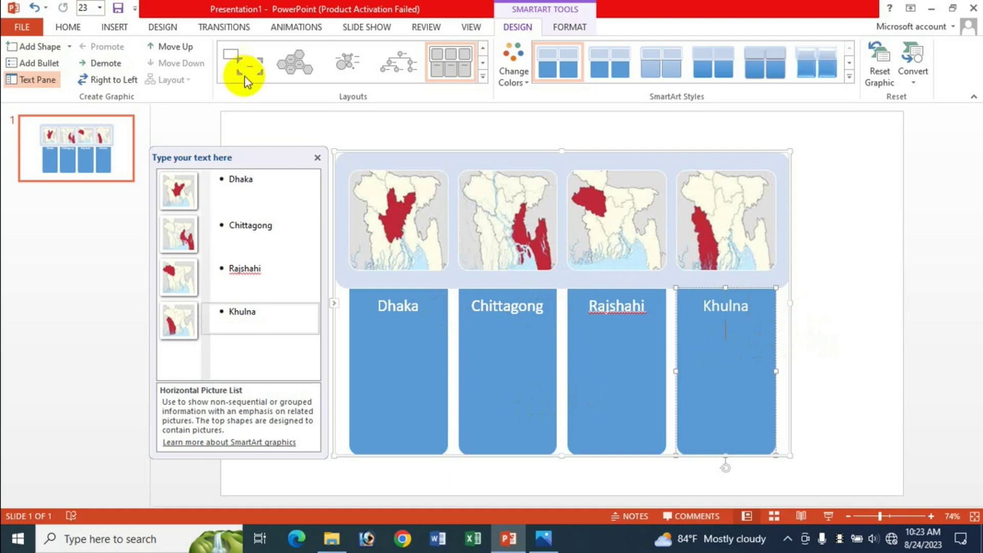
click(38, 63)
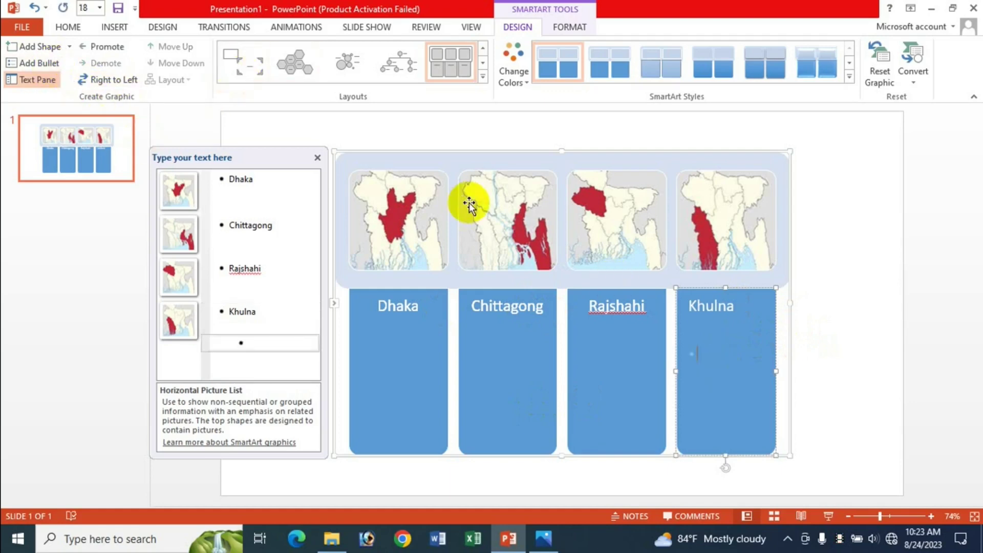
text(dsfsd)
key(Return)
text(sd)
key(Return)
text(dsf)
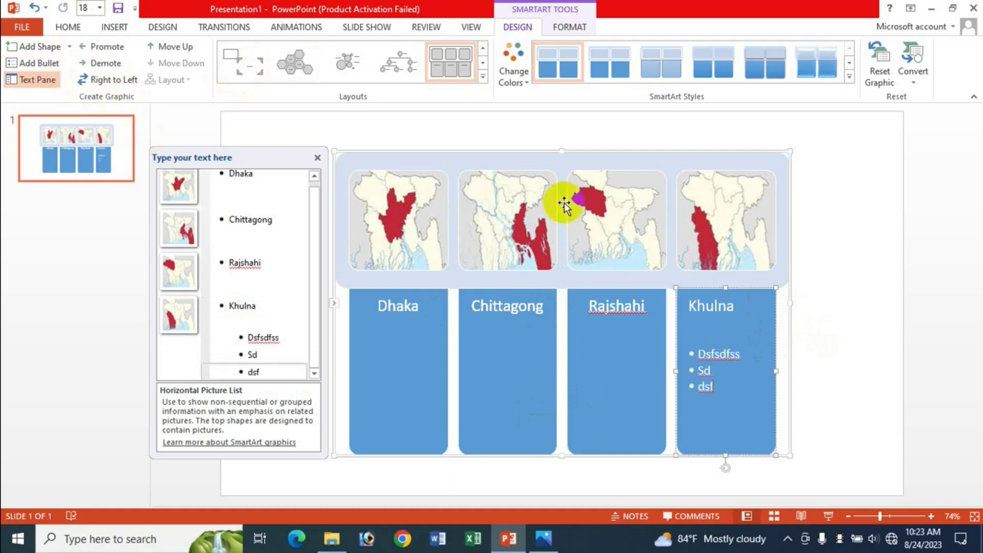
Step: Delete the sample bullets under Khulna and toggle the Text Pane off and back on
drag(697, 353, 727, 402)
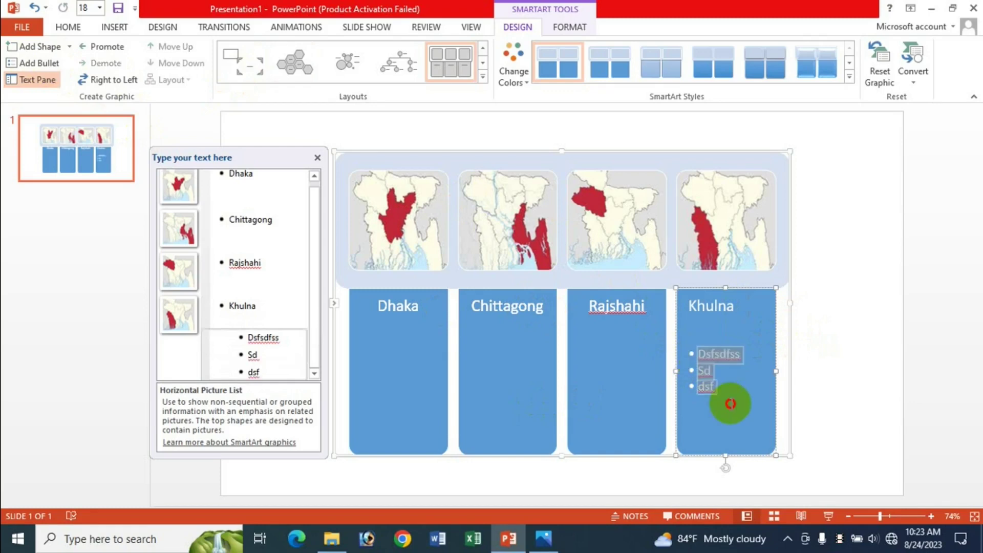
key(Delete)
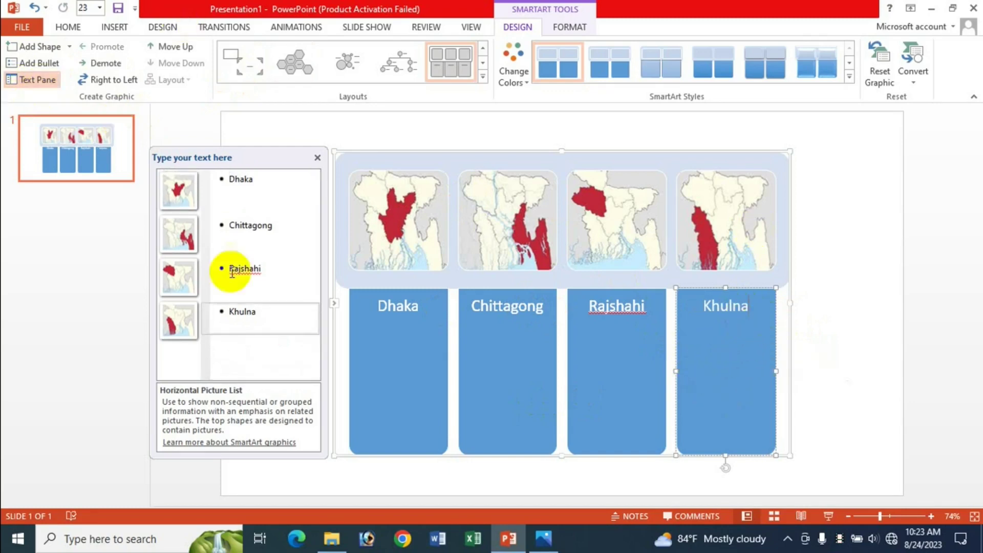
click(43, 85)
click(43, 82)
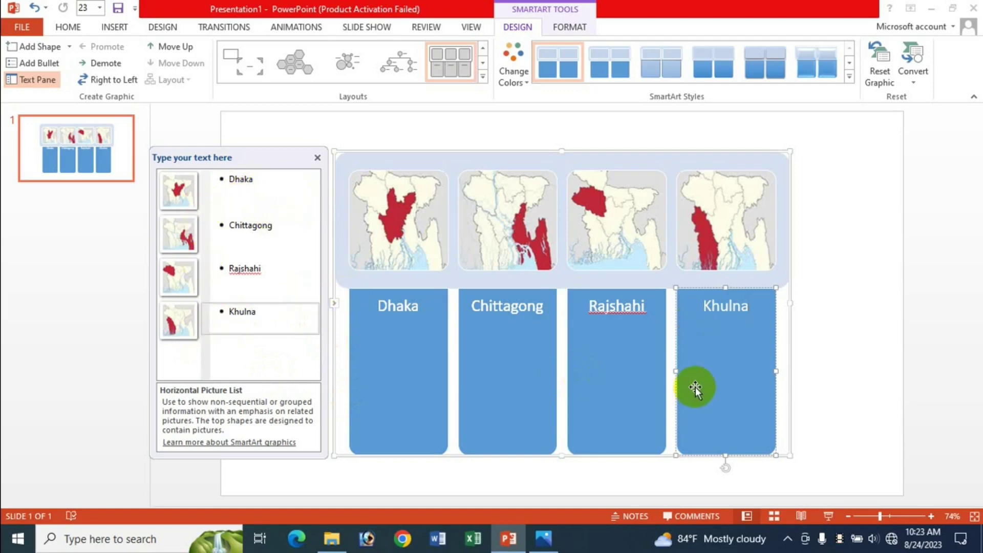
Step: Flip the diagram to Right to Left and back, keeping Dhaka-to-Khulna order
click(318, 157)
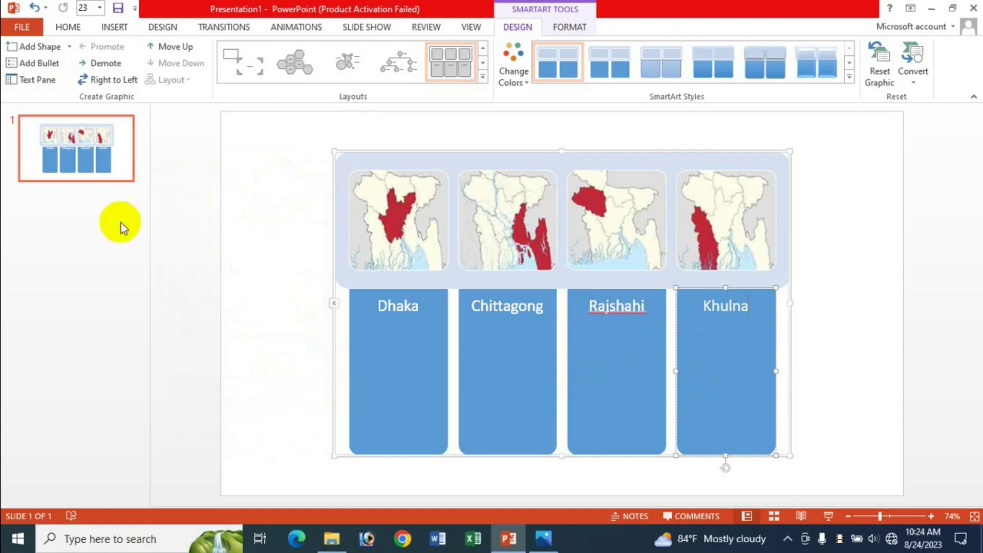
click(420, 344)
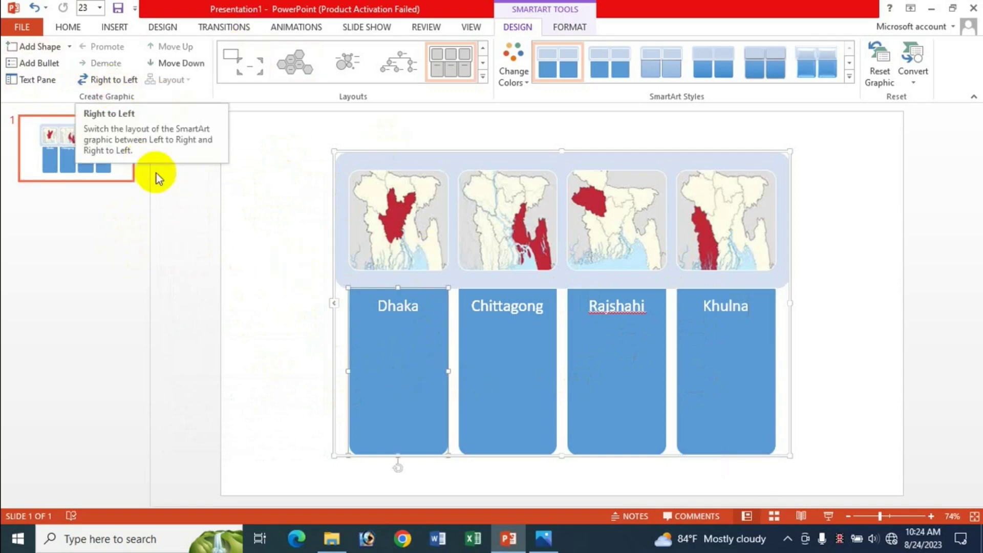
click(112, 82)
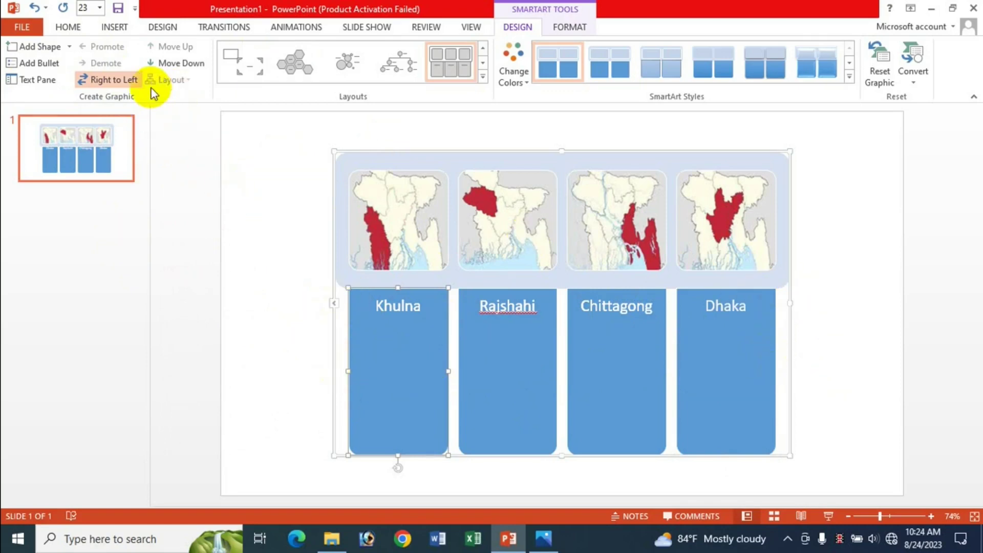
click(122, 79)
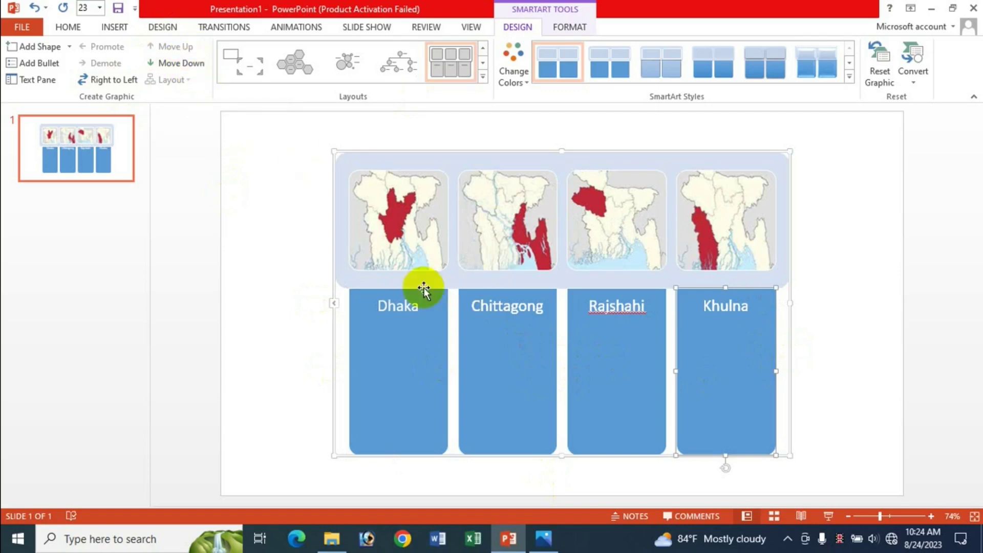
Step: Move Chittagong down twice and back up to second place, then expand the Layouts gallery
click(507, 318)
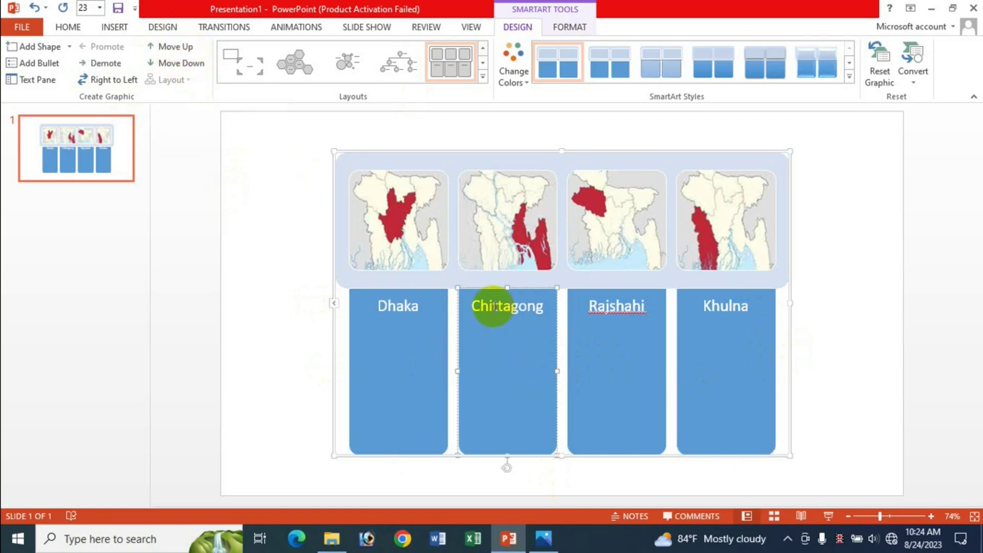
click(179, 64)
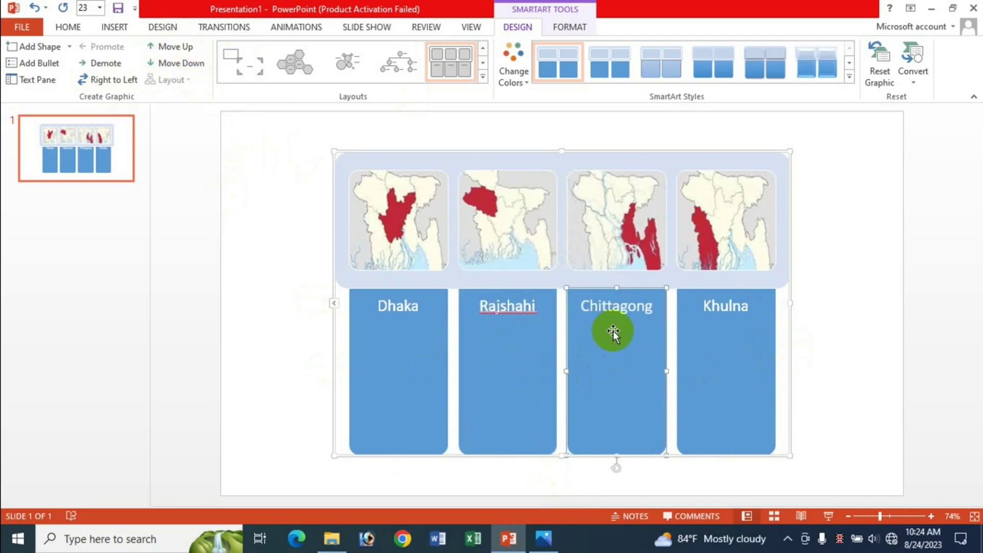
click(189, 64)
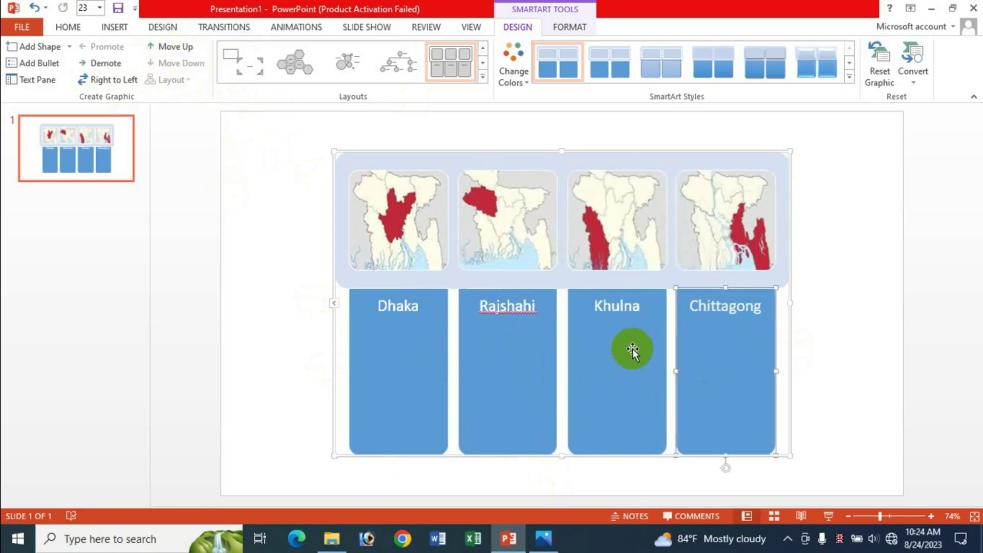
click(163, 47)
click(162, 47)
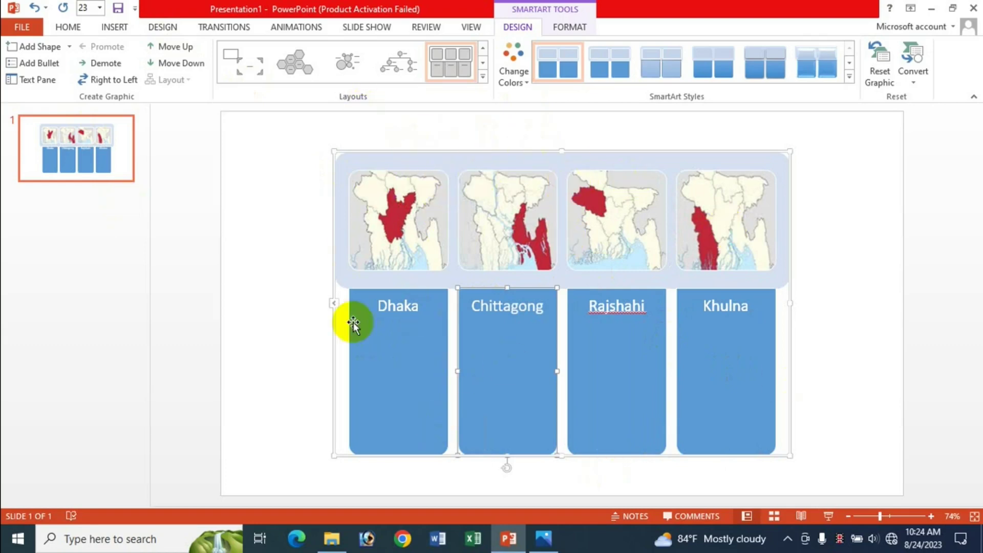
click(481, 79)
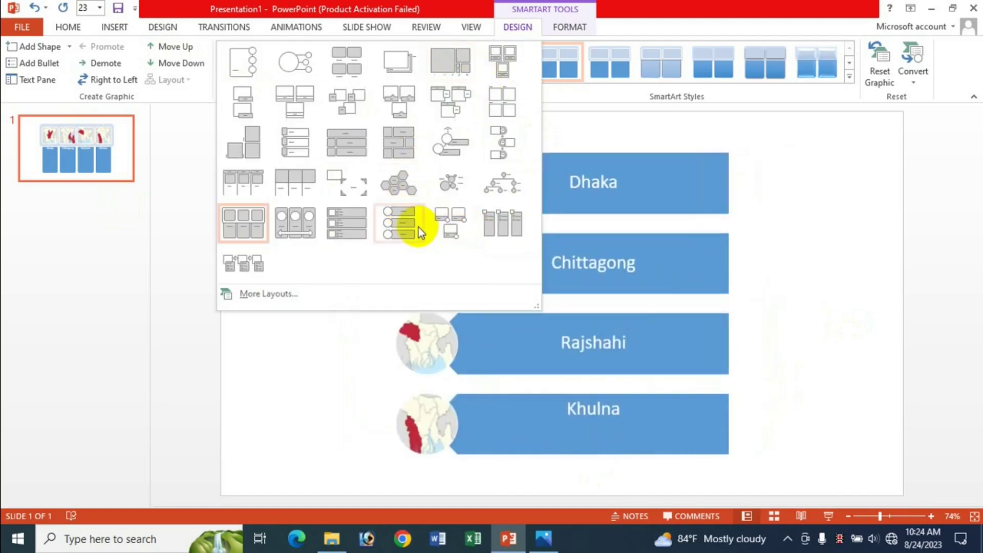
Step: Switch the diagram to the Vertical Picture Accent List layout
click(418, 228)
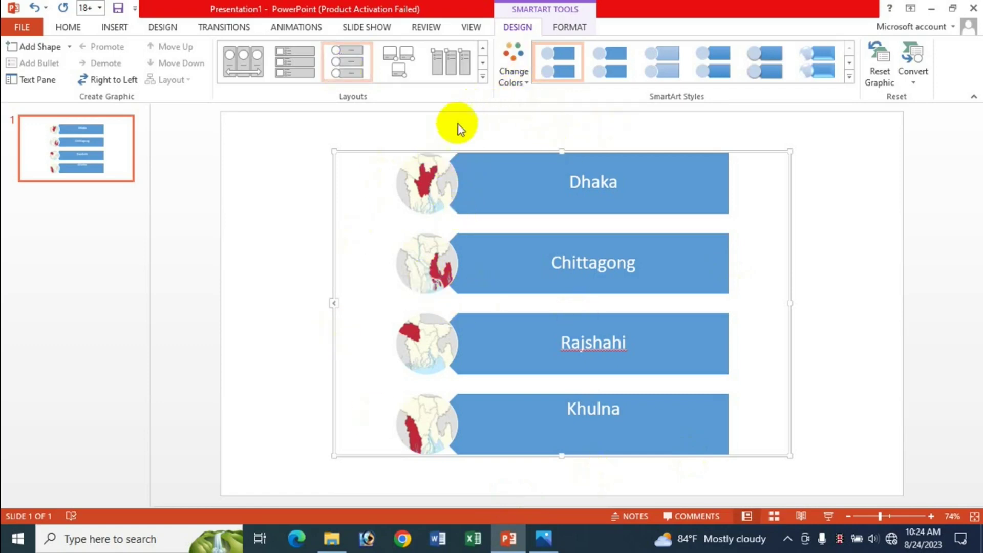
Step: Apply the Colorful colour scheme and a 3-D perspective SmartArt style to the bars
click(520, 76)
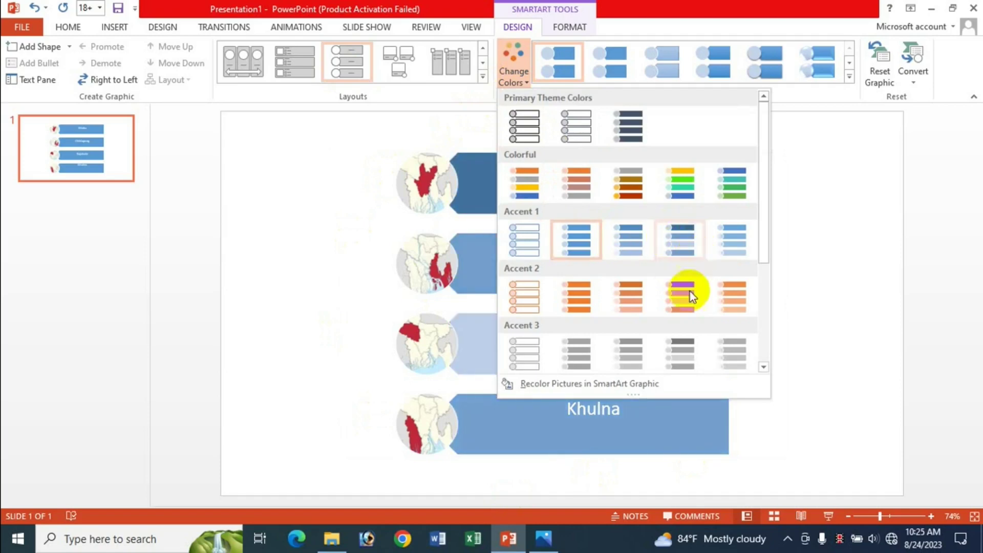
click(680, 185)
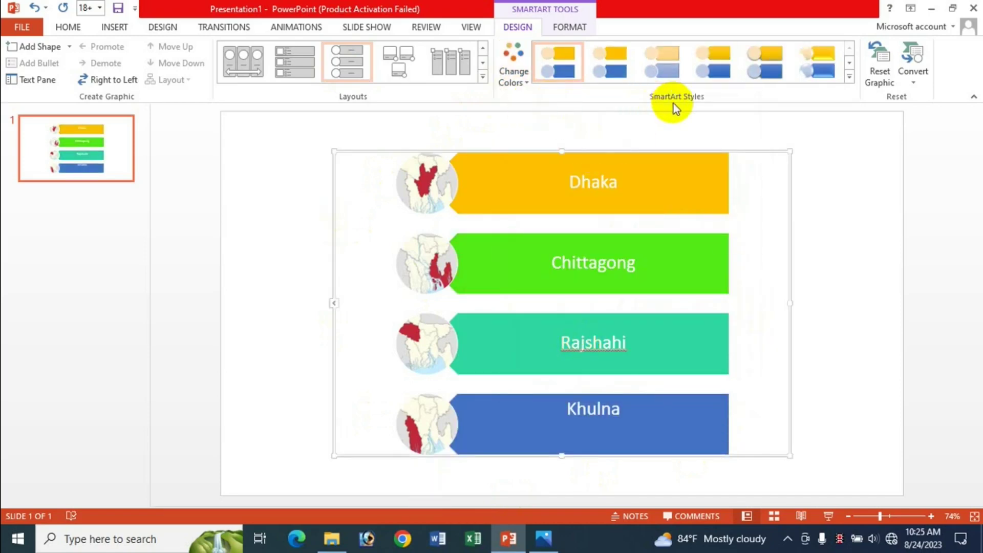
click(825, 74)
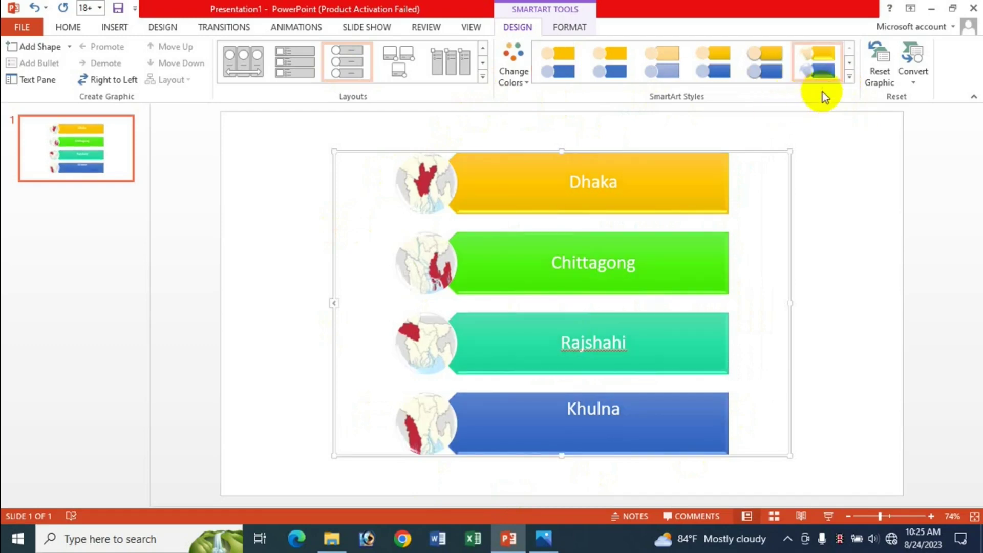
click(850, 75)
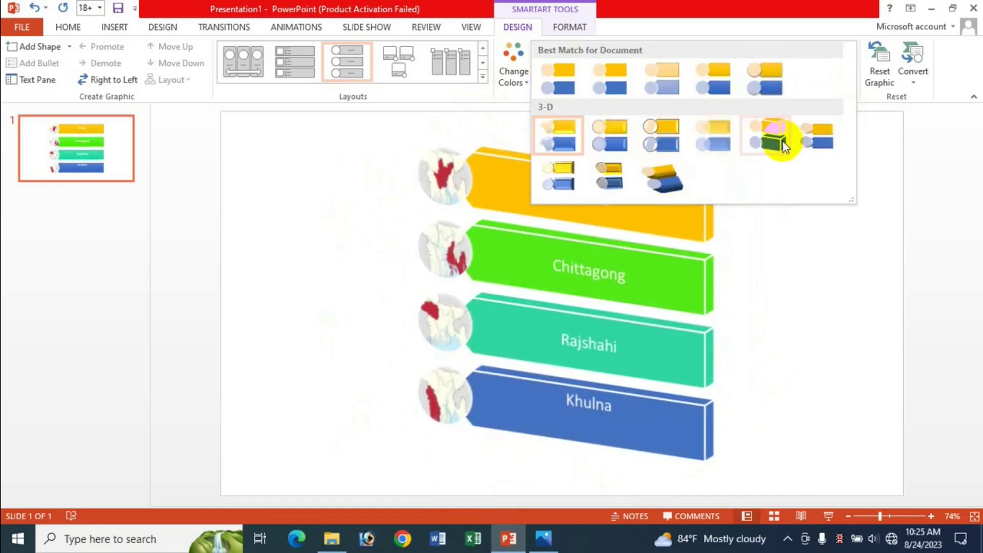
click(782, 144)
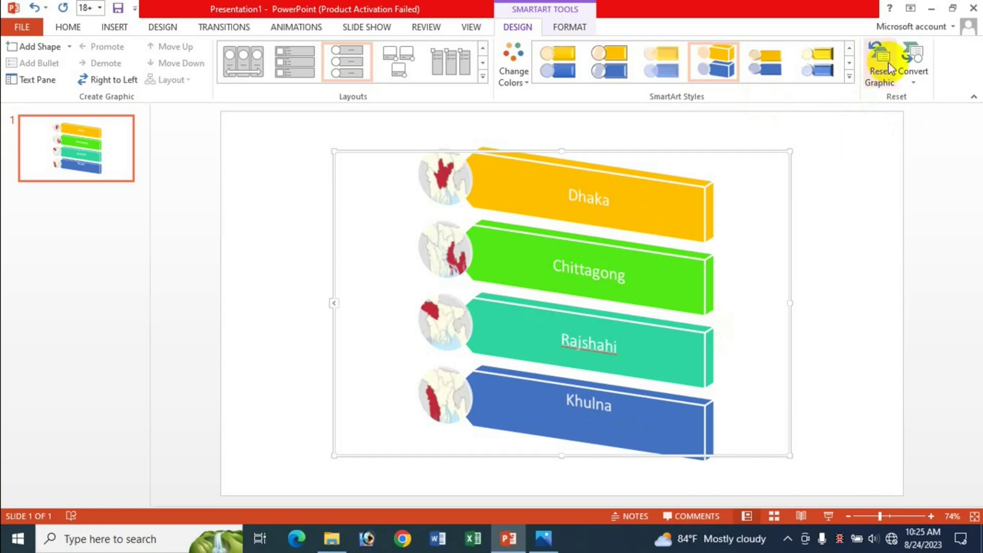
Step: Reset the graphic and undo it, then convert the SmartArt to shapes
click(884, 82)
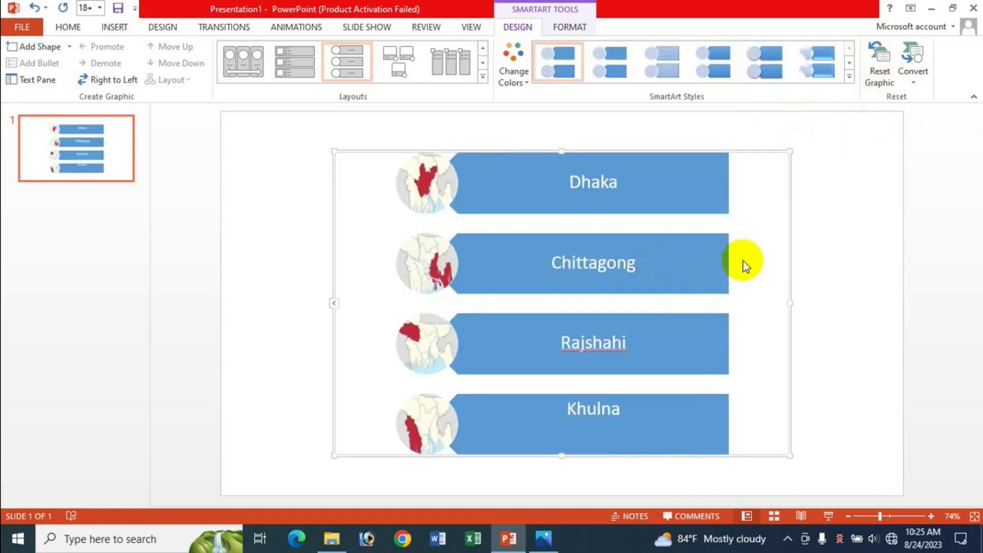
key(ctrl+z)
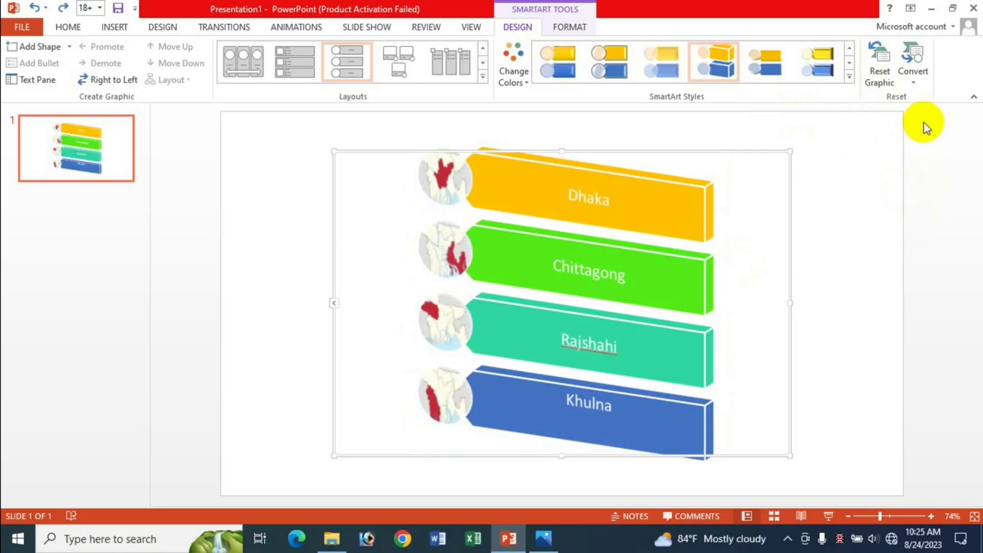
click(916, 83)
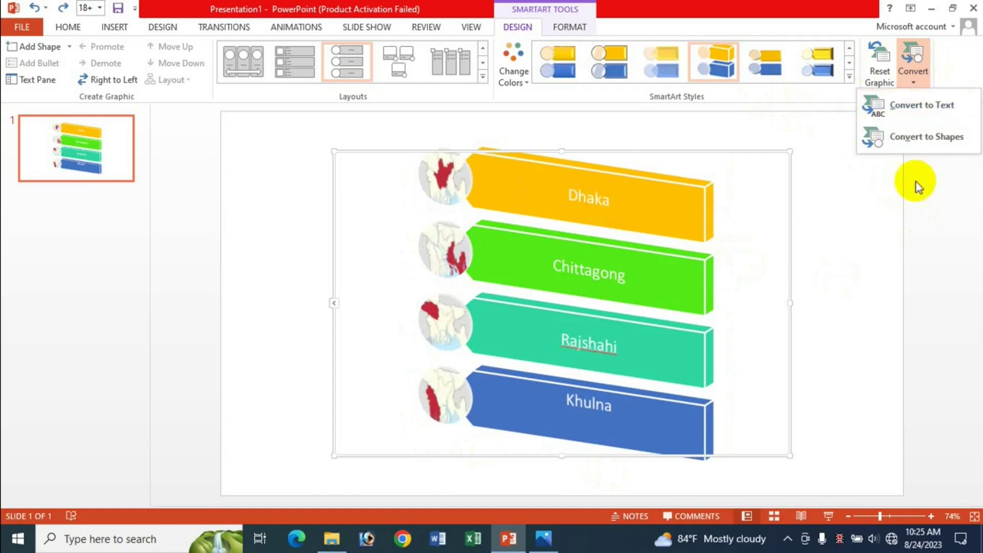
click(931, 144)
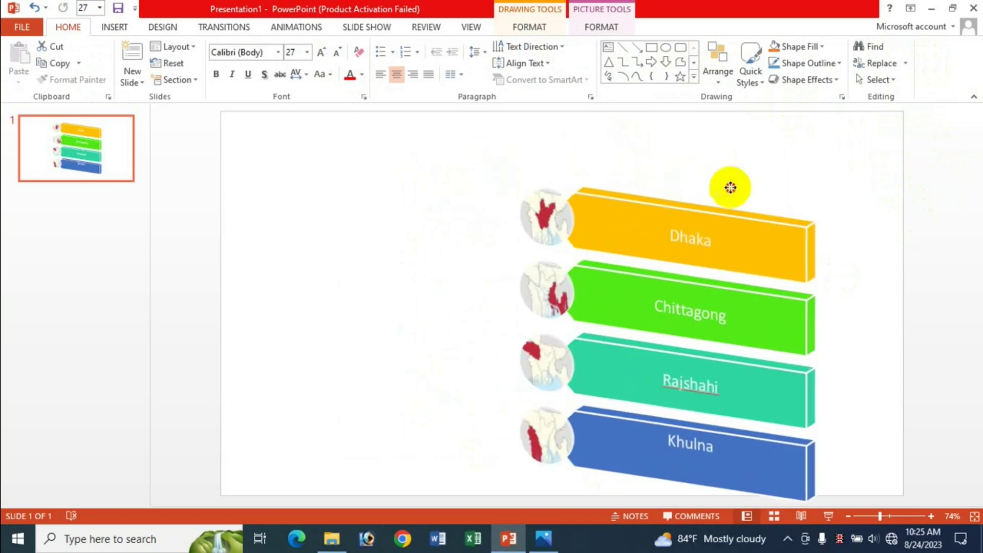
Step: Move the converted shapes, then undo the move and conversion to restore the SmartArt
mouse_move(628, 146)
mouse_down()
mouse_move(558, 163)
mouse_move(577, 165)
mouse_up()
key(ctrl+z)
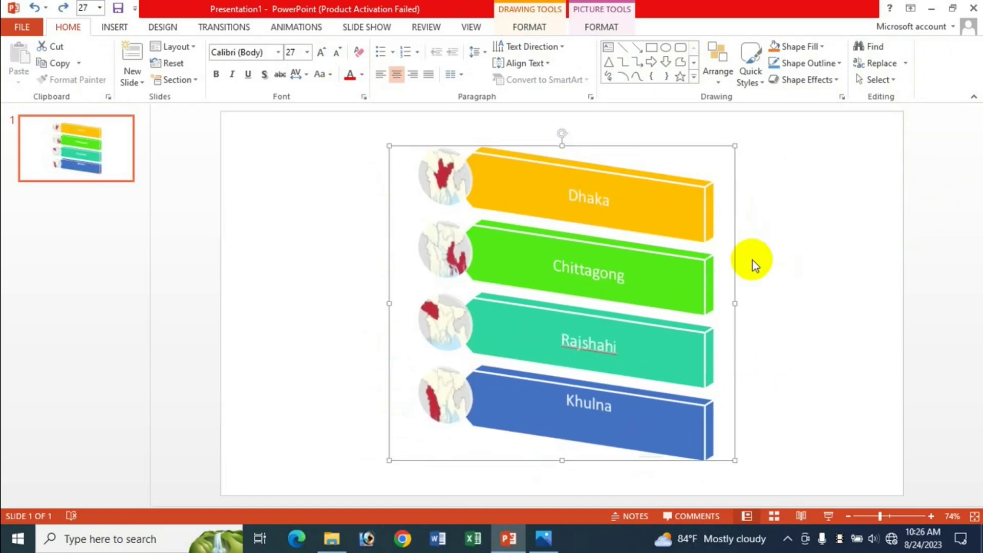
key(ctrl+z)
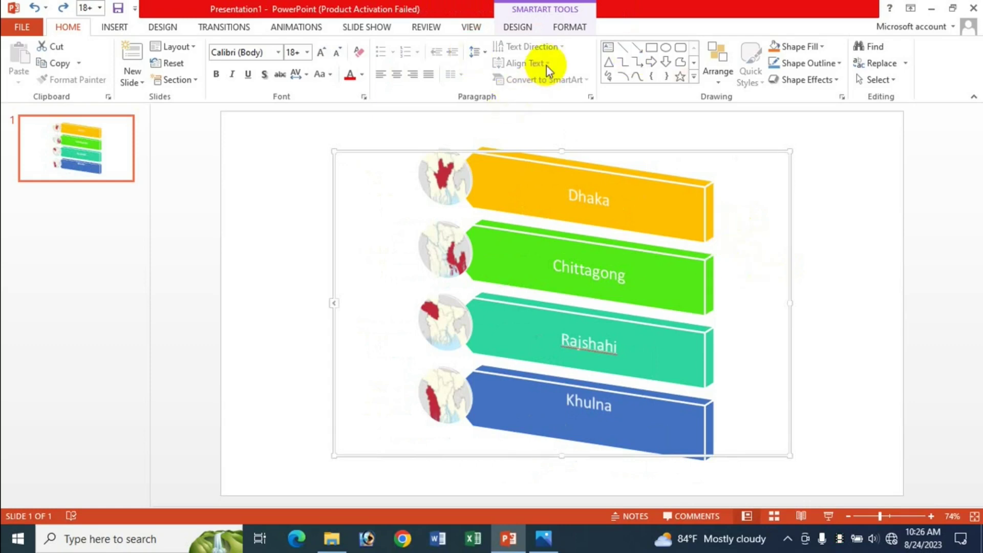
click(518, 27)
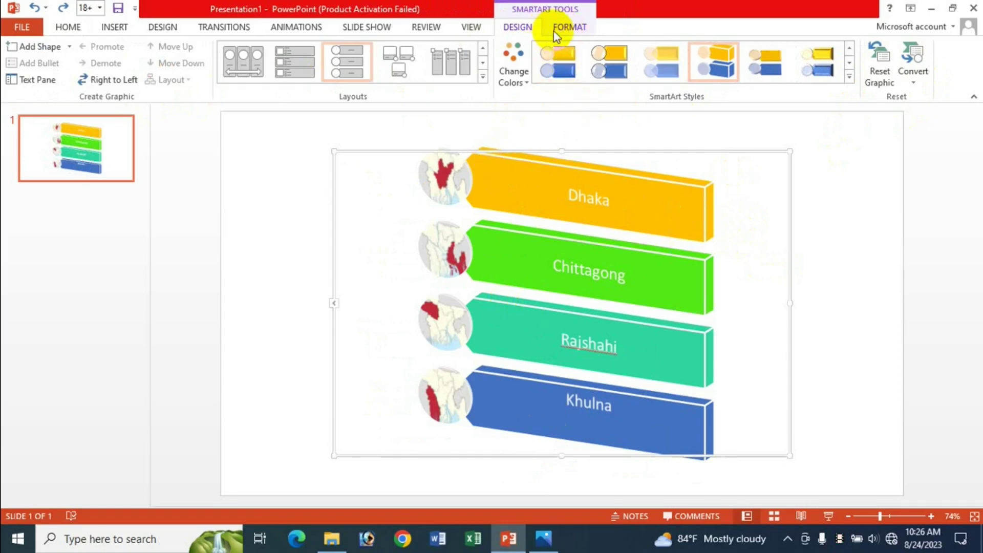
Step: Change the Dhaka bar's shape to a curved, wave-like shape
mouse_move(642, 224)
mouse_down()
mouse_move(579, 205)
mouse_move(554, 174)
mouse_up()
click(568, 25)
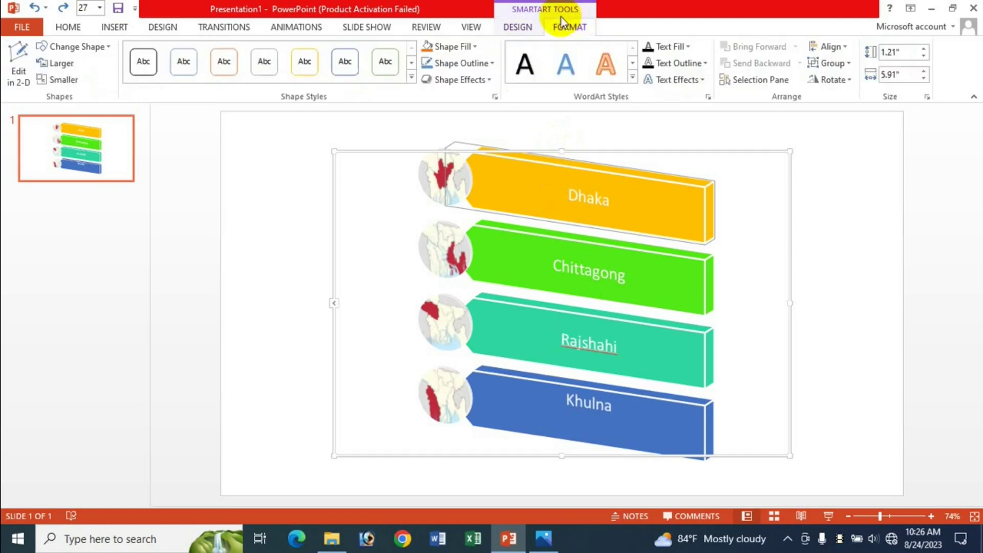
click(527, 193)
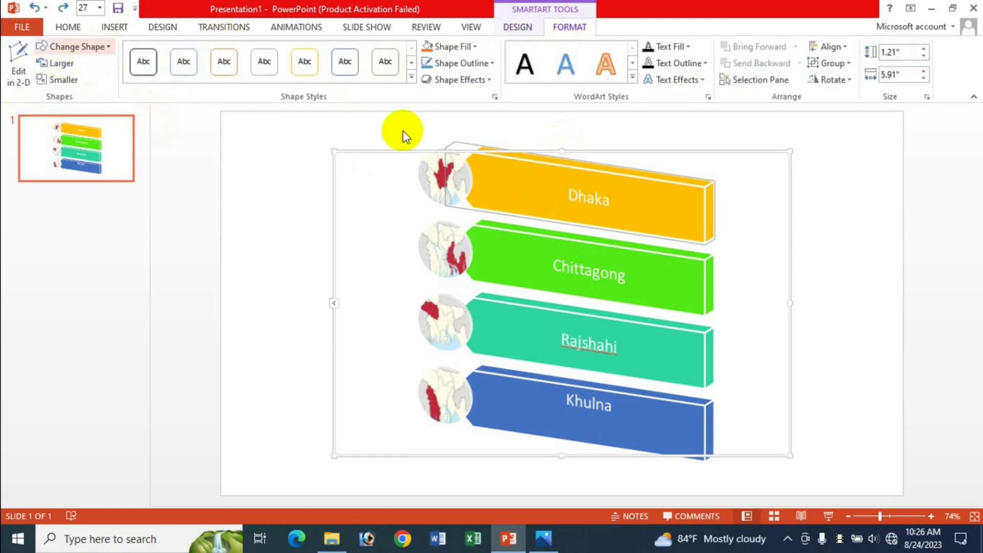
drag(572, 188, 542, 188)
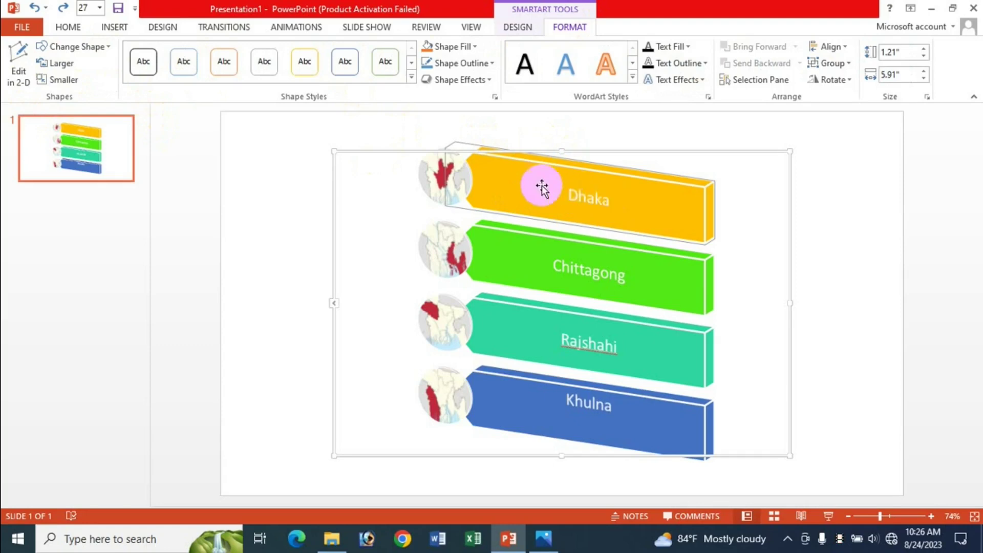
click(106, 47)
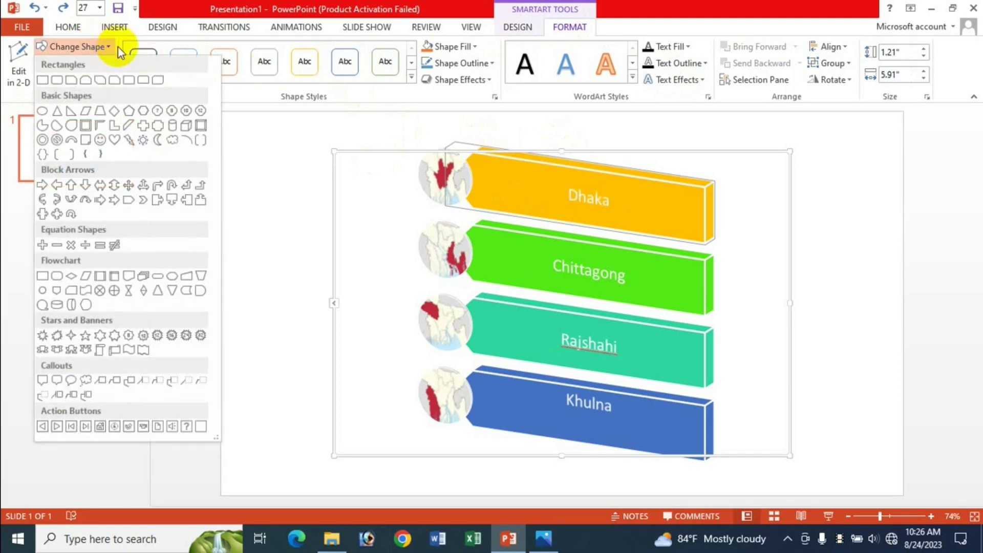
click(115, 140)
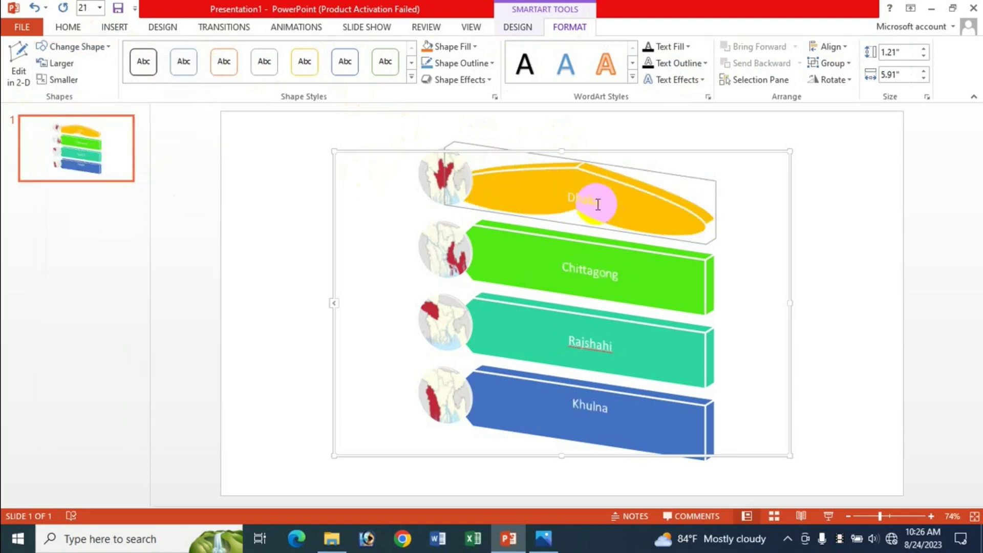
Step: Give the Chittagong bar the rounded-end Delay flowchart shape
click(109, 47)
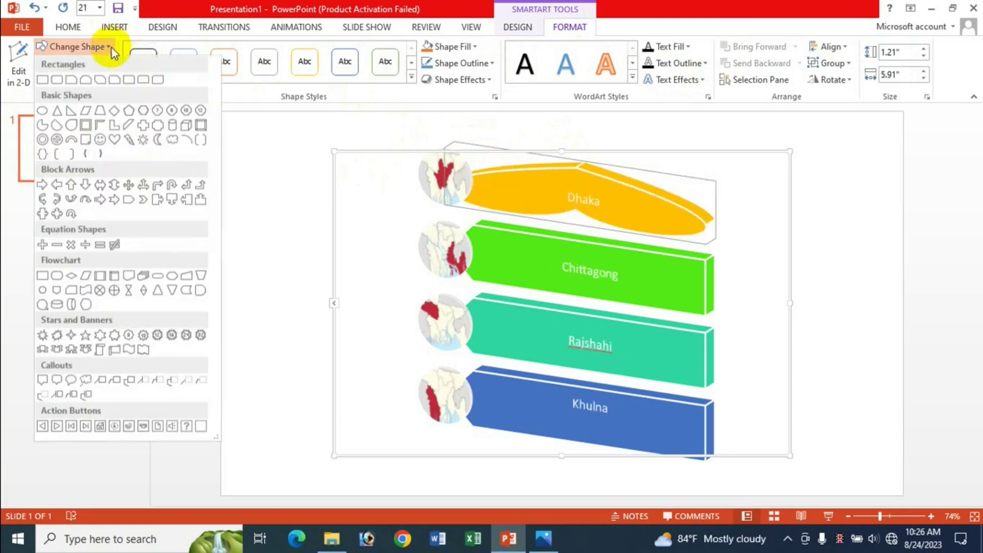
click(198, 302)
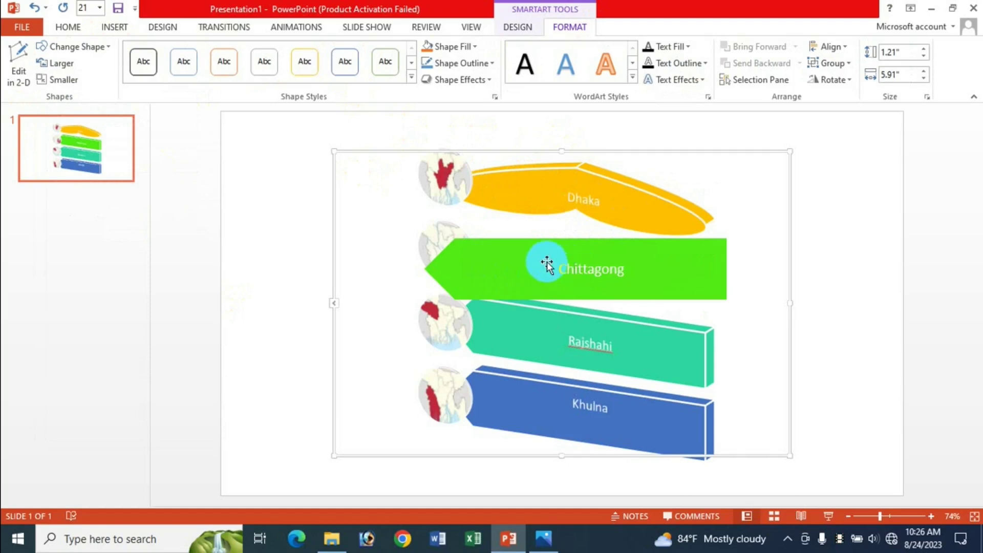
key(ctrl+z)
click(109, 46)
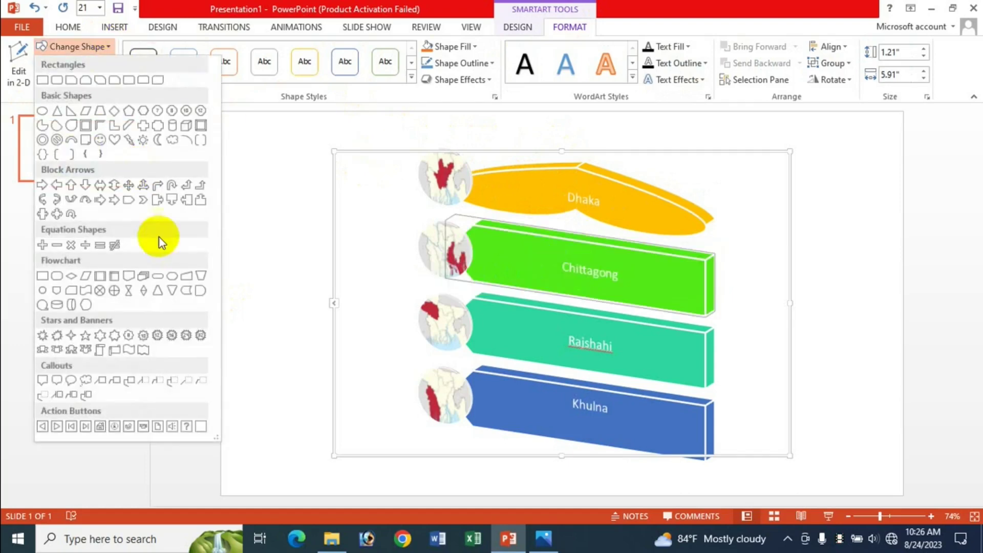
click(202, 292)
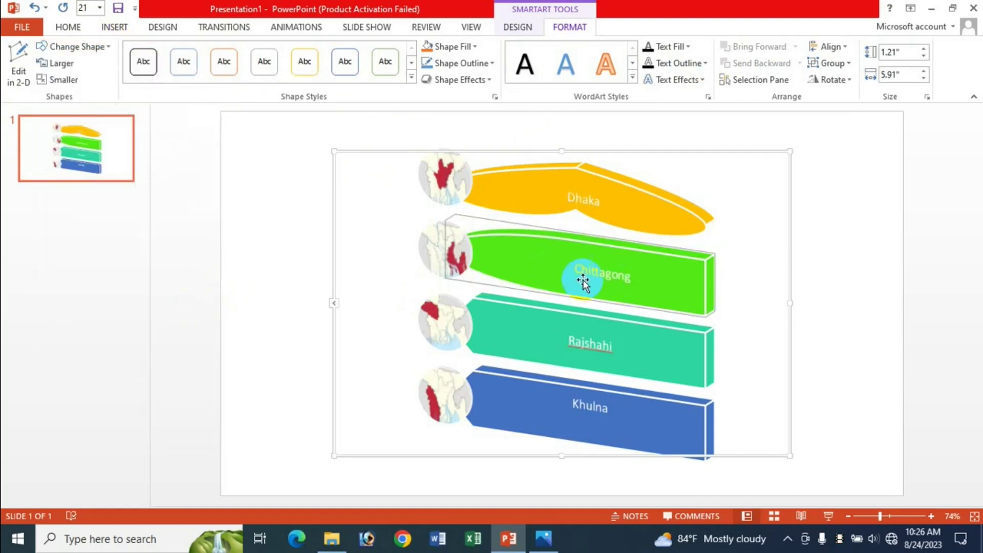
Step: Try Larger/Smaller on Chittagong and toggle Edit in 2-D, leaving everything unchanged
click(500, 278)
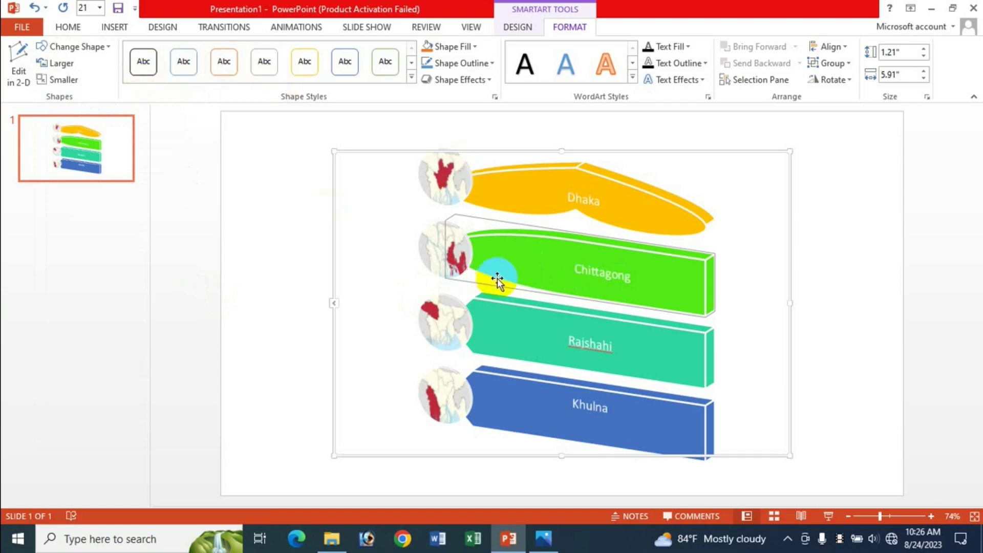
click(600, 274)
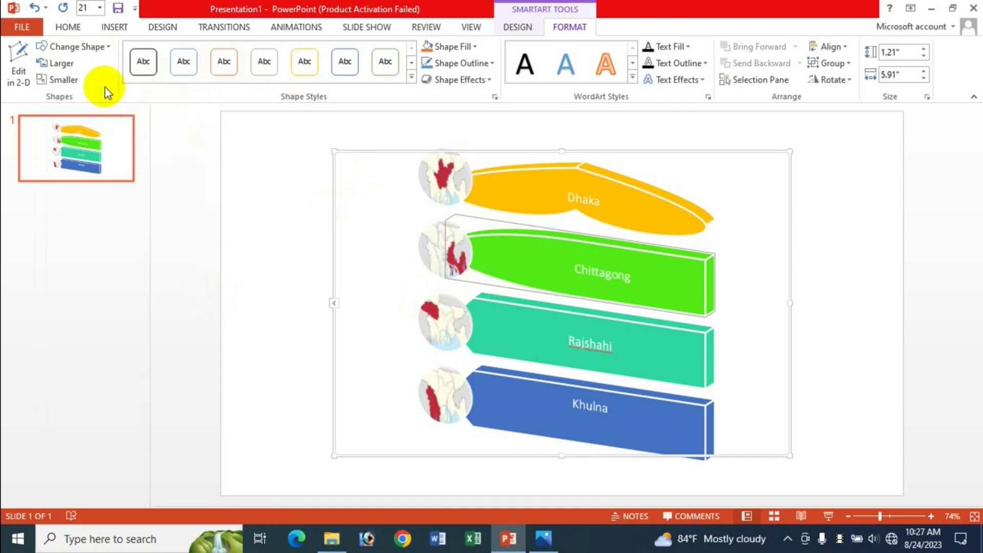
click(75, 67)
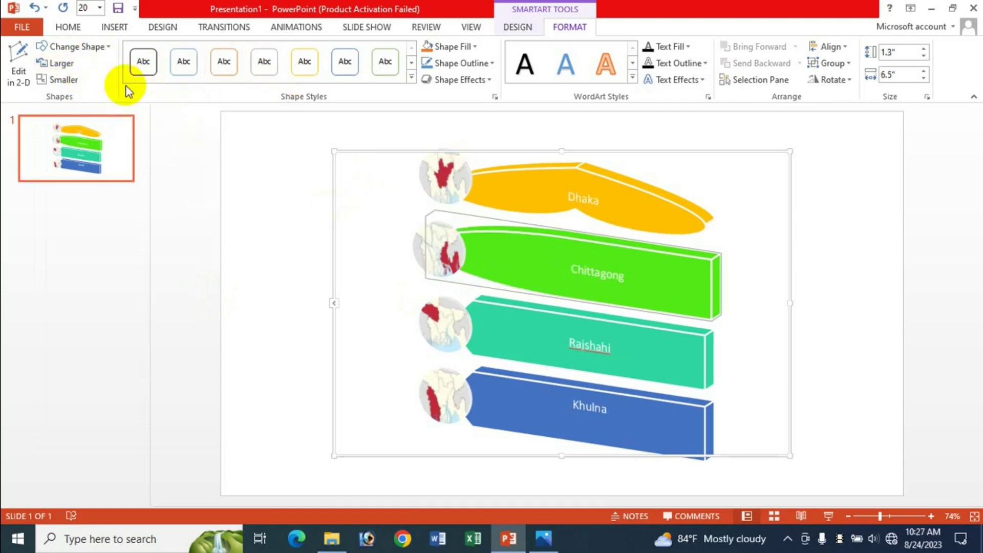
click(66, 84)
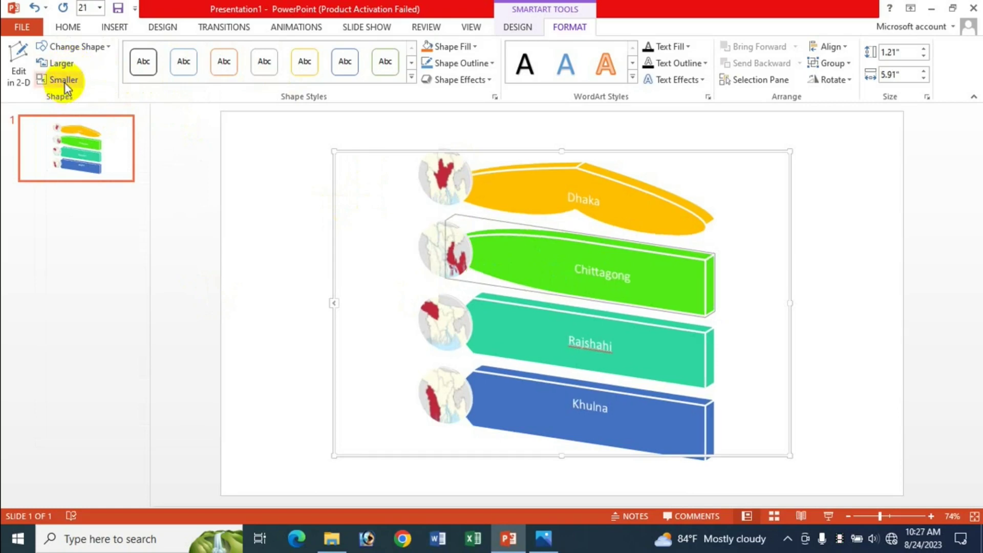
click(19, 86)
click(19, 86)
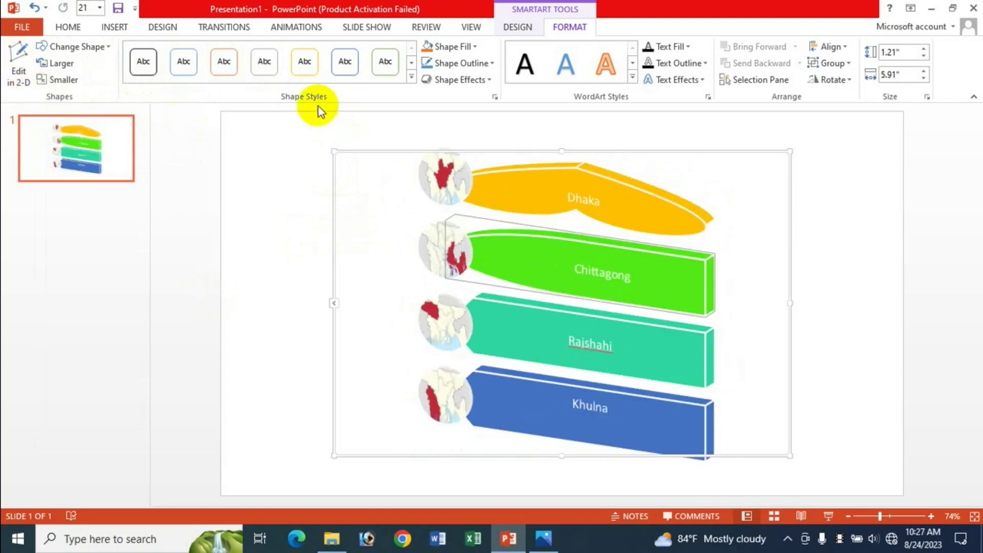
Step: Apply a yellow shape style to Chittagong and a black glossy style to Rajshahi
click(411, 77)
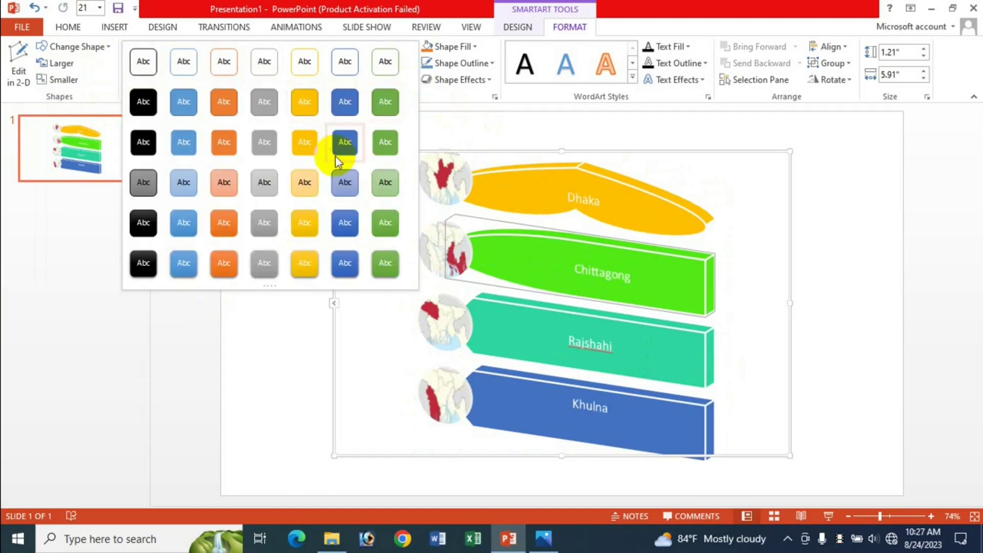
click(305, 147)
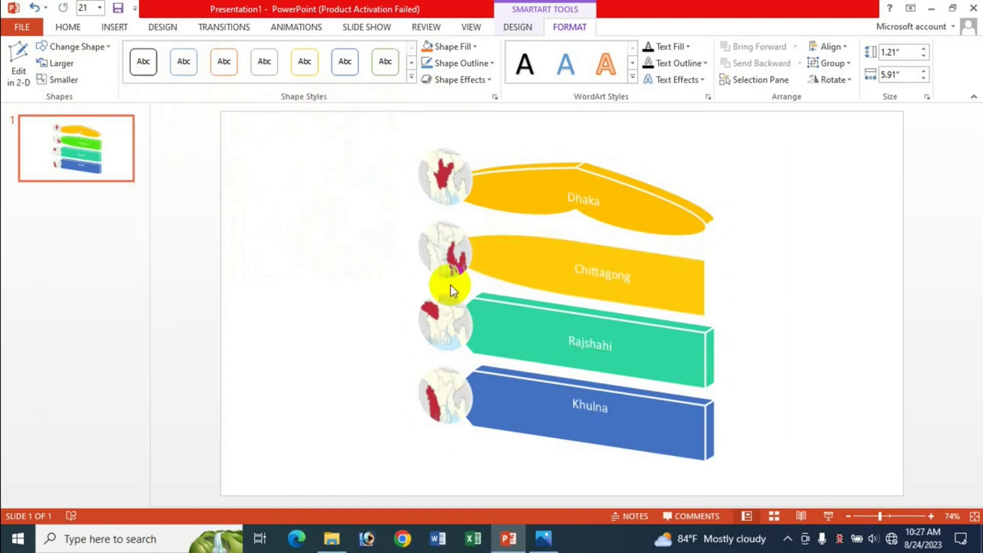
click(552, 331)
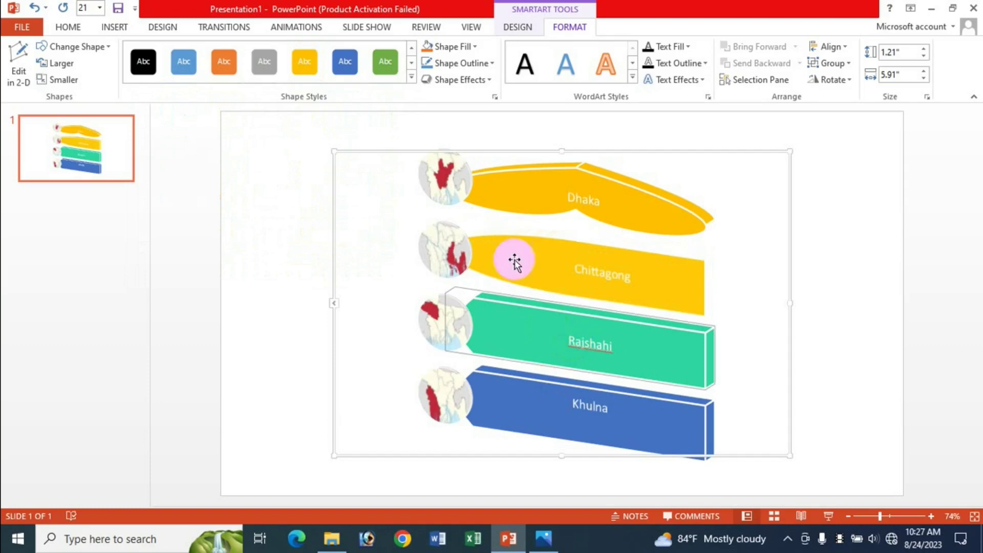
click(410, 80)
click(144, 226)
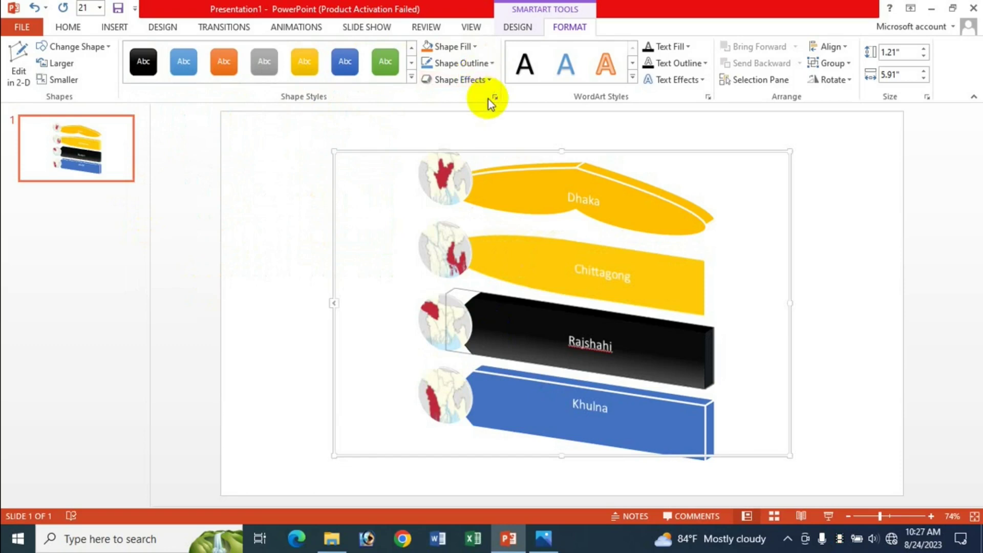
Step: Select the Khulna bar and open its Shape Fill choices
click(598, 265)
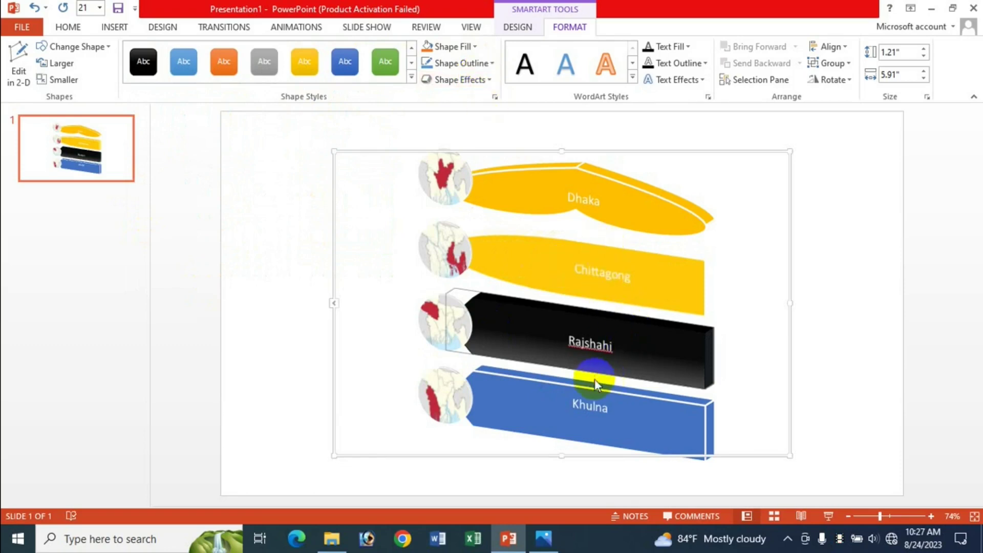
click(566, 407)
click(475, 46)
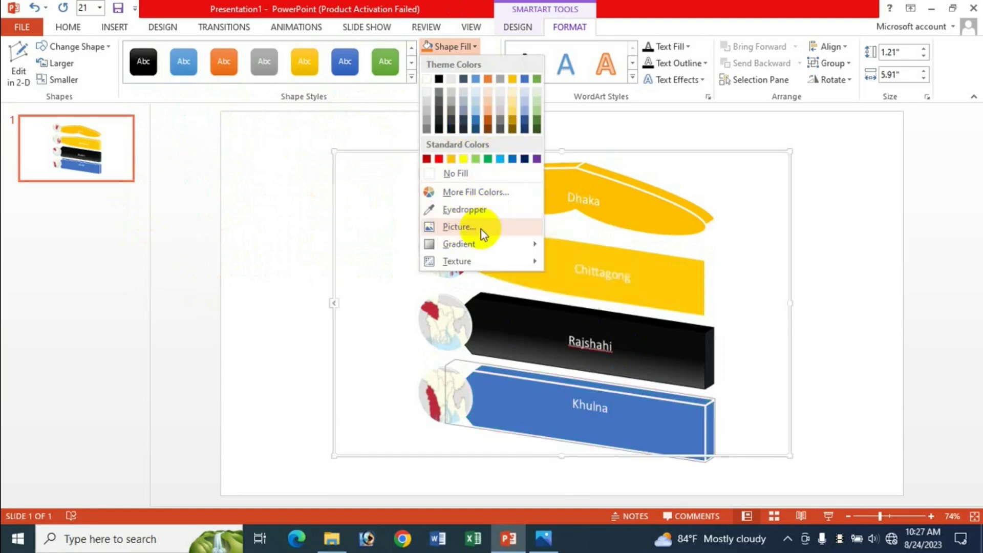
Step: Fill the Khulna bar with the Icche picture from Documents > Icche Dana
click(451, 228)
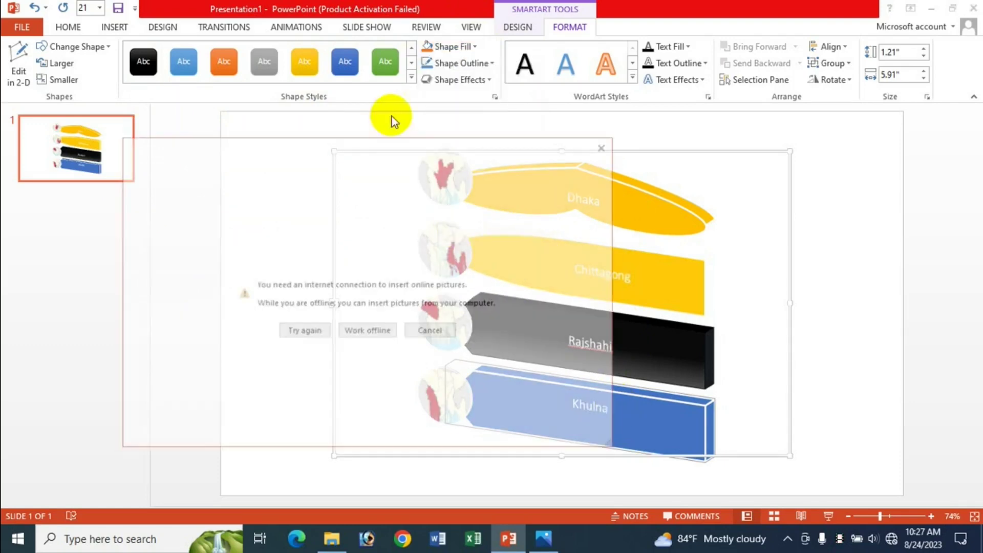
click(359, 332)
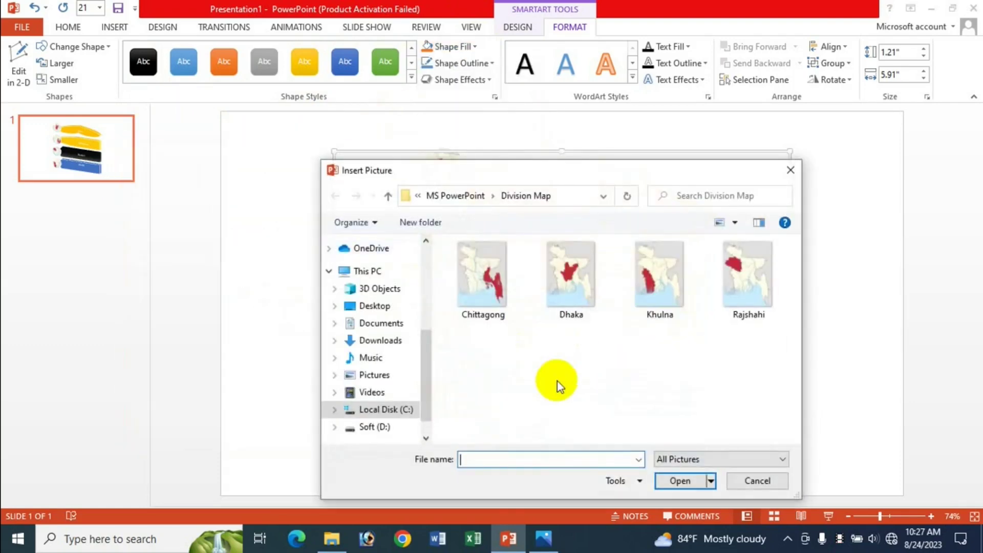
click(382, 323)
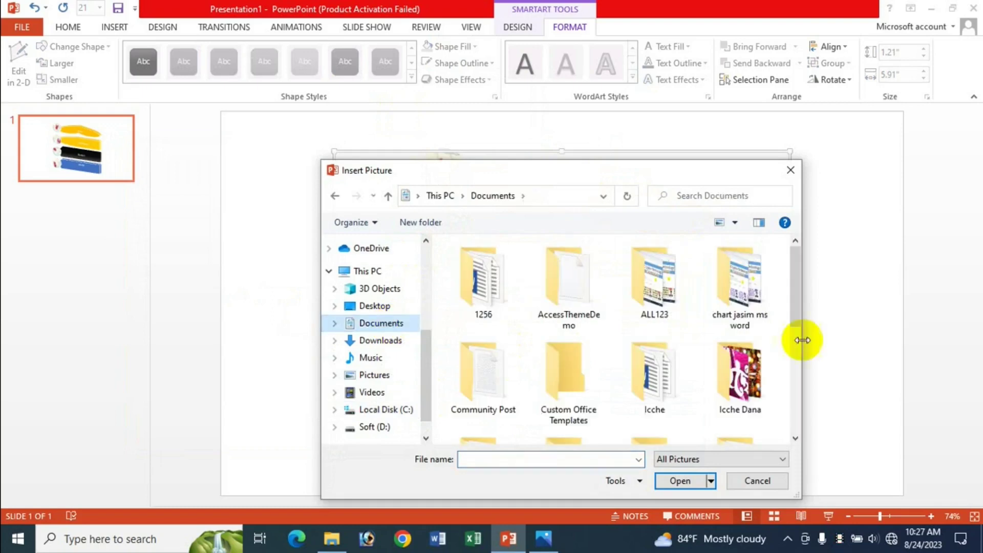
mouse_move(797, 285)
mouse_down()
mouse_move(801, 385)
mouse_move(798, 320)
mouse_up()
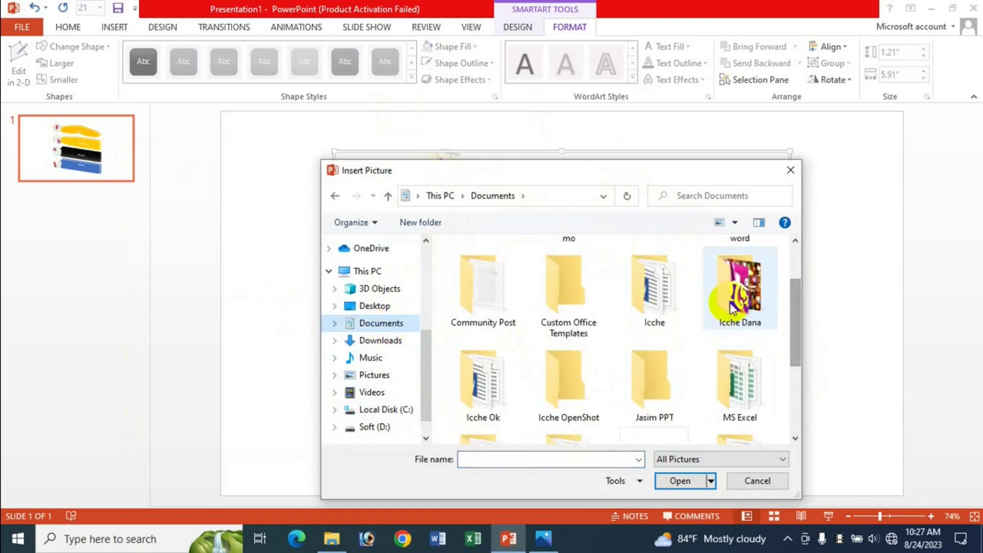
double_click(739, 287)
double_click(581, 291)
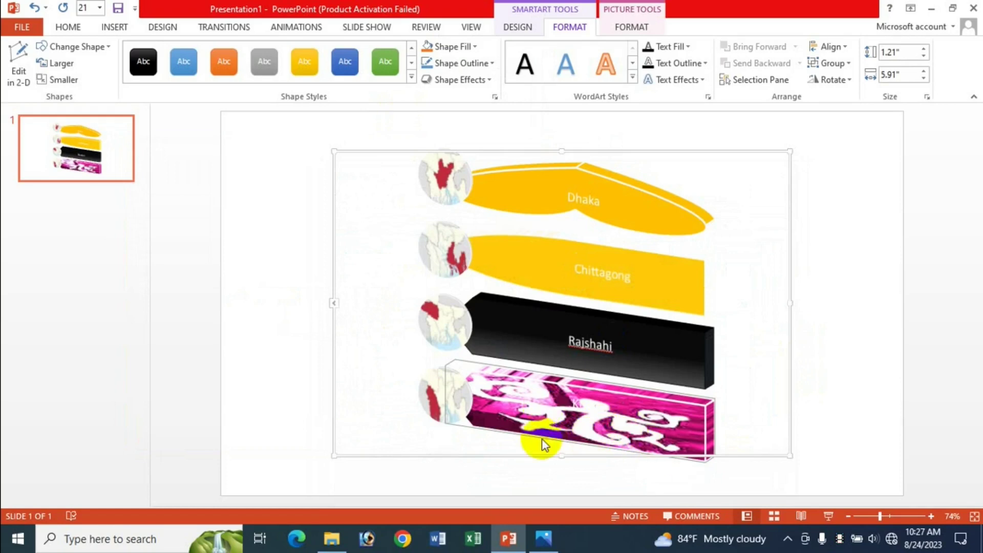
click(474, 46)
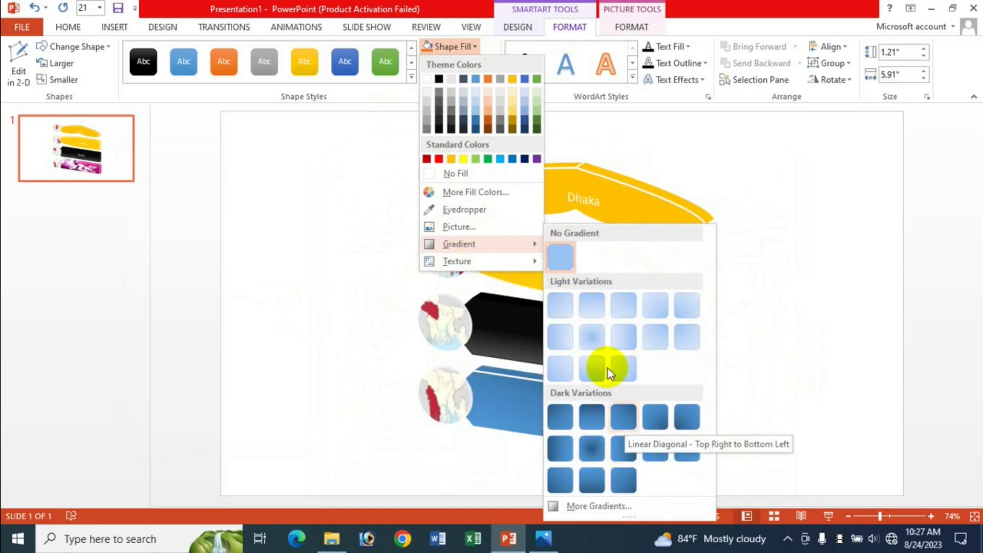
mouse_move(456, 261)
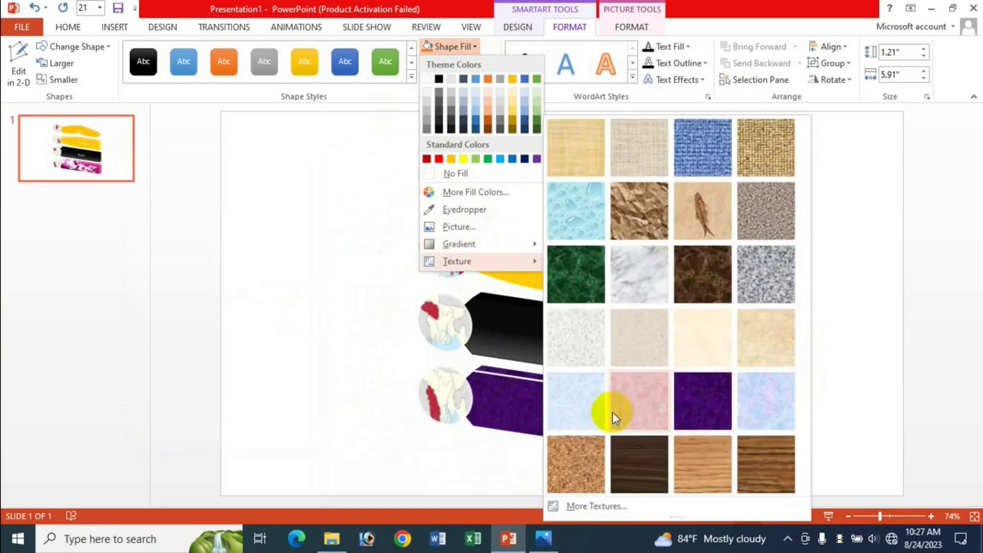
Step: Give the Khulna bar a purple texture fill and try a light cyan outline colour
click(699, 404)
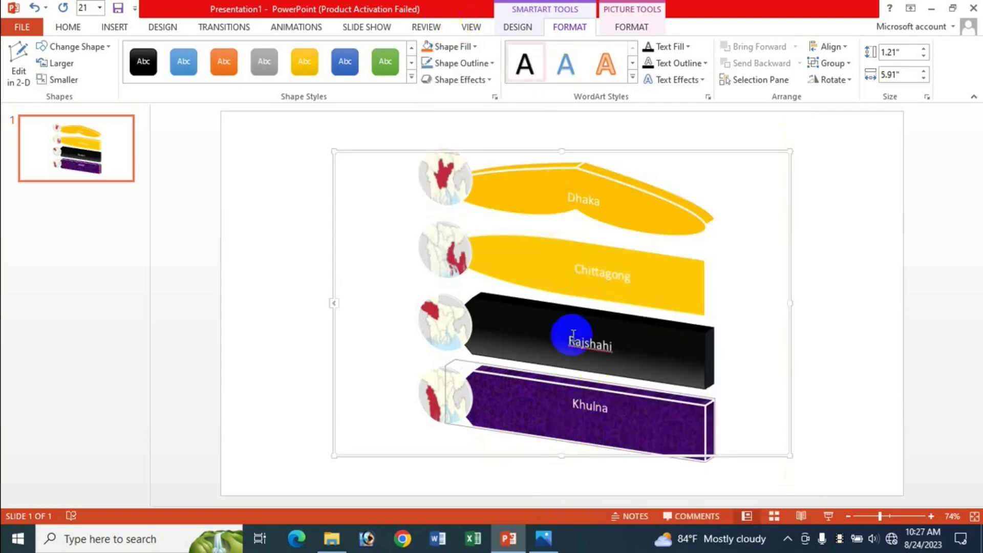
click(561, 202)
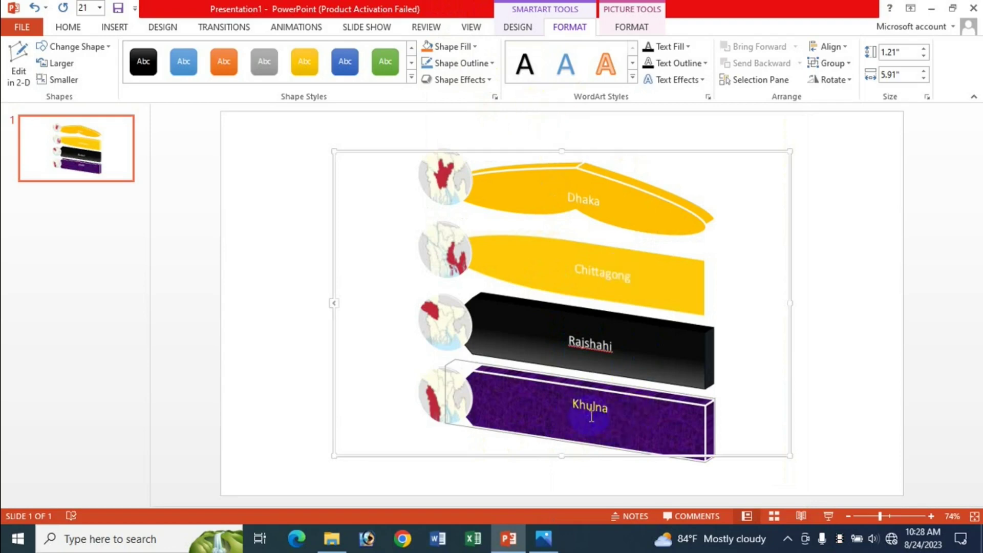
click(491, 62)
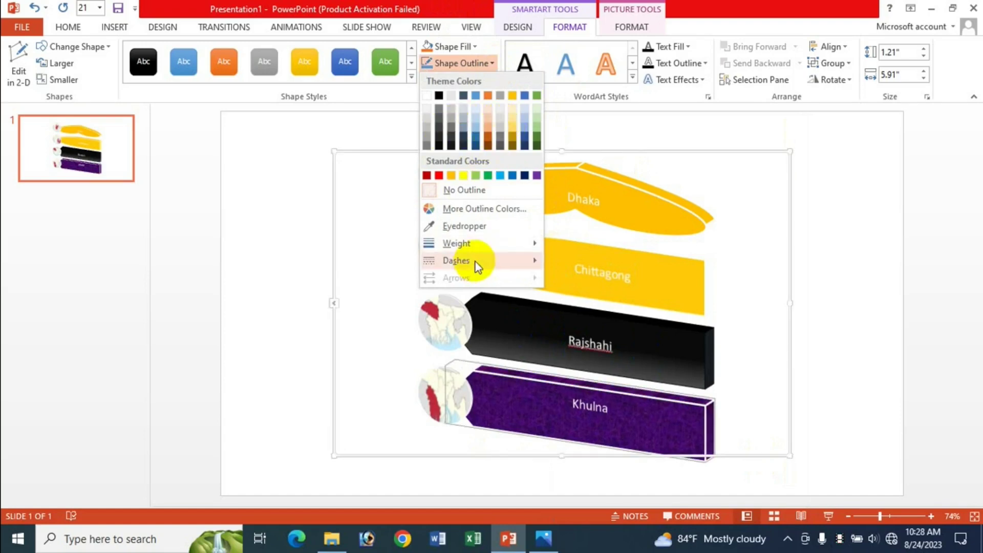
click(491, 208)
click(449, 218)
click(447, 143)
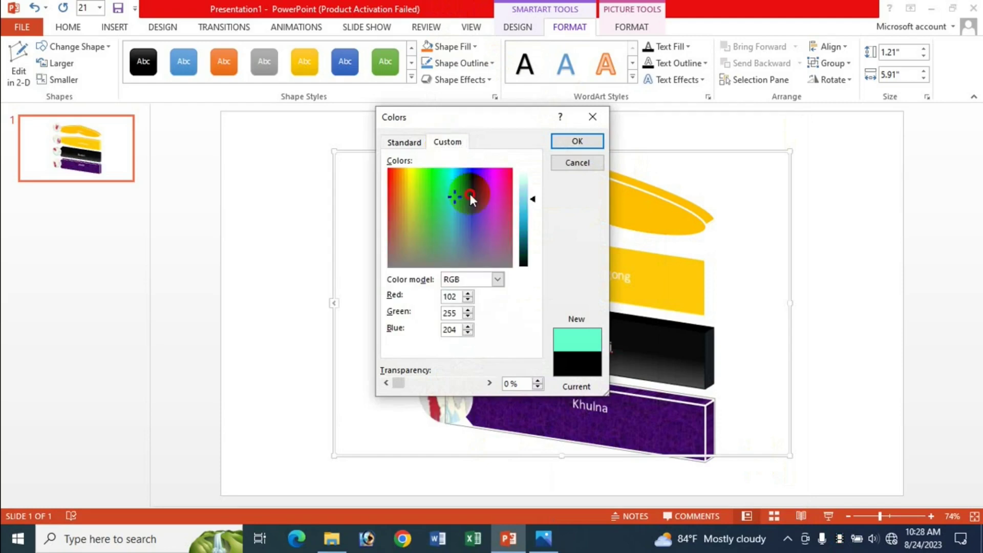
click(469, 191)
click(577, 140)
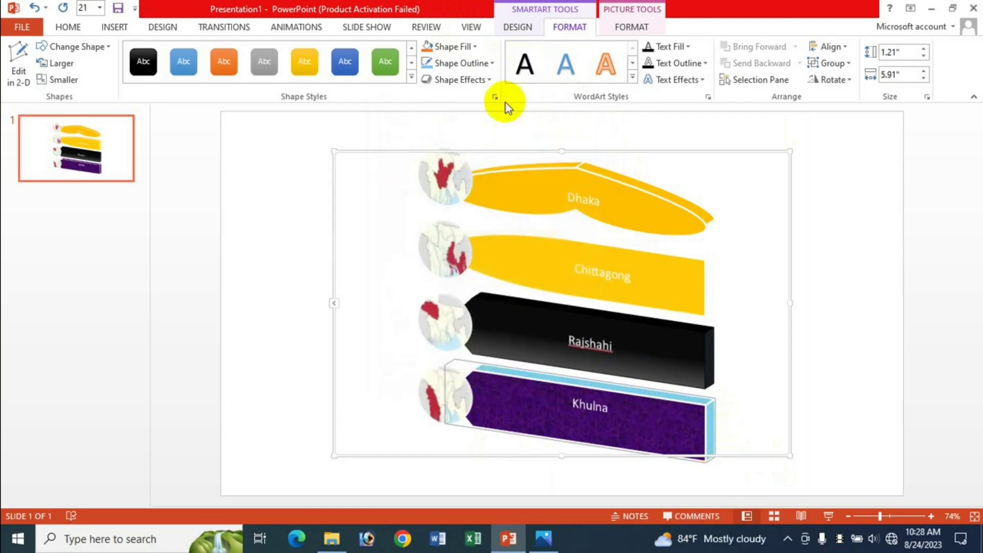
Step: Try a 4½ pt dashed outline, then set the Khulna bar to No Outline
click(491, 63)
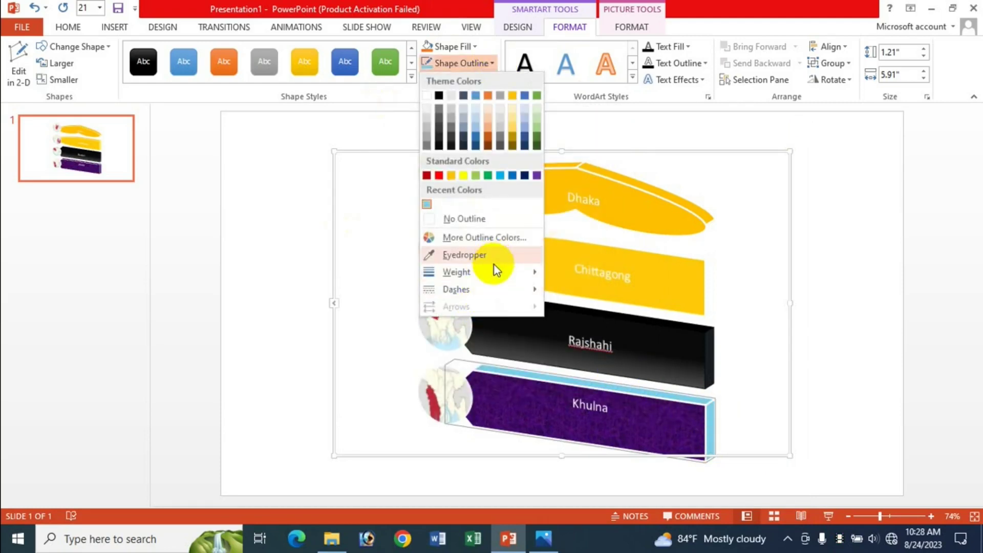
mouse_move(456, 271)
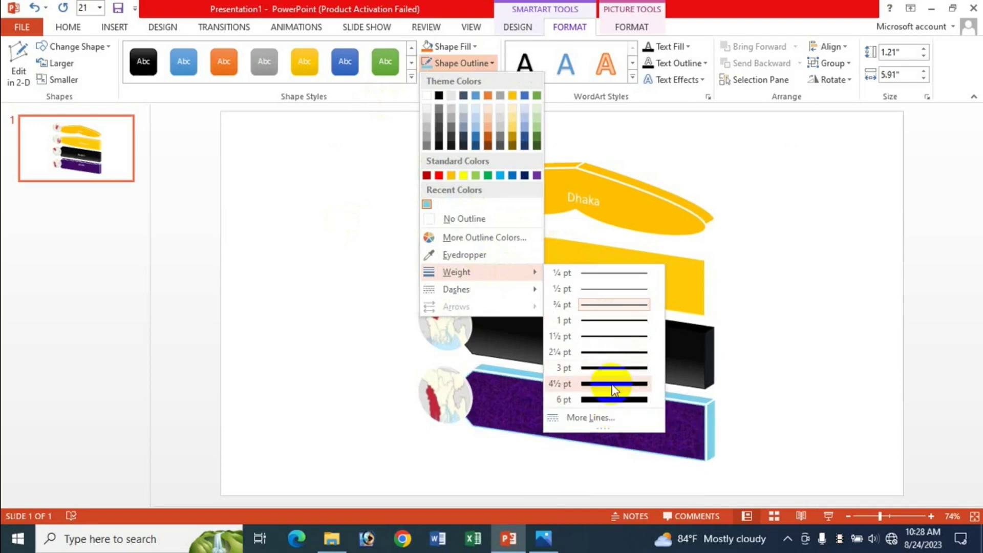
click(614, 389)
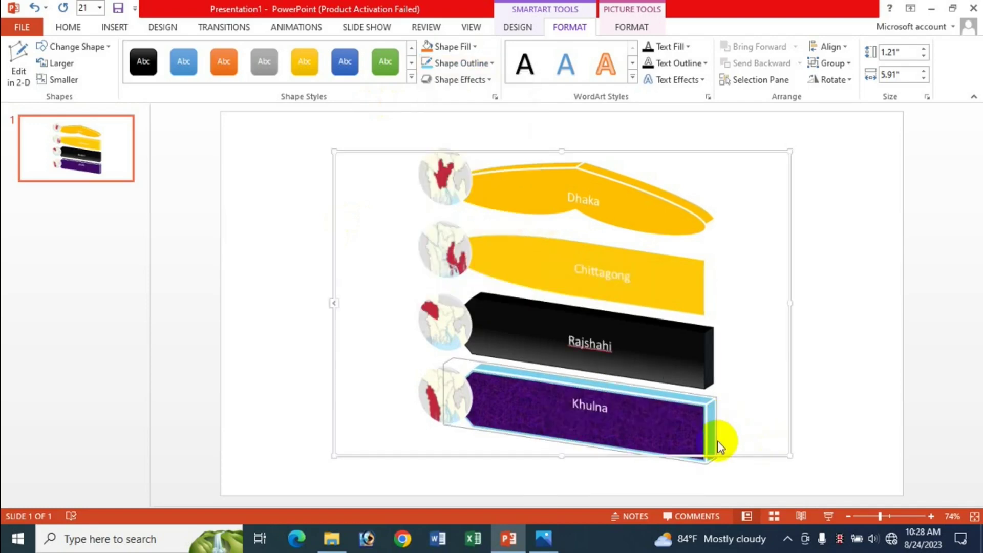
click(491, 63)
mouse_move(456, 289)
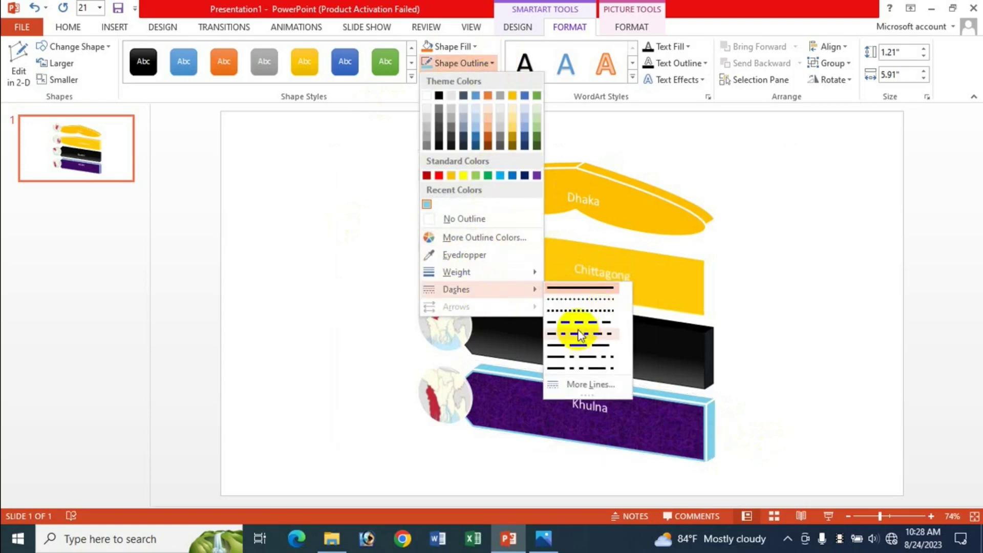
click(579, 333)
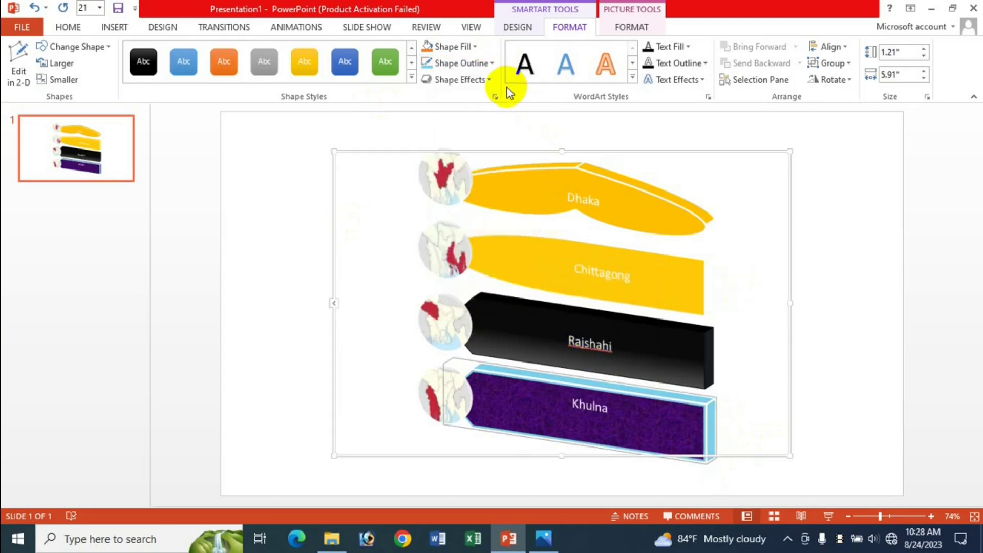
click(489, 64)
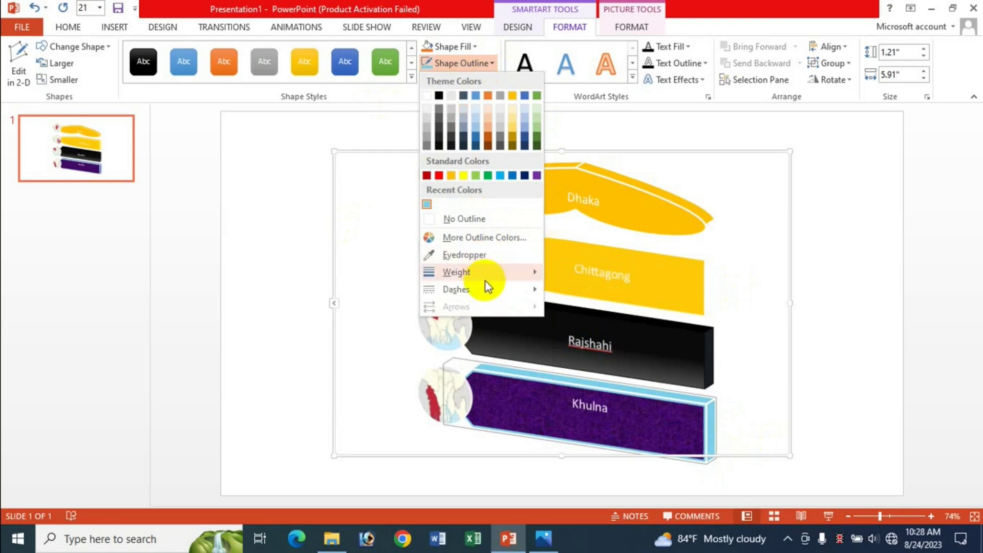
click(470, 219)
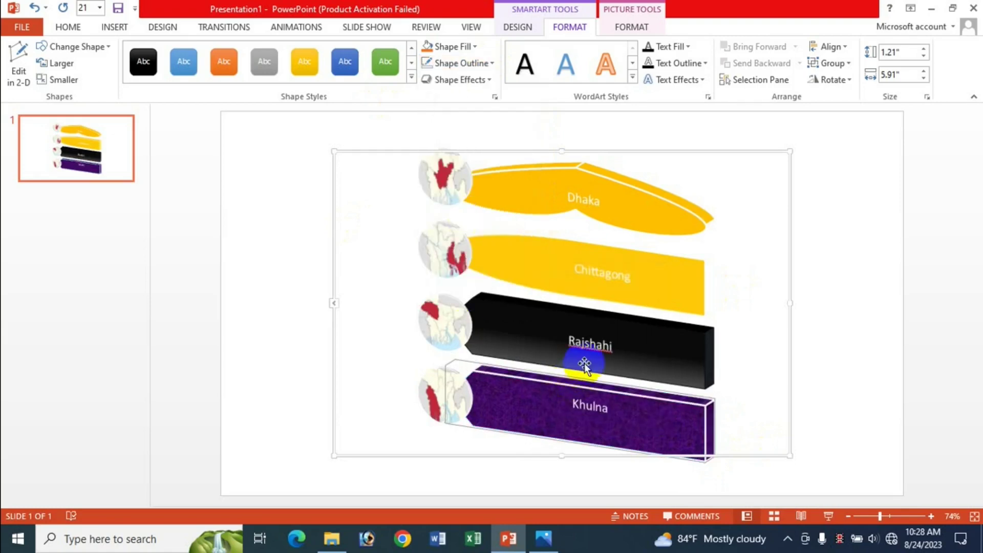
Step: Tilt the four division bars diagonally with a Parallel 3-D Rotation preset
click(492, 79)
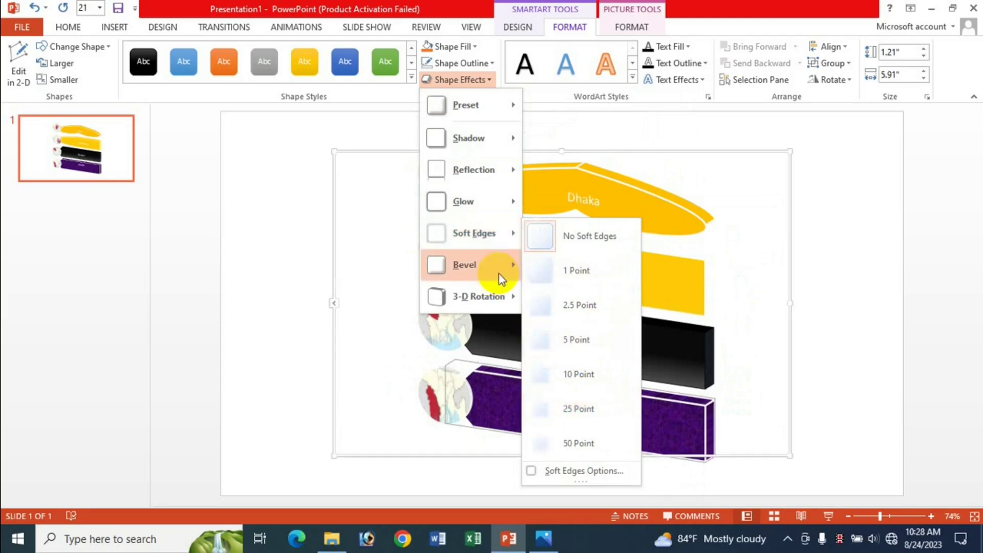
mouse_move(478, 296)
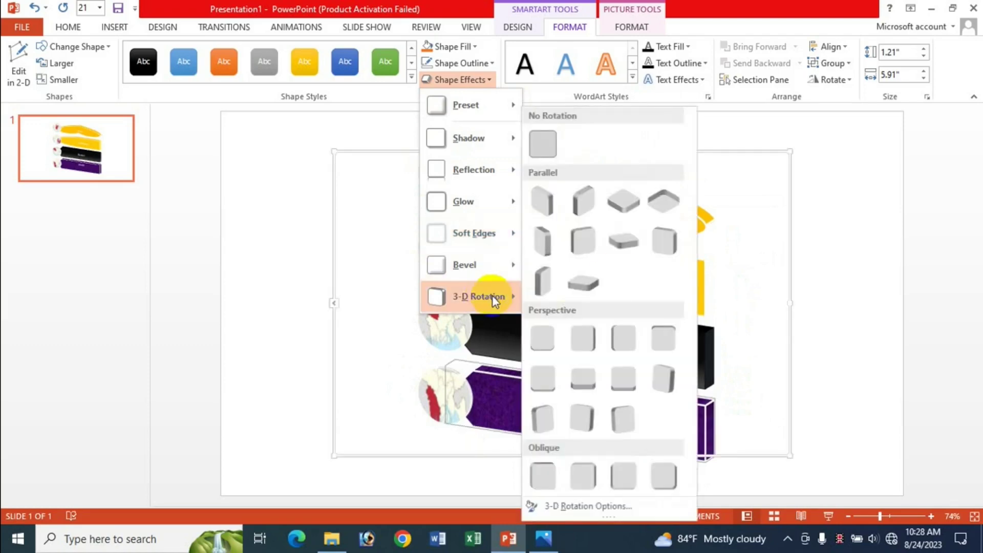
click(620, 203)
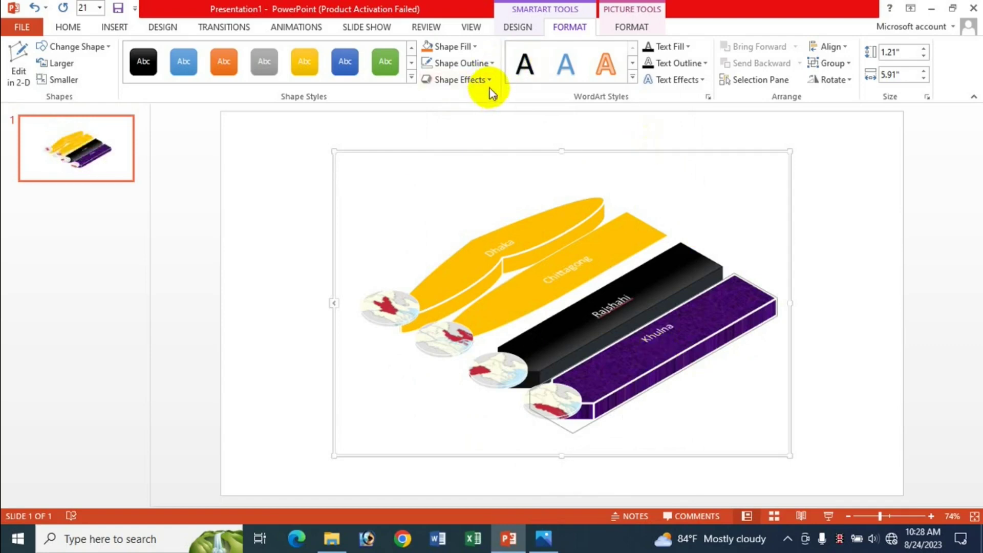
click(602, 295)
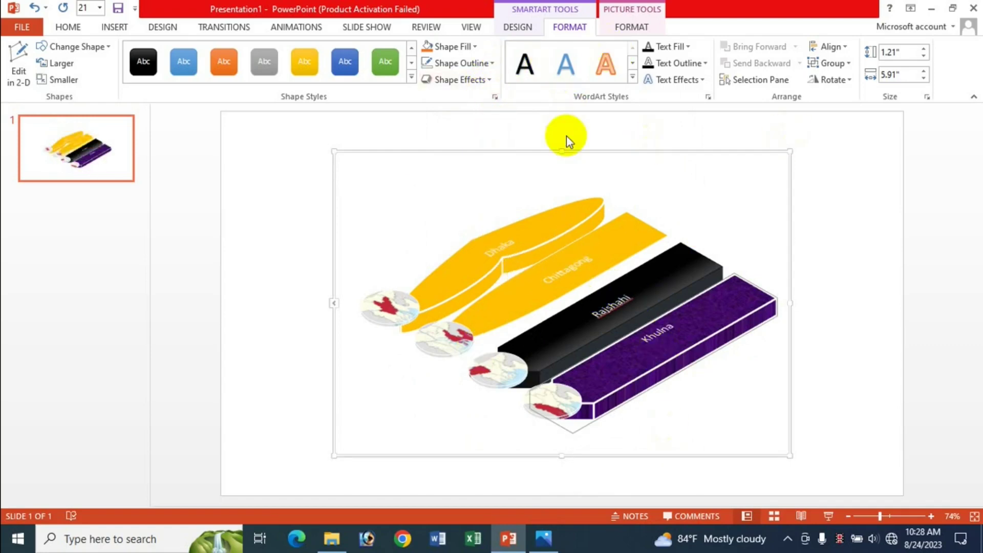
click(603, 327)
Step: Select the Khulna label and apply an outlined WordArt style to it
click(566, 260)
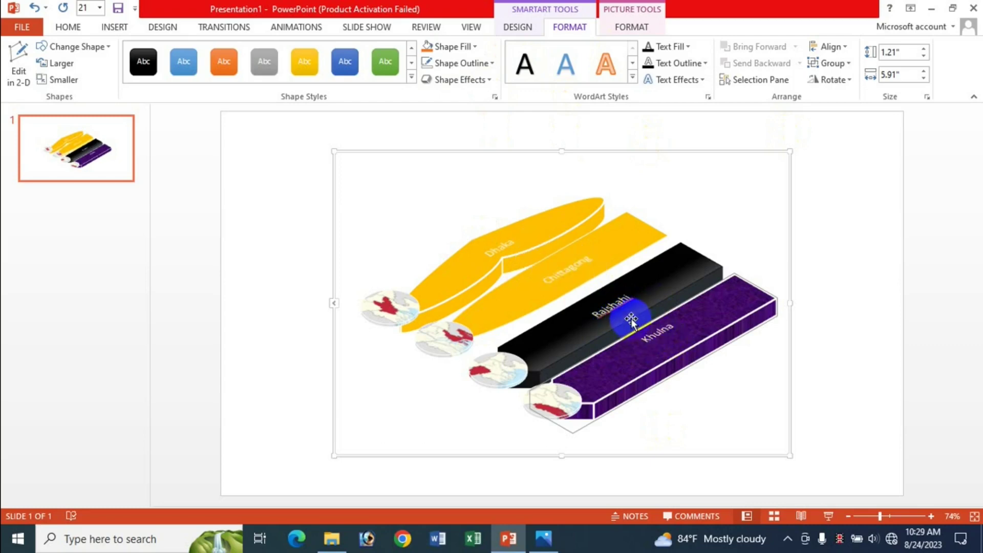
click(509, 255)
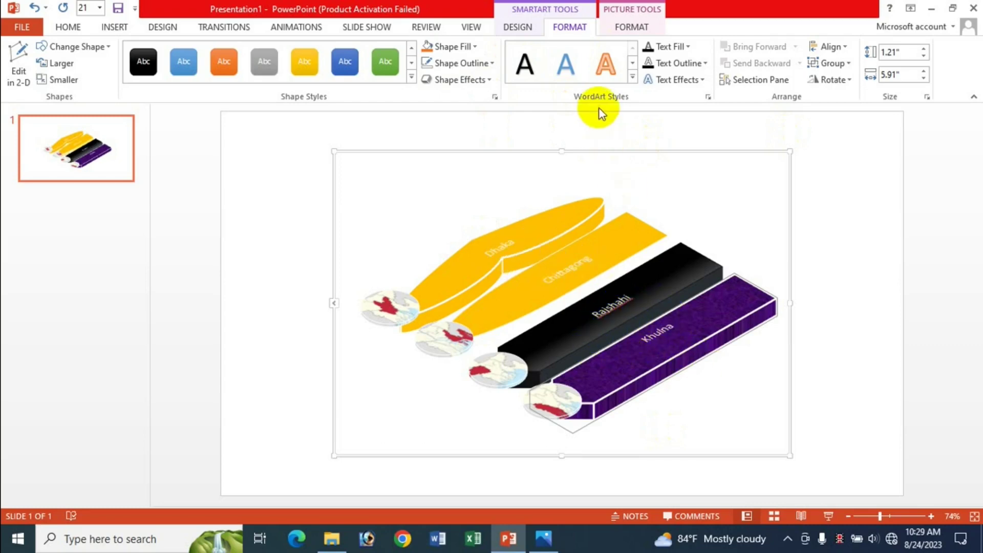
click(632, 77)
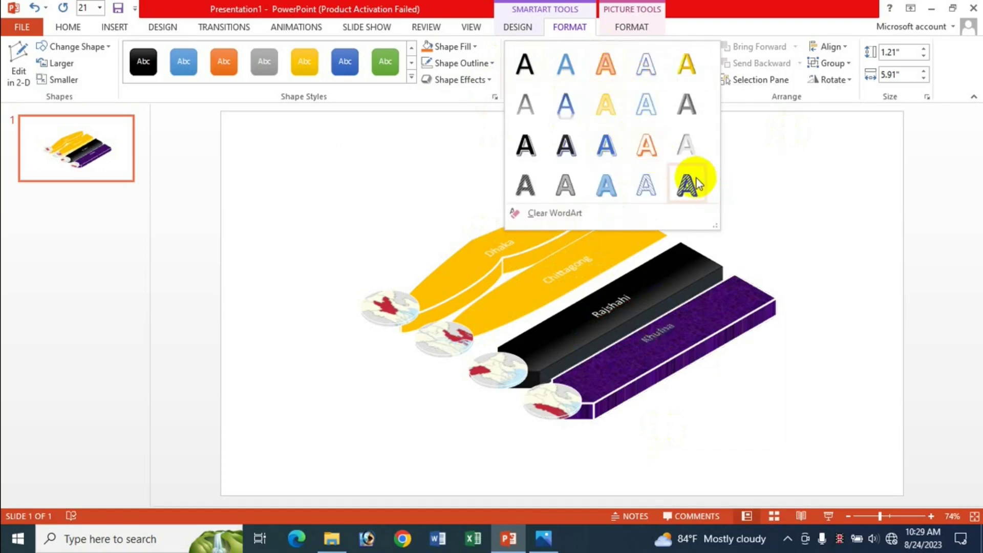
click(649, 135)
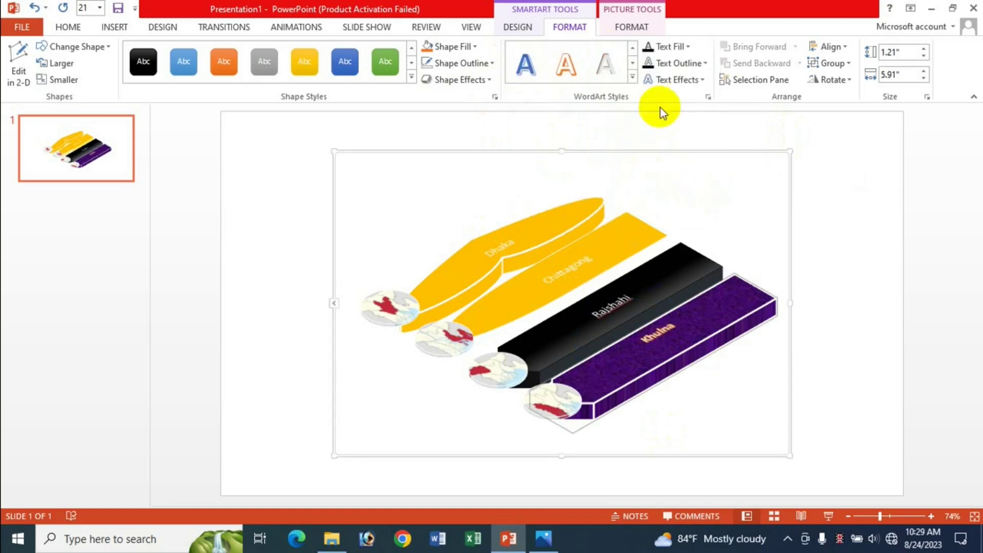
Step: Fill the Khulna text with the drawing-book photo from a file
click(688, 47)
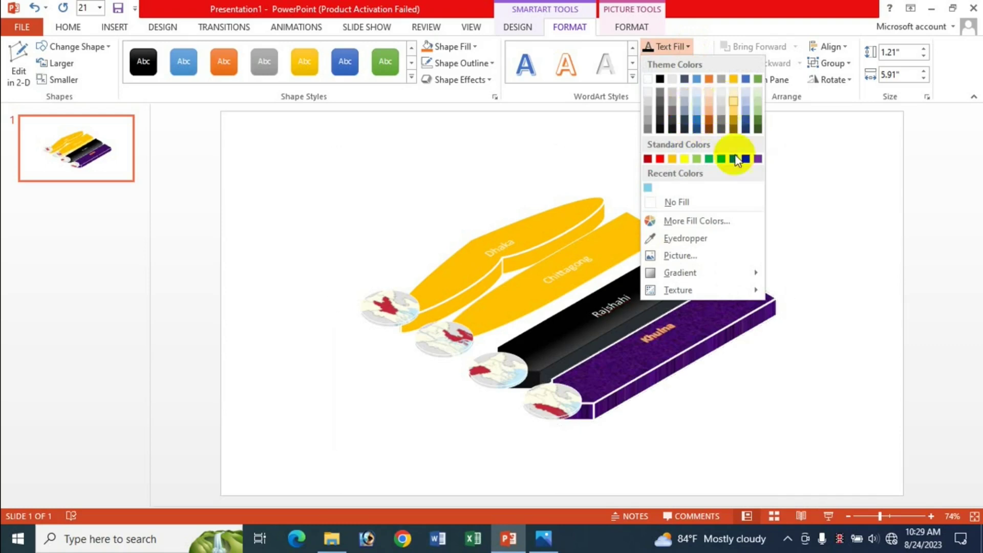
click(695, 262)
click(366, 331)
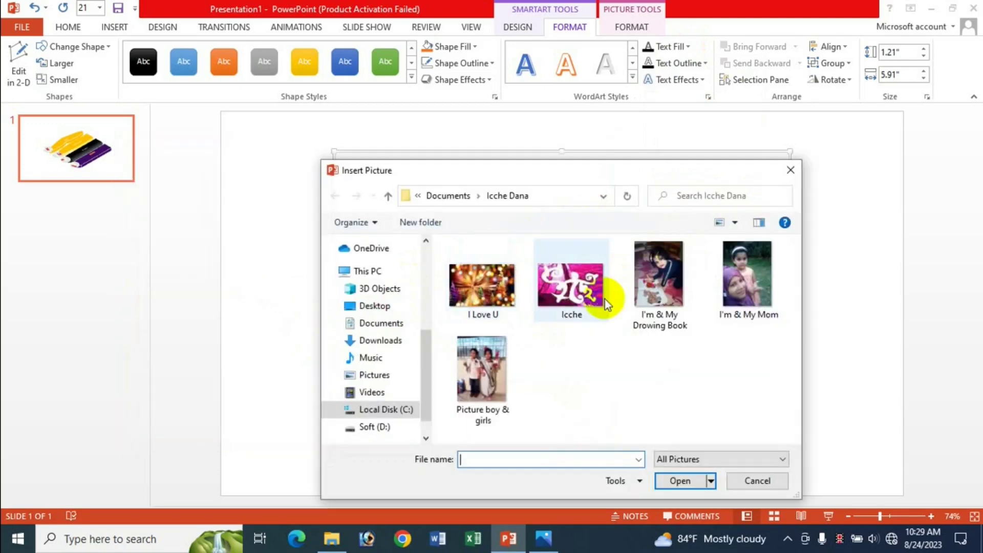
double_click(654, 266)
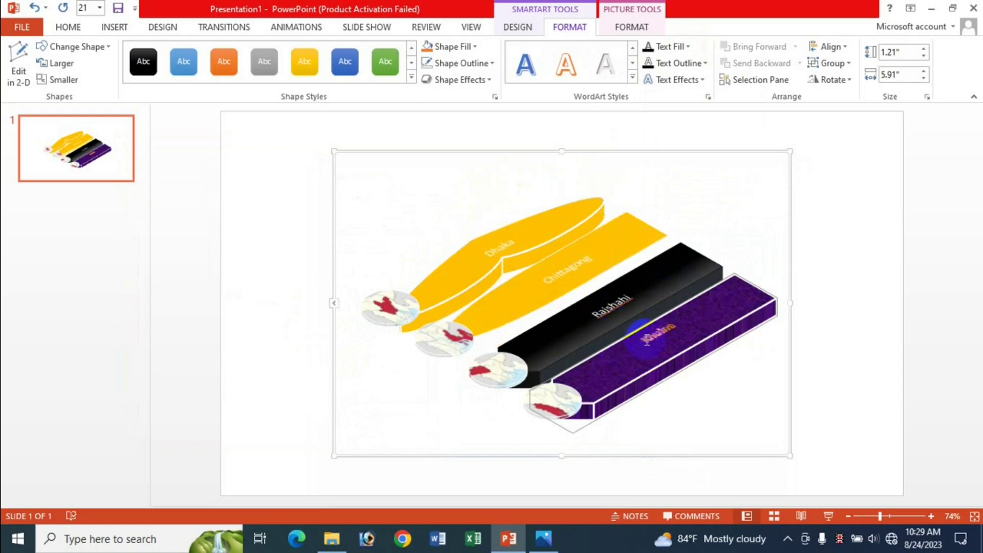
Step: Try a dark wood texture on the Khulna text, then set its fill to No Fill
click(692, 46)
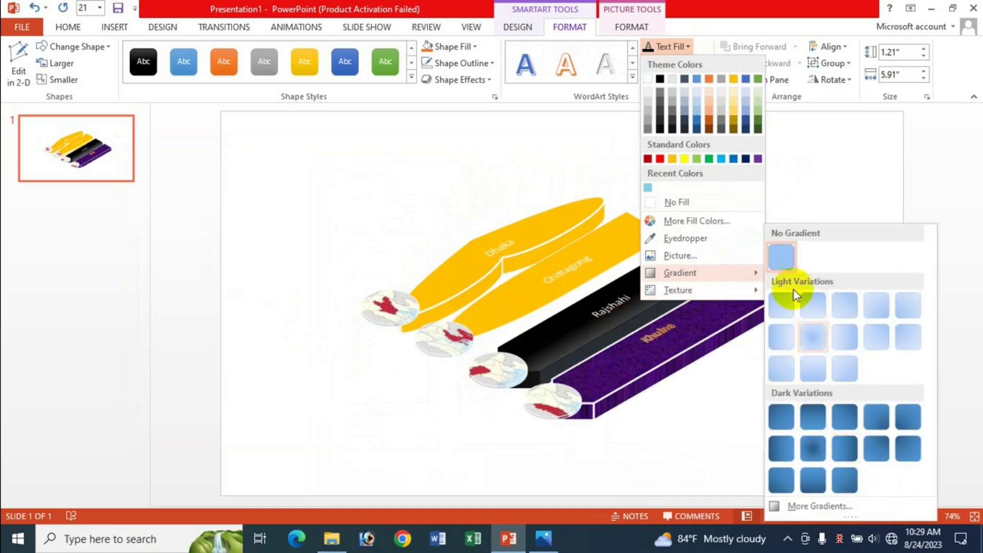
mouse_move(677, 289)
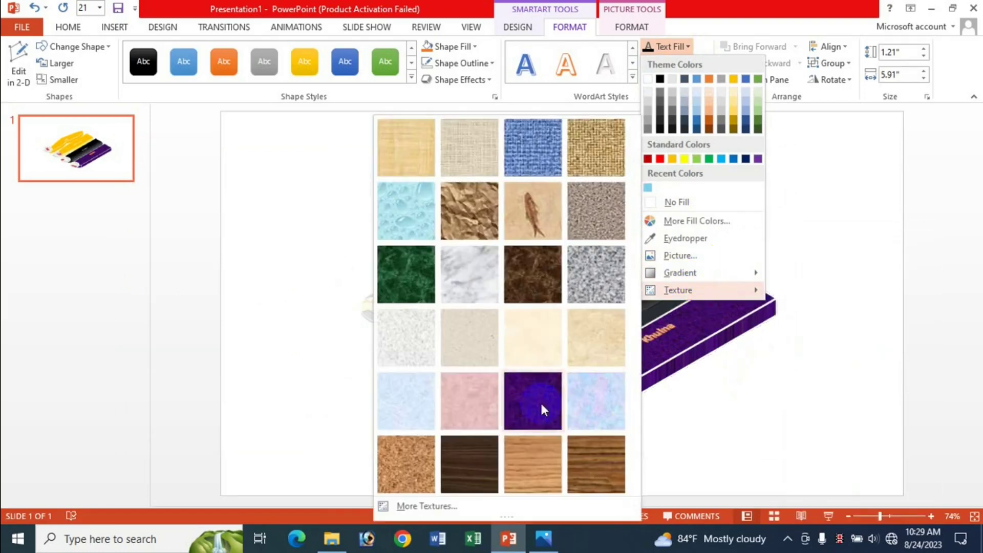
click(475, 454)
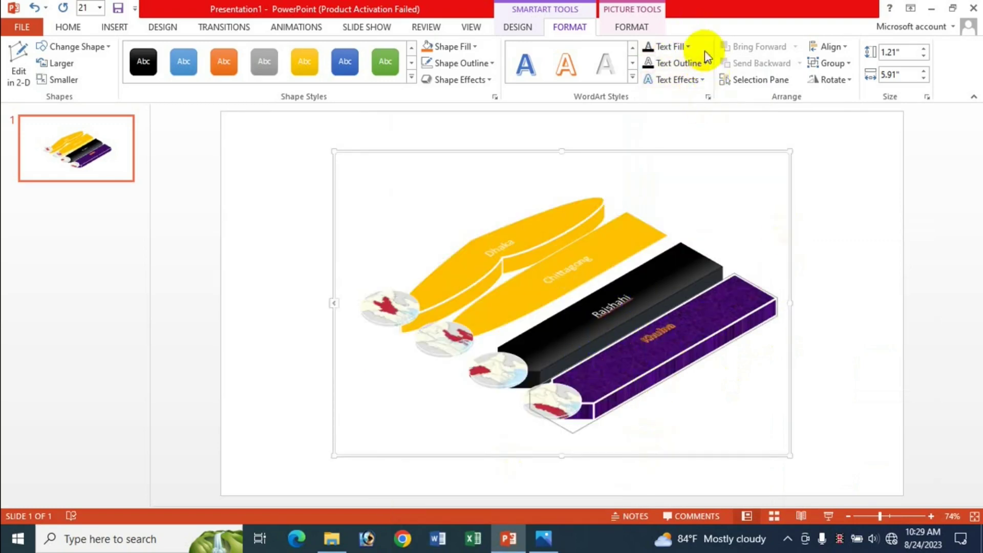
click(690, 47)
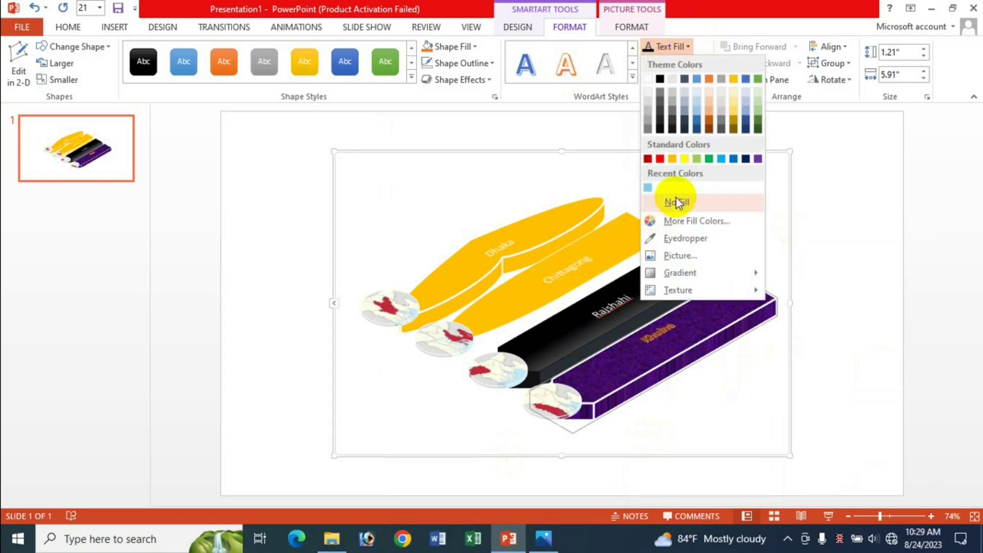
click(677, 203)
click(654, 371)
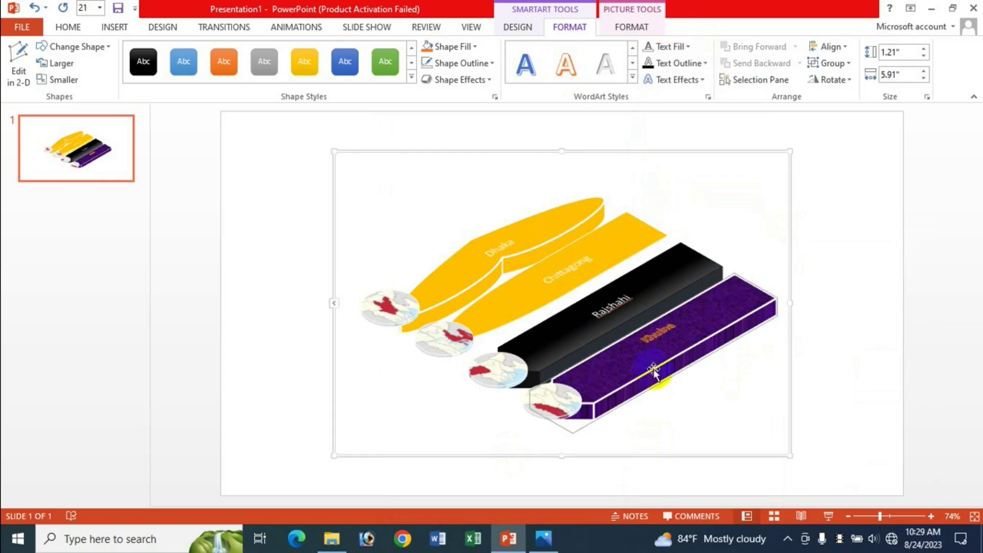
click(705, 64)
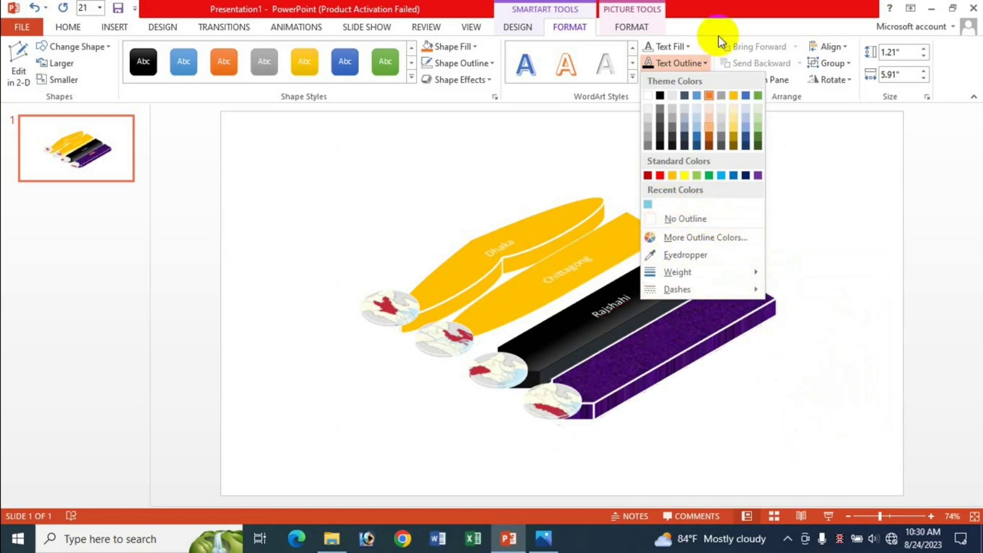
Step: Give the Khulna label an orange text outline, previewing Transform warps without applying any
click(670, 65)
click(706, 78)
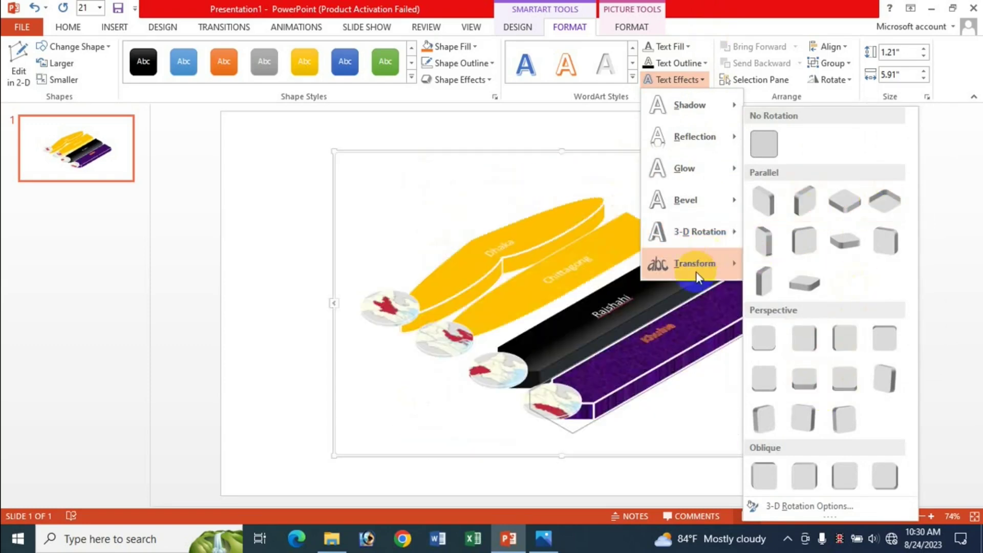
mouse_move(691, 263)
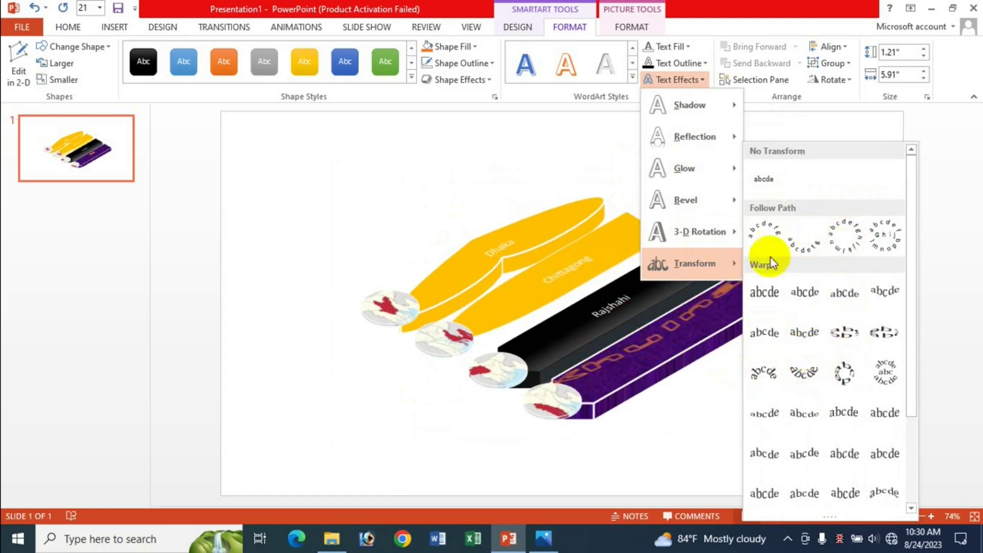
click(717, 11)
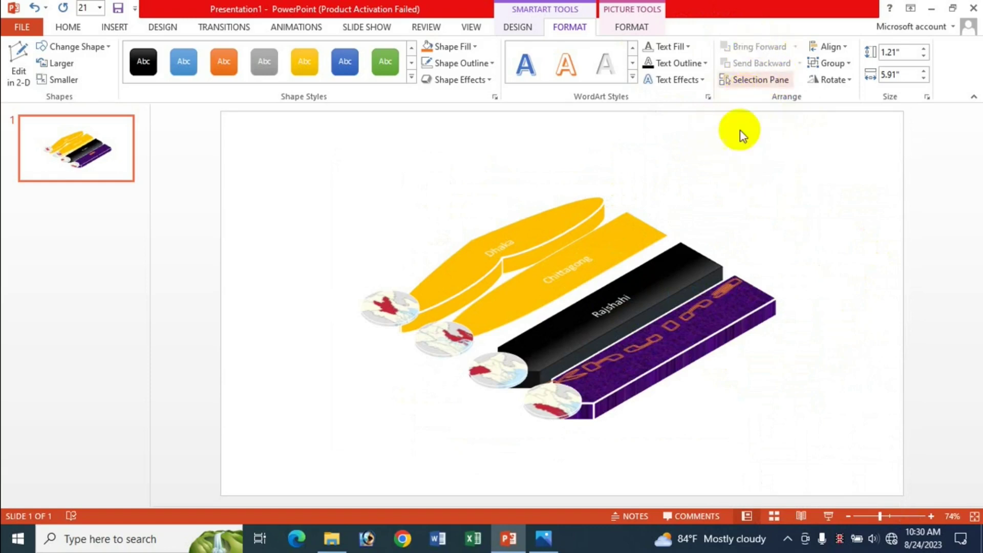
click(568, 308)
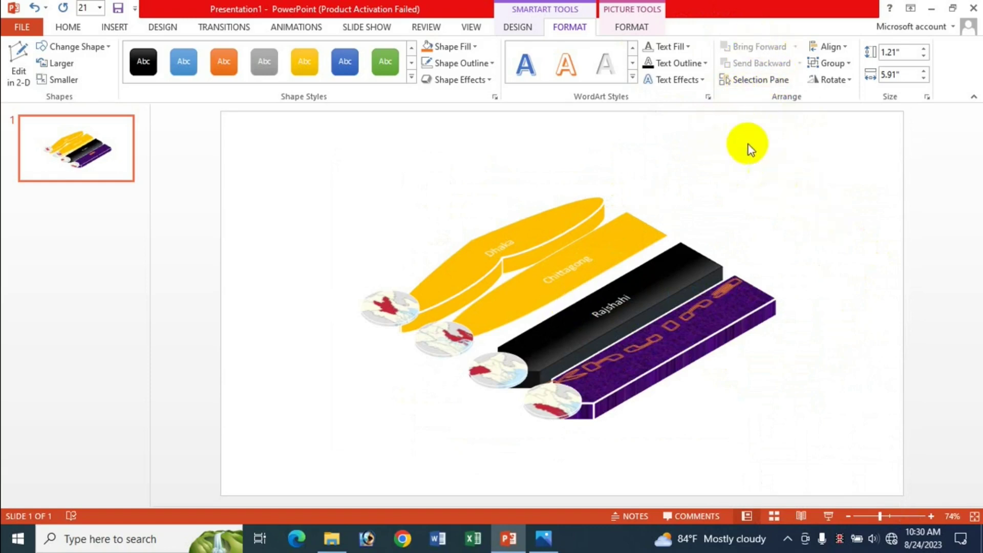
click(400, 296)
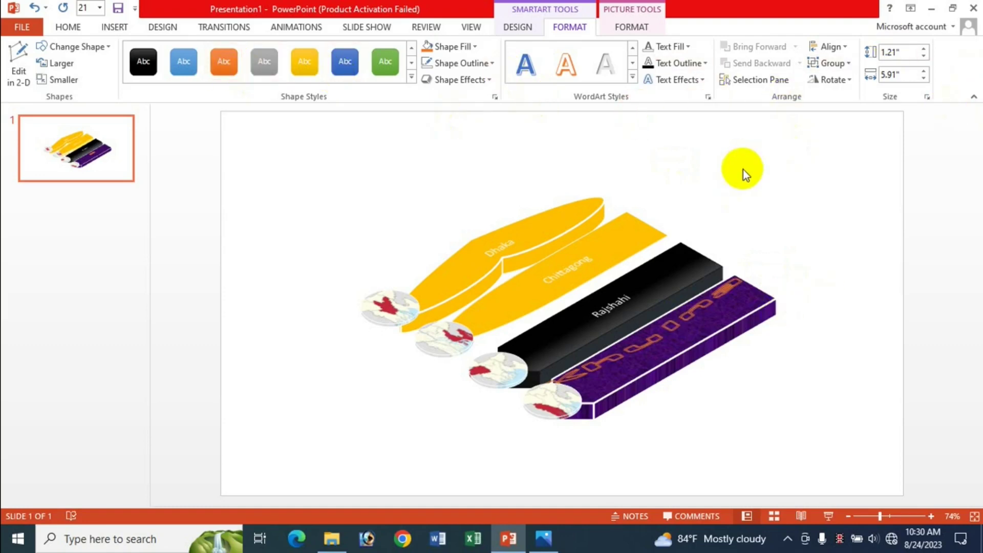
click(711, 260)
click(619, 310)
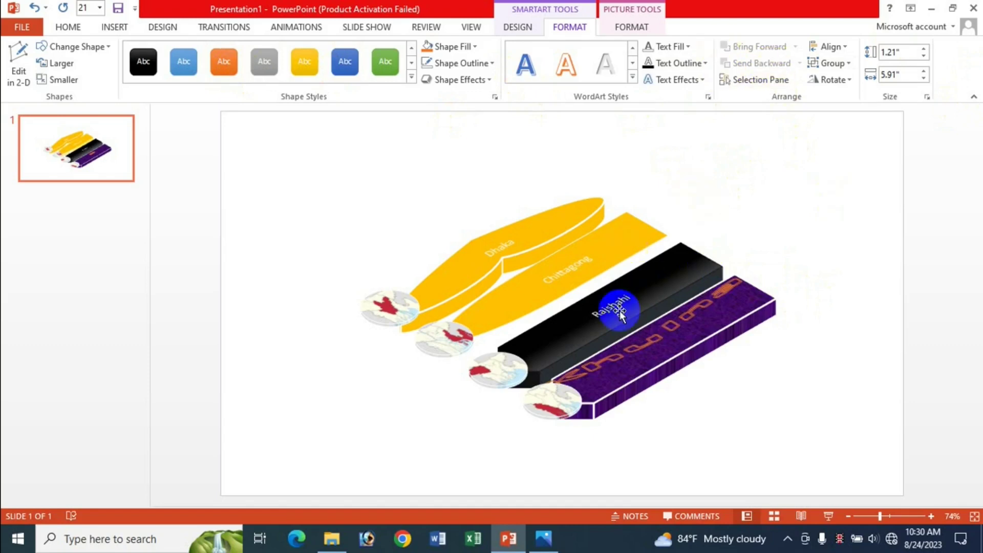
click(755, 79)
click(865, 171)
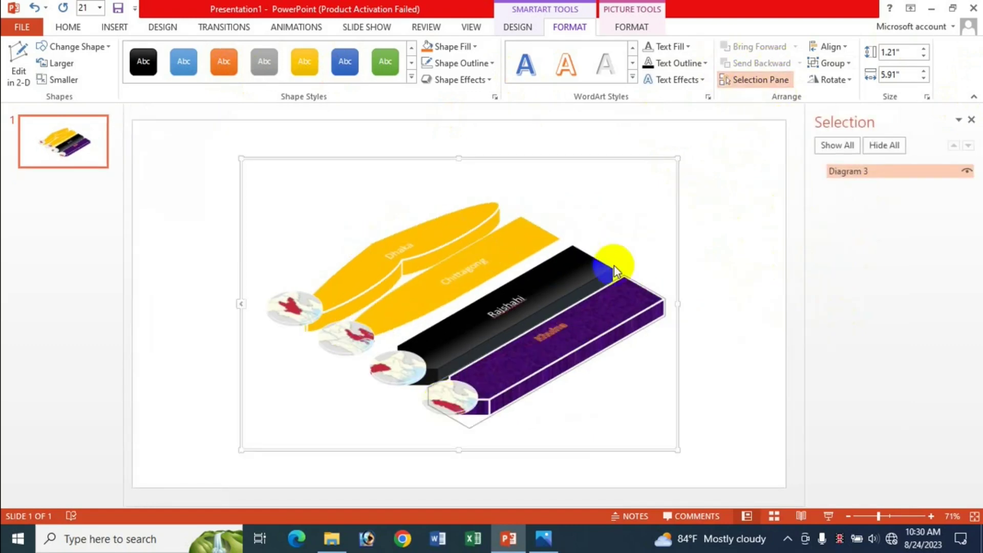
click(893, 149)
click(841, 146)
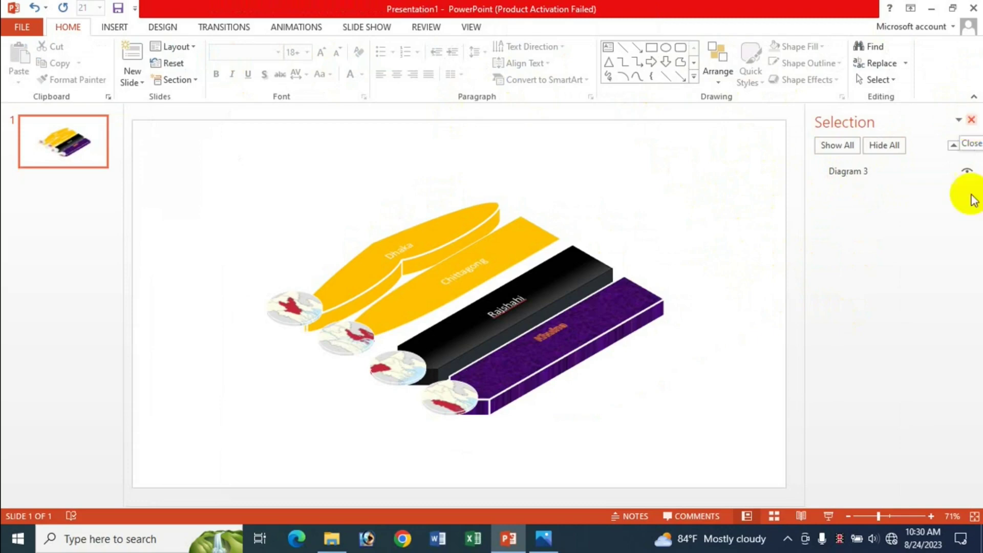
click(966, 172)
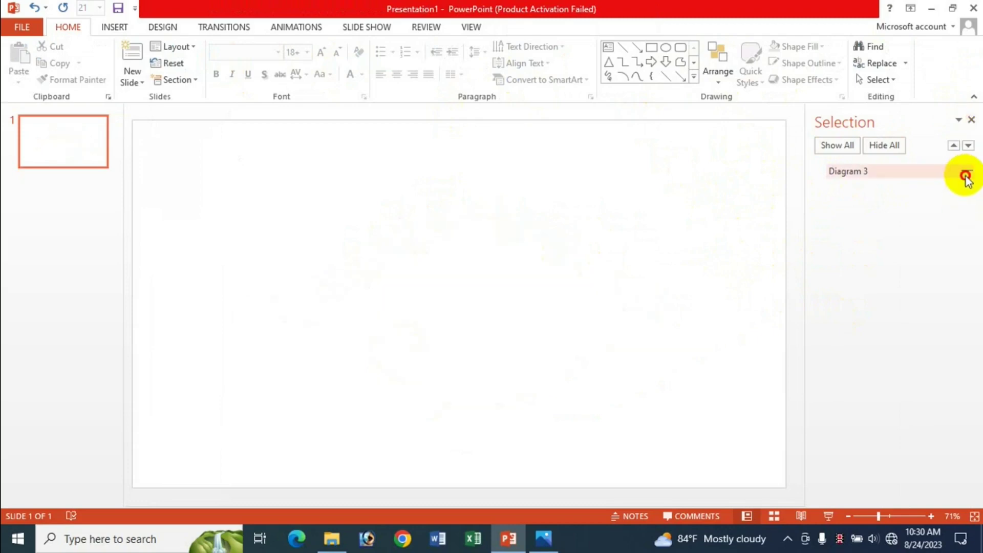
click(966, 175)
click(971, 119)
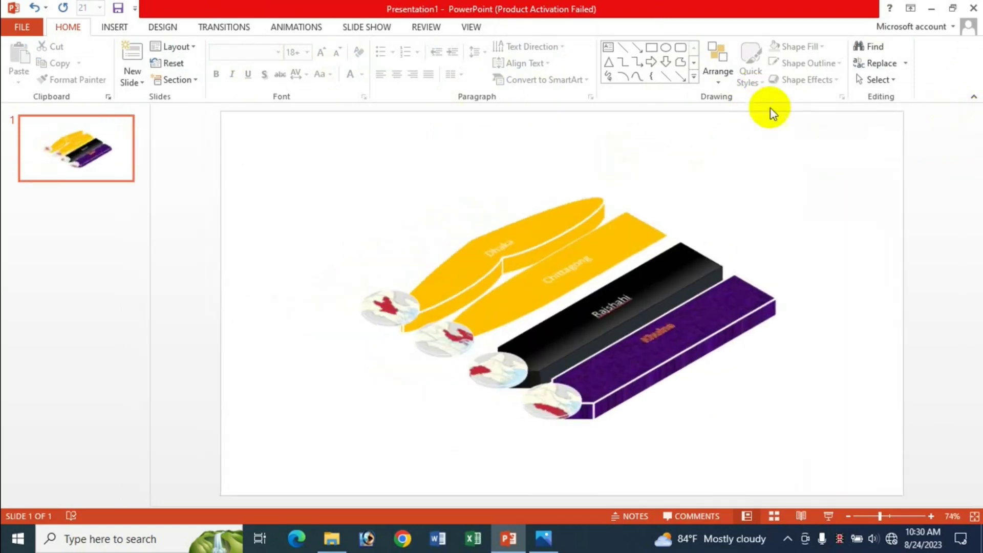
click(560, 286)
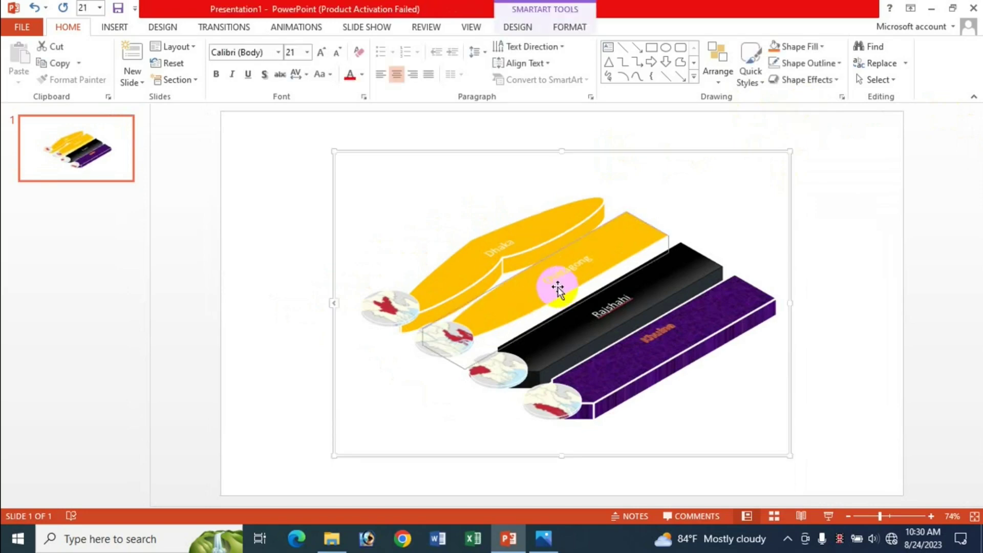
click(578, 31)
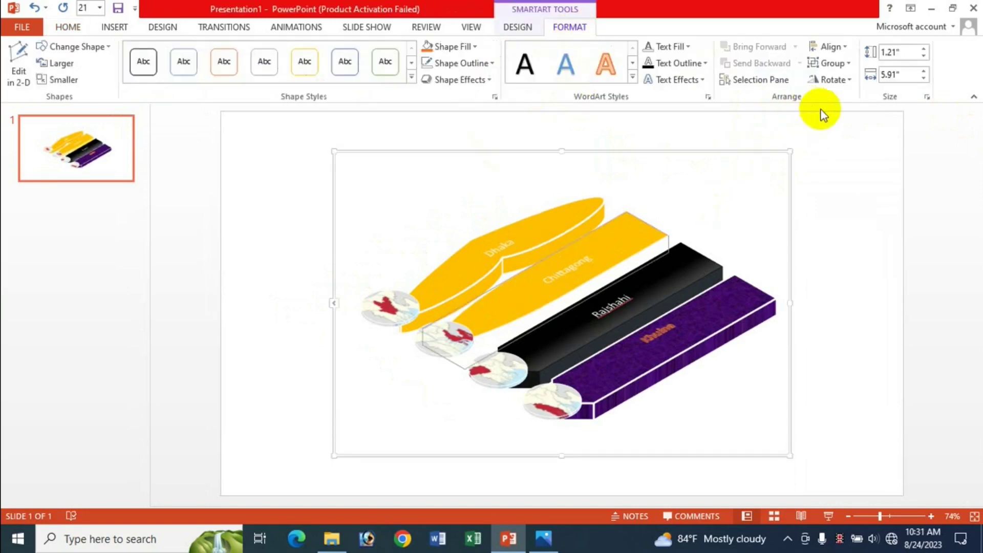
click(844, 47)
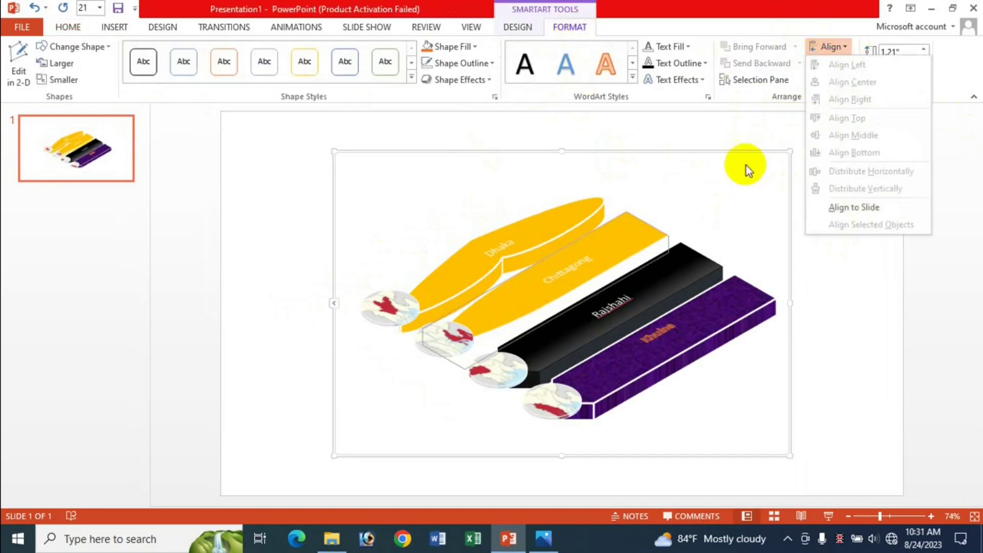
key(Escape)
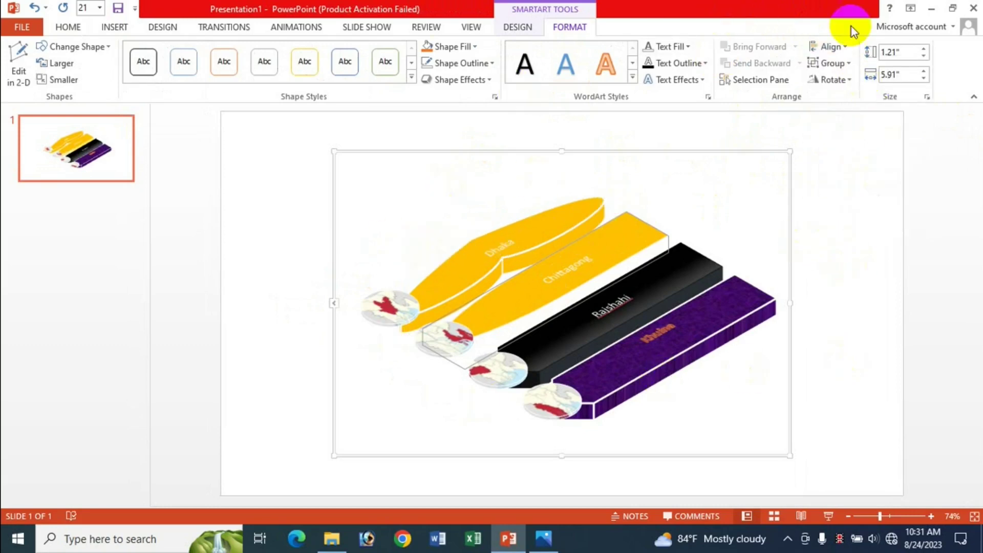
click(830, 81)
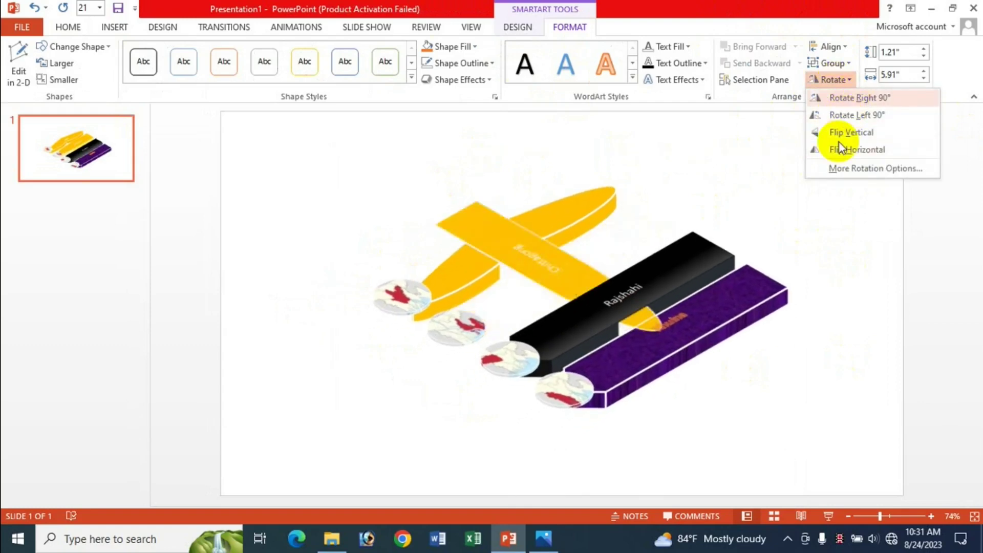
click(805, 5)
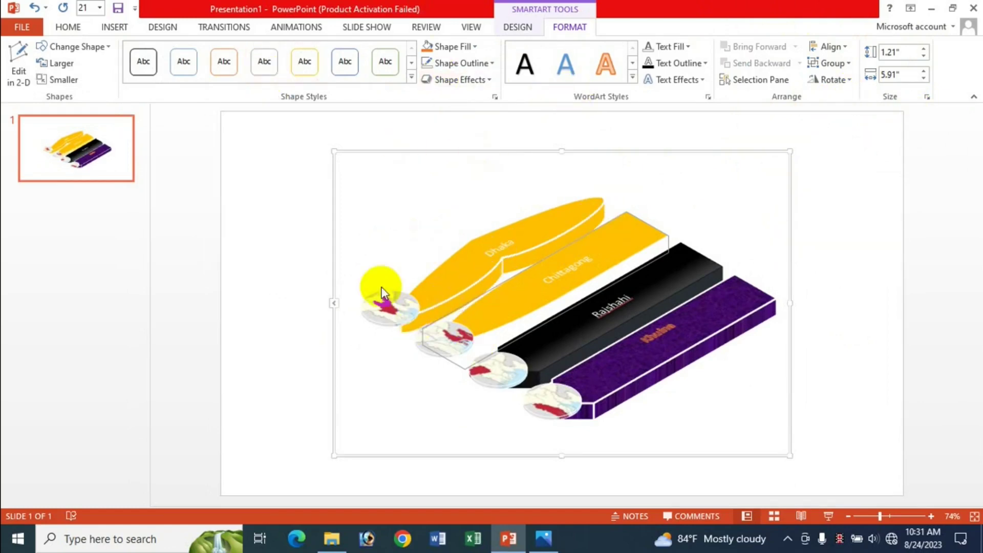
click(390, 309)
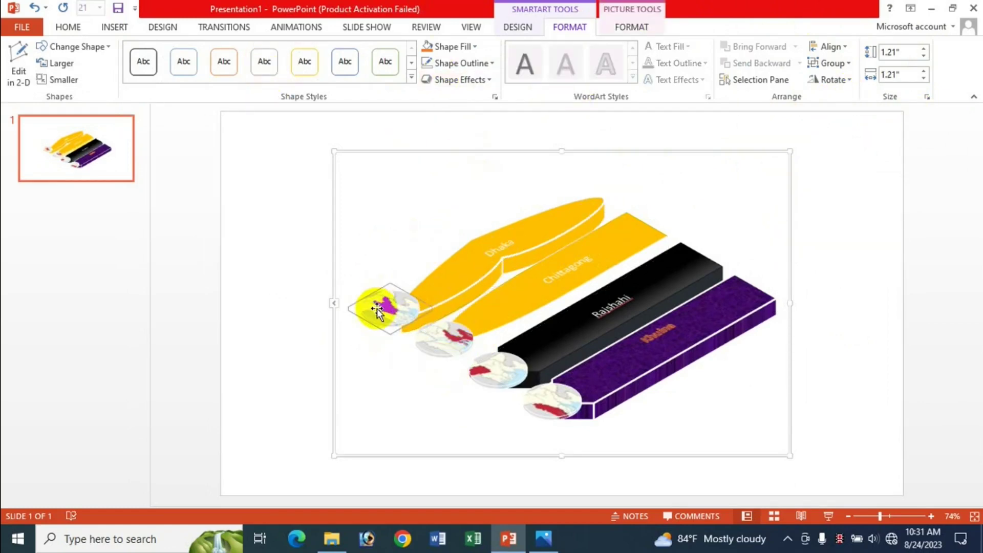
click(631, 27)
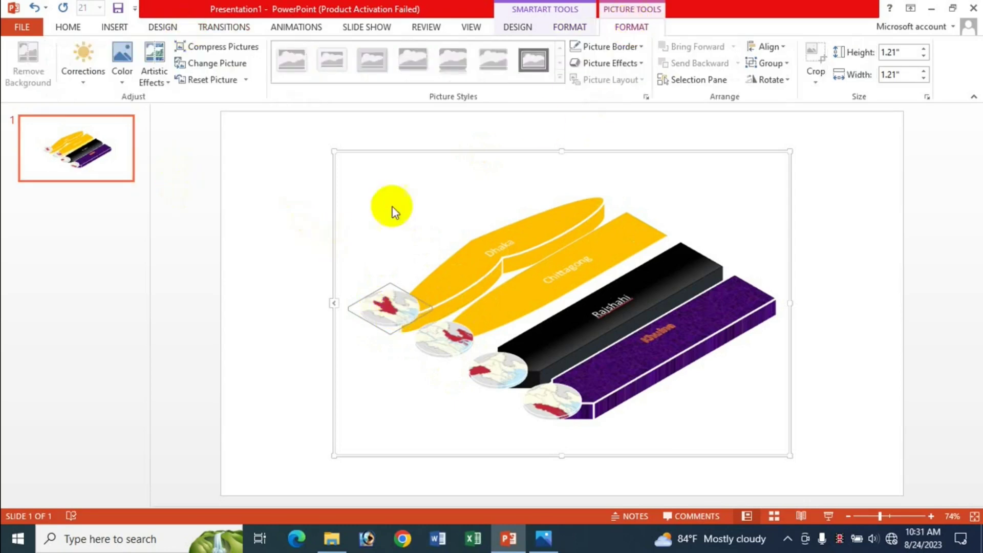
click(86, 82)
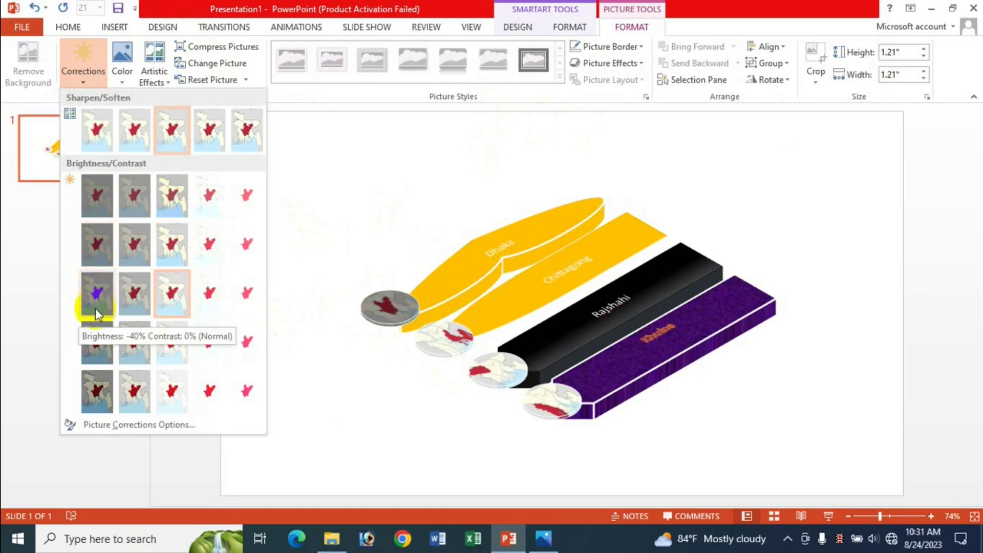
click(121, 77)
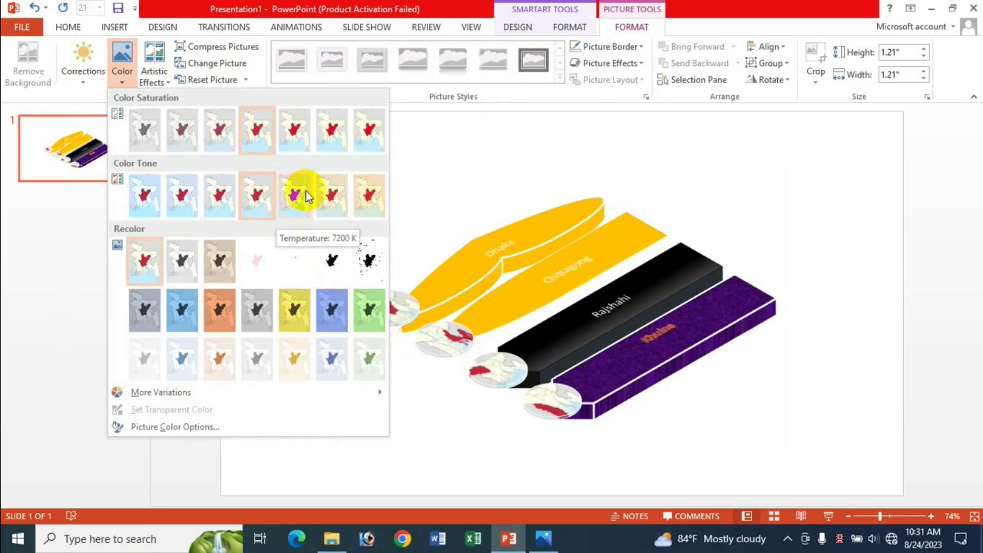
click(170, 63)
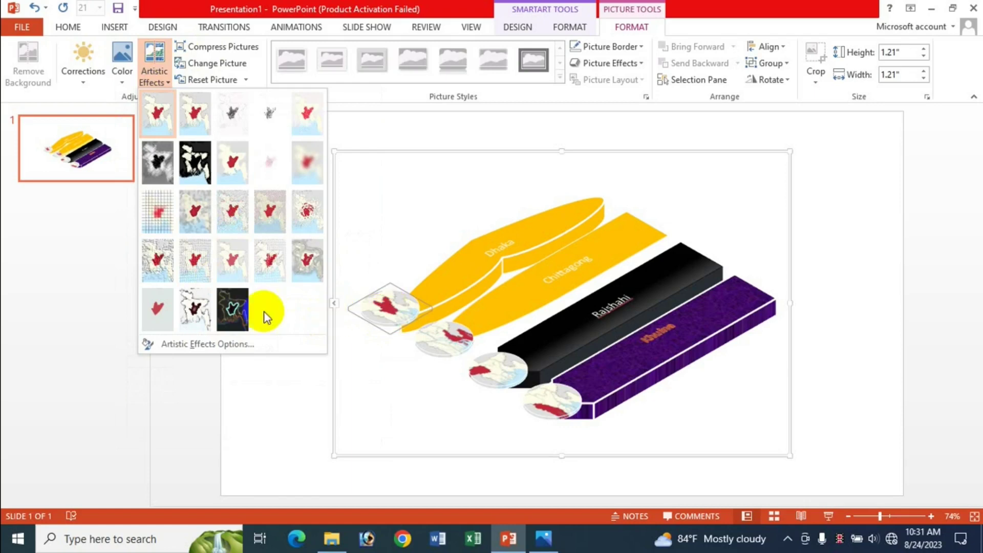
click(316, 6)
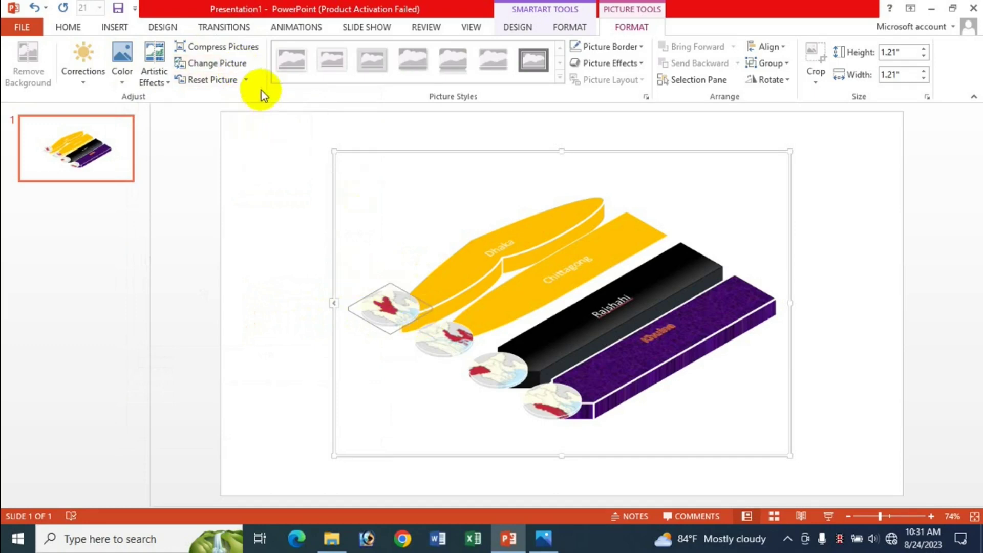
Step: Replace the Dhaka circle's map with the drawing-book photo from a file
click(227, 63)
click(365, 332)
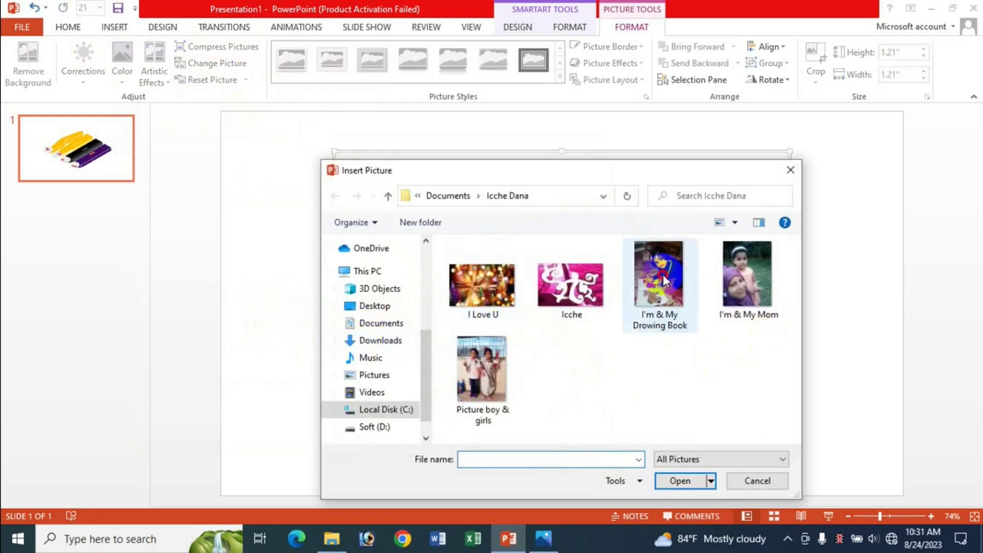
double_click(658, 277)
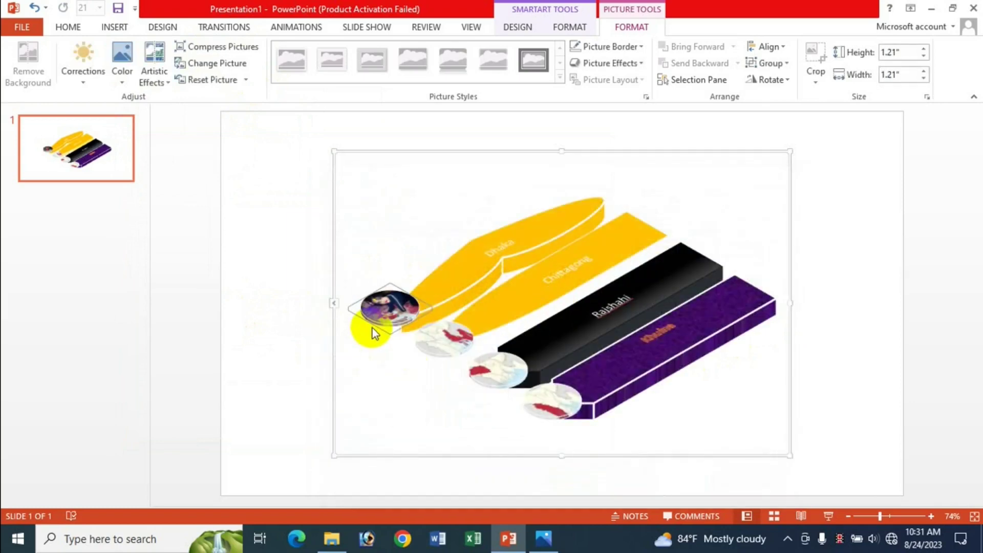
key(ctrl+z)
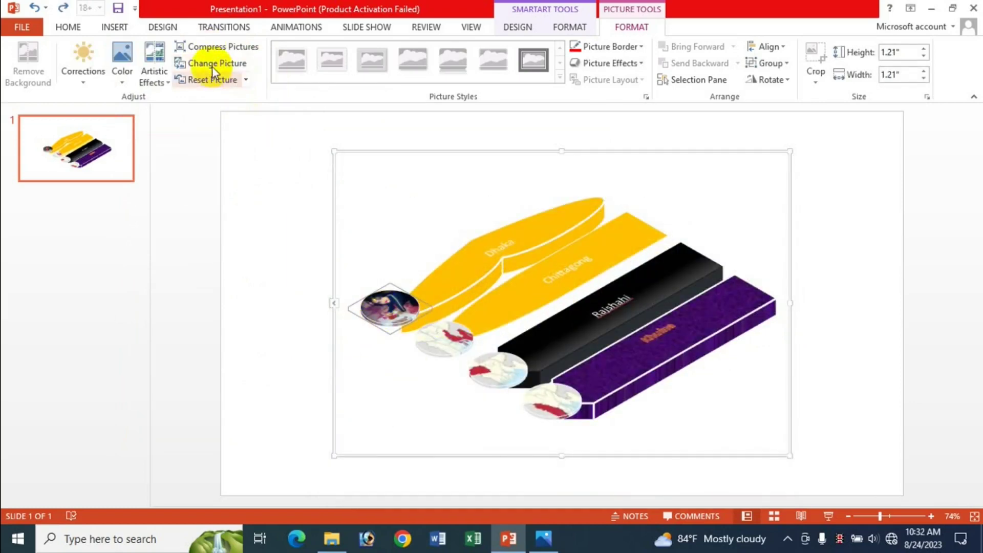
Step: Apply Reset Picture & Size to the new photo, then deselect it
click(247, 80)
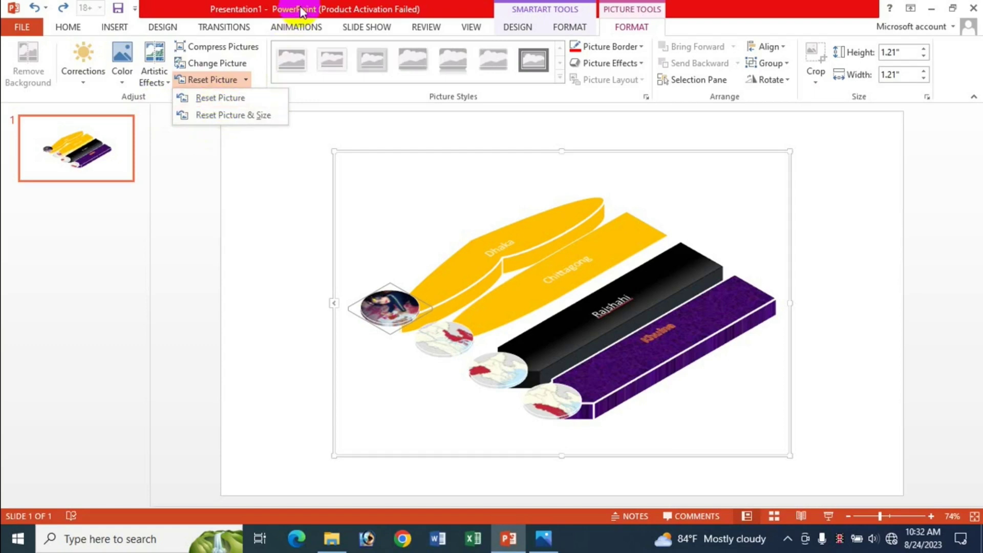
click(214, 120)
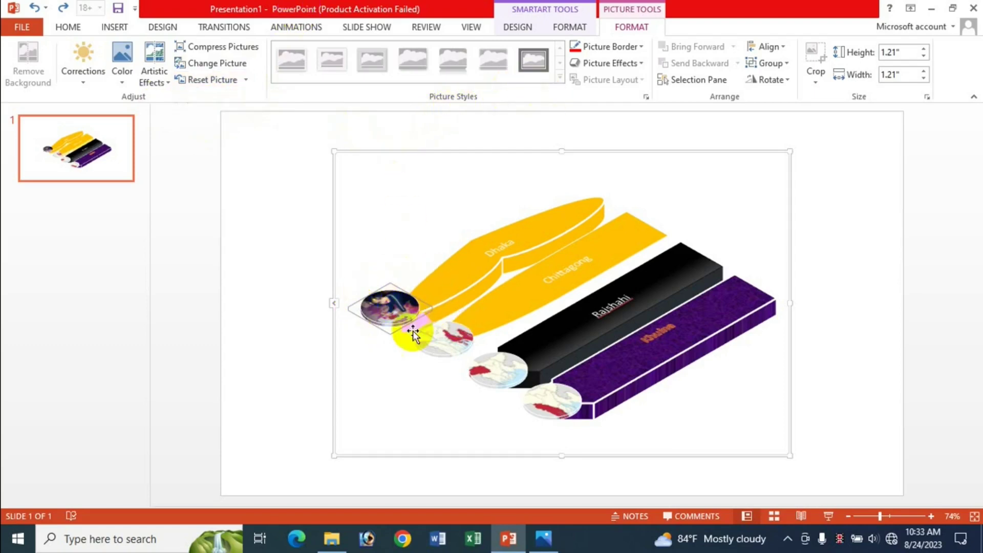
click(242, 80)
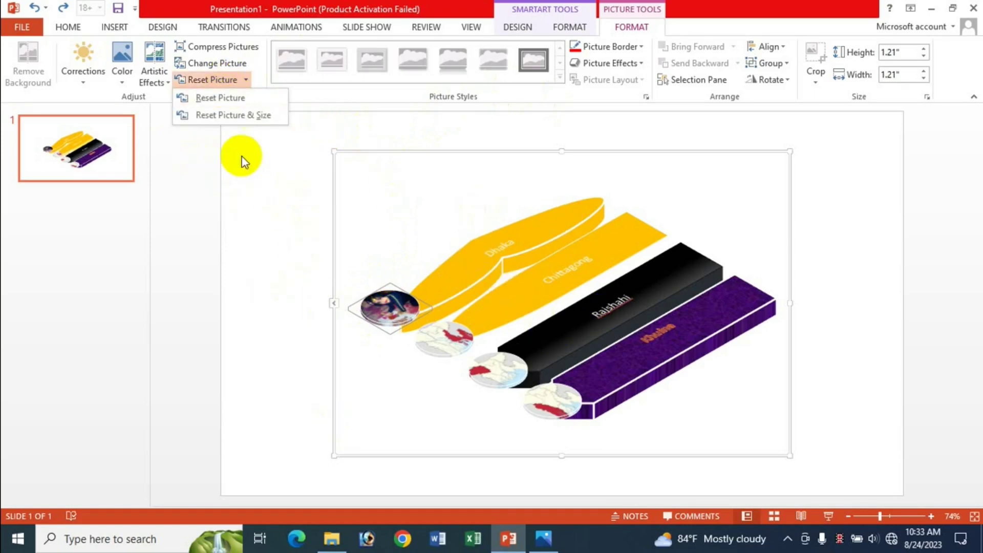
click(384, 7)
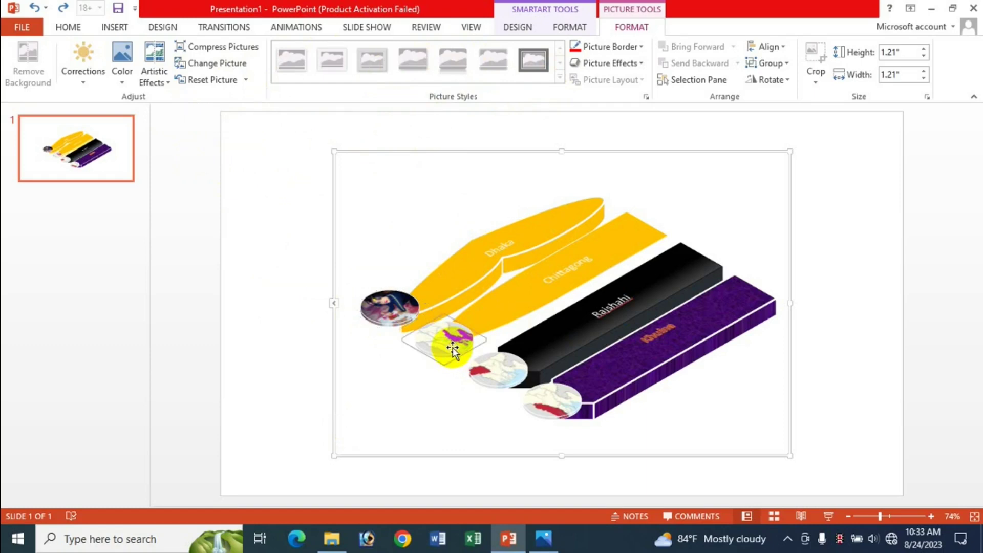
click(466, 106)
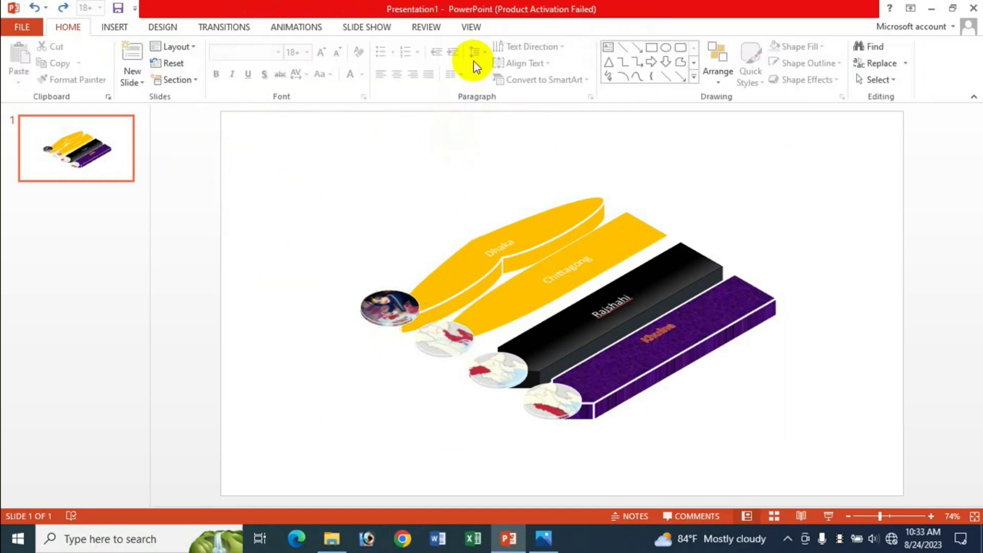
click(439, 331)
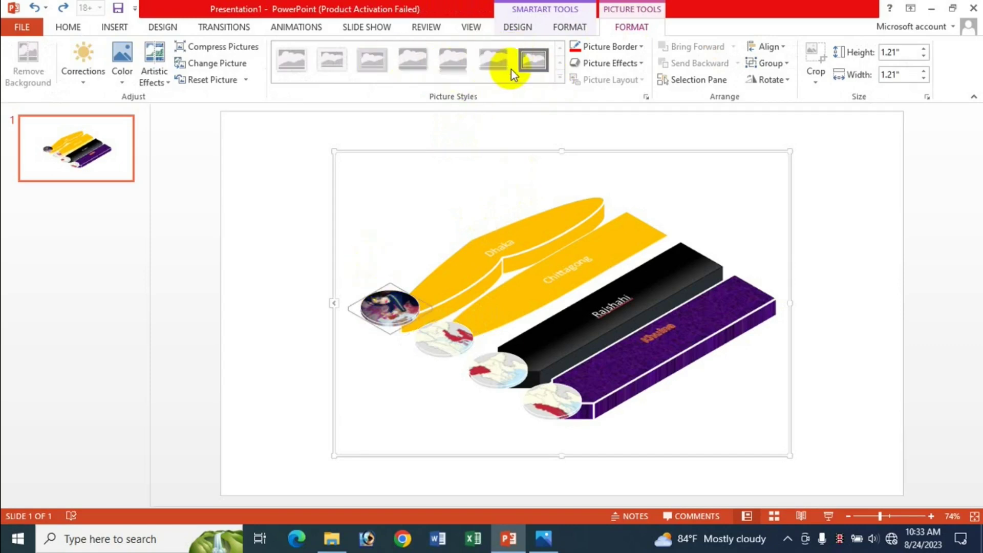
click(640, 47)
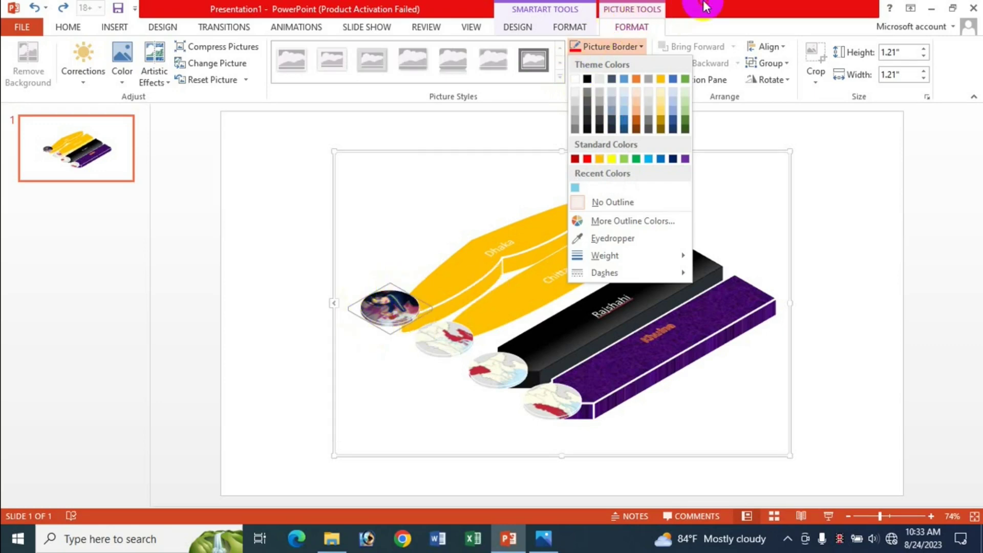
click(641, 66)
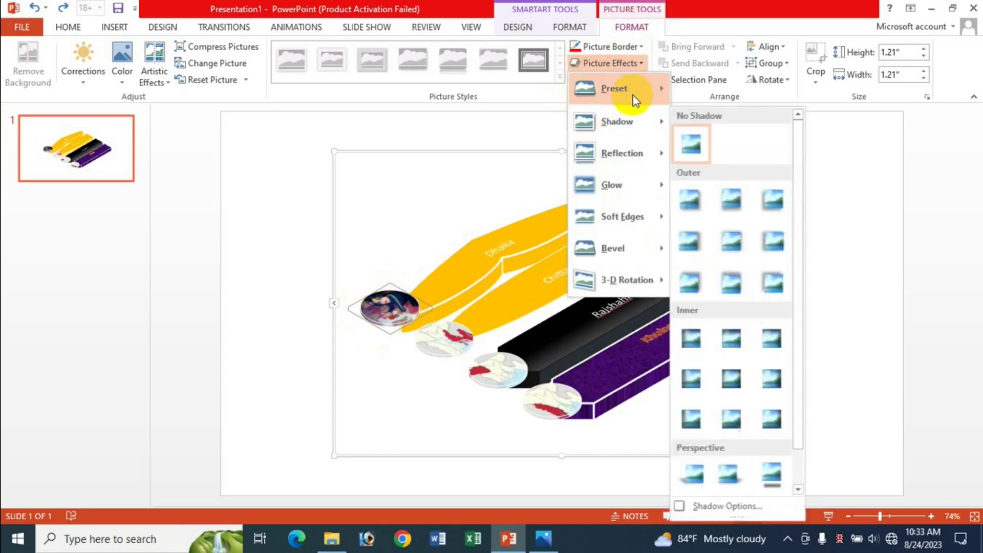
mouse_move(611, 185)
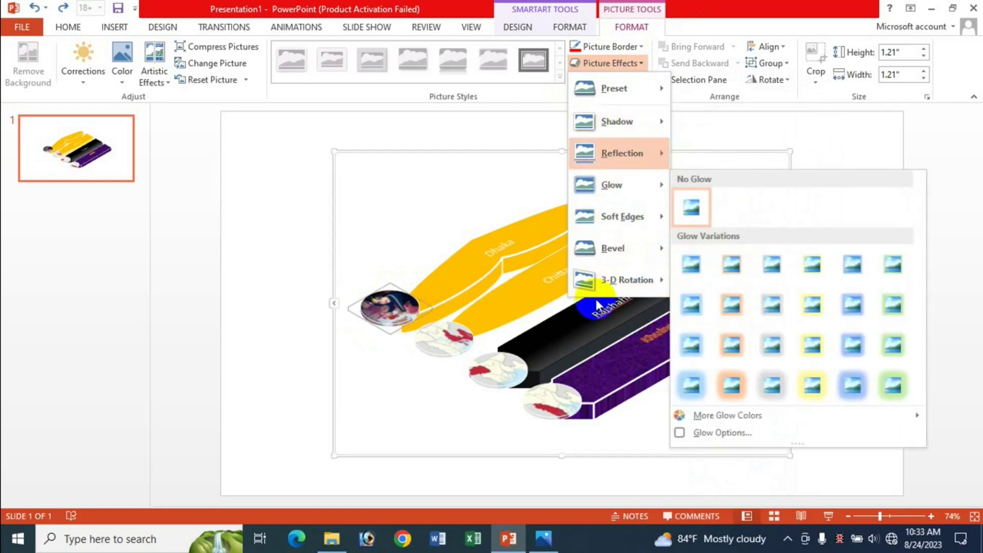
click(703, 123)
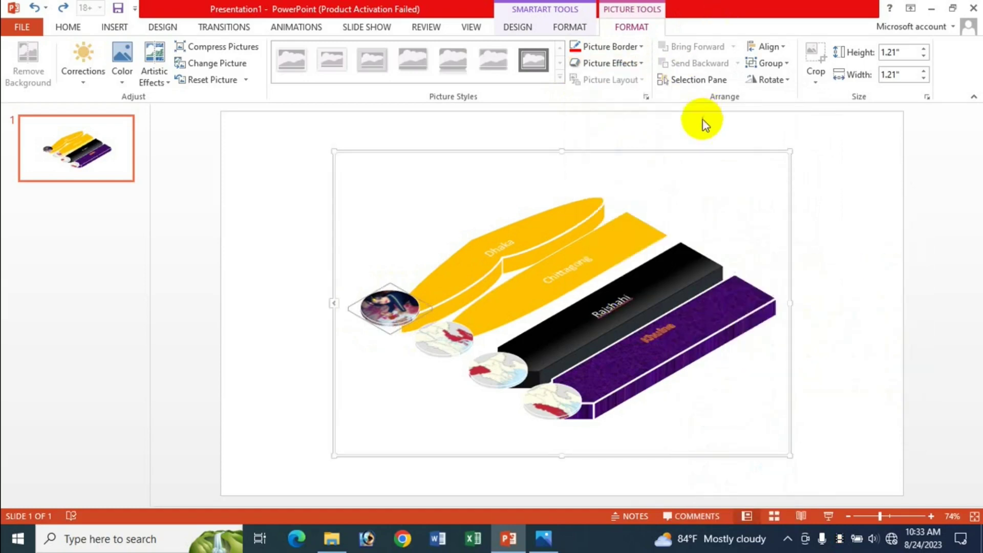
click(692, 82)
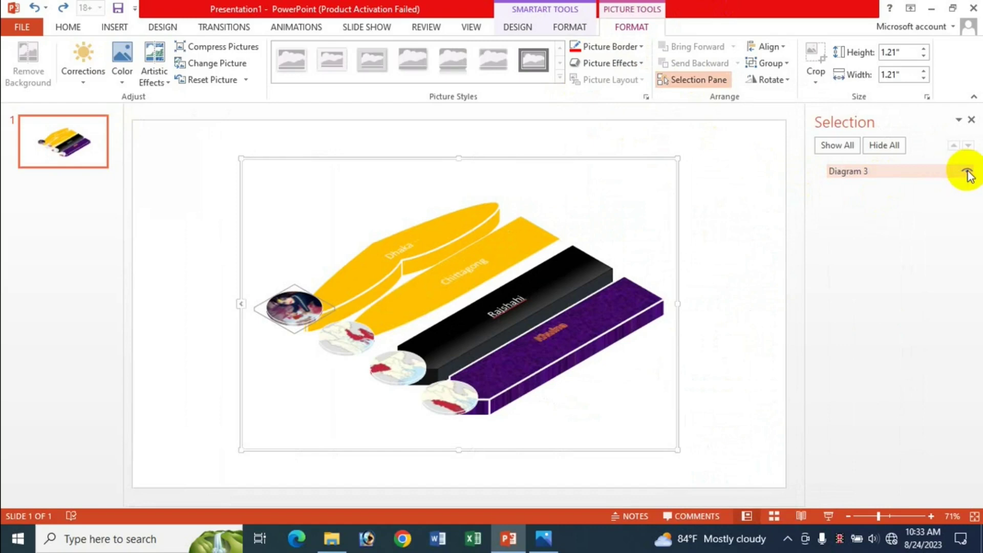
click(967, 172)
click(967, 172)
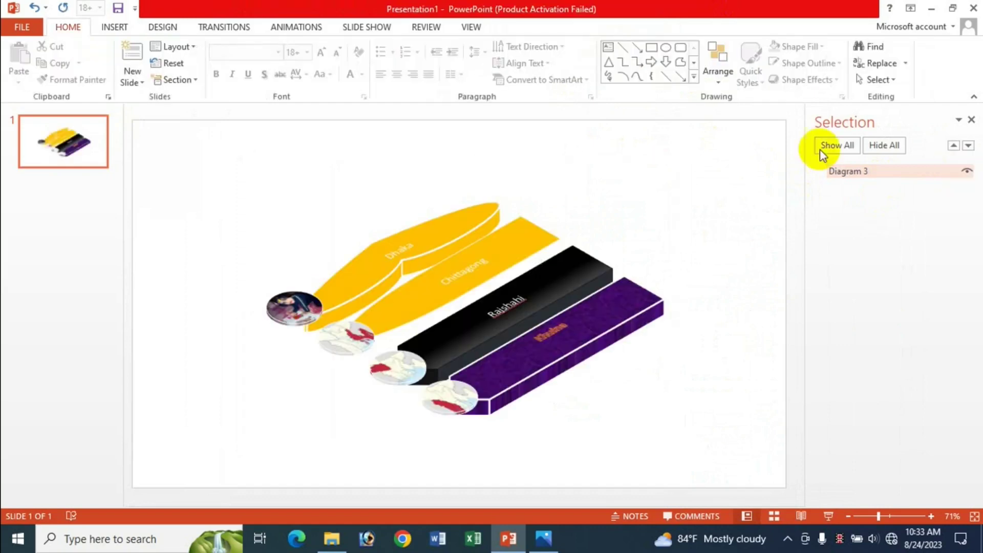
click(886, 149)
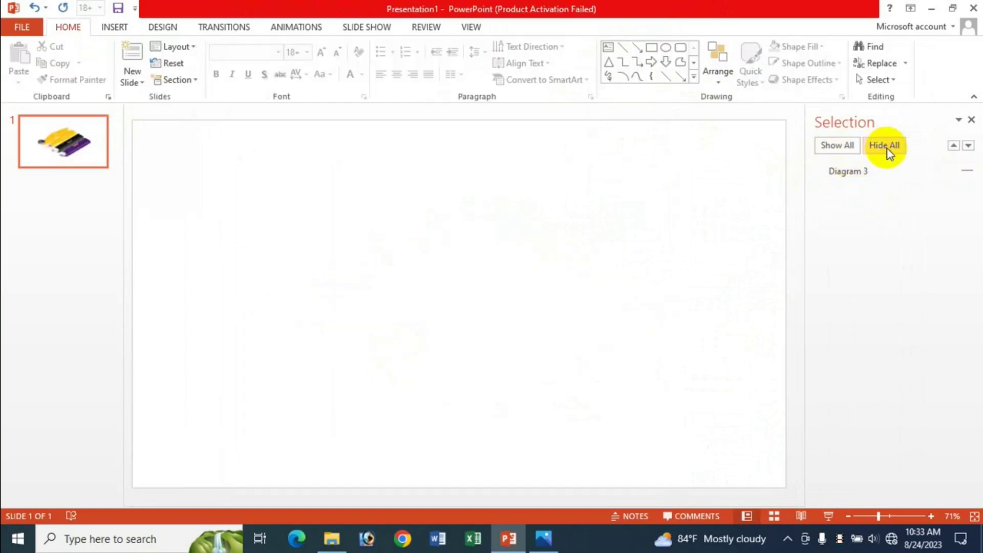
click(844, 146)
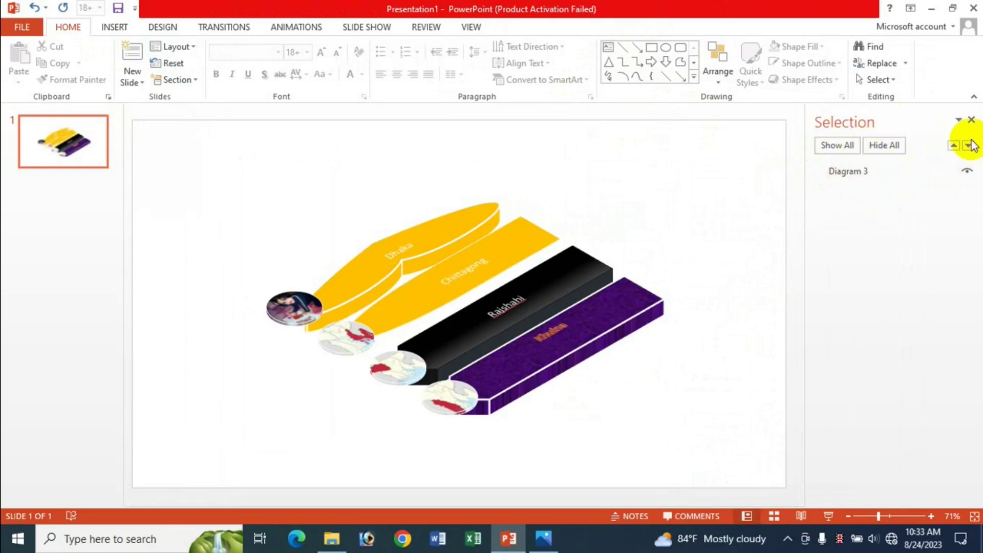
click(971, 120)
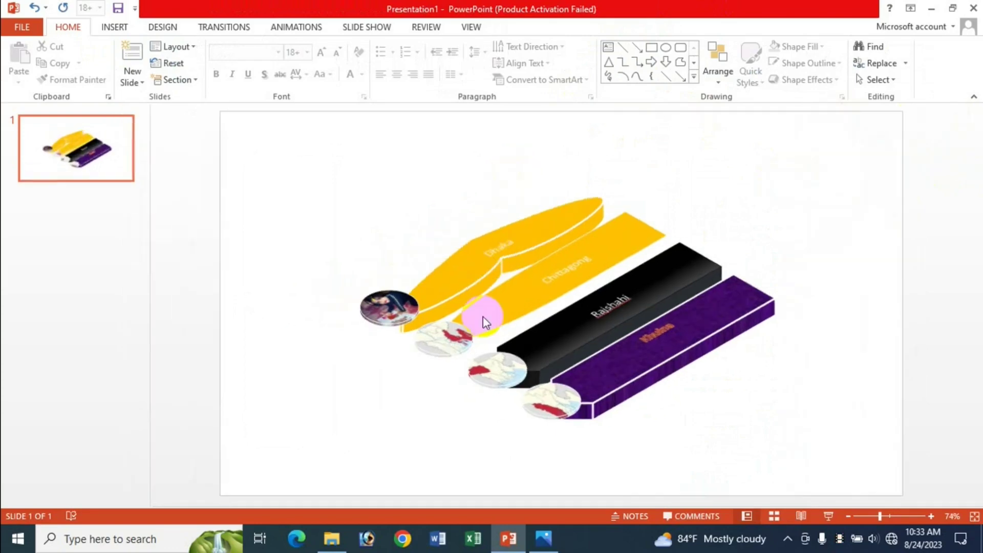
click(389, 307)
Step: Set the photo's alignment relative to the slide, leaving its rotation unchanged
click(629, 30)
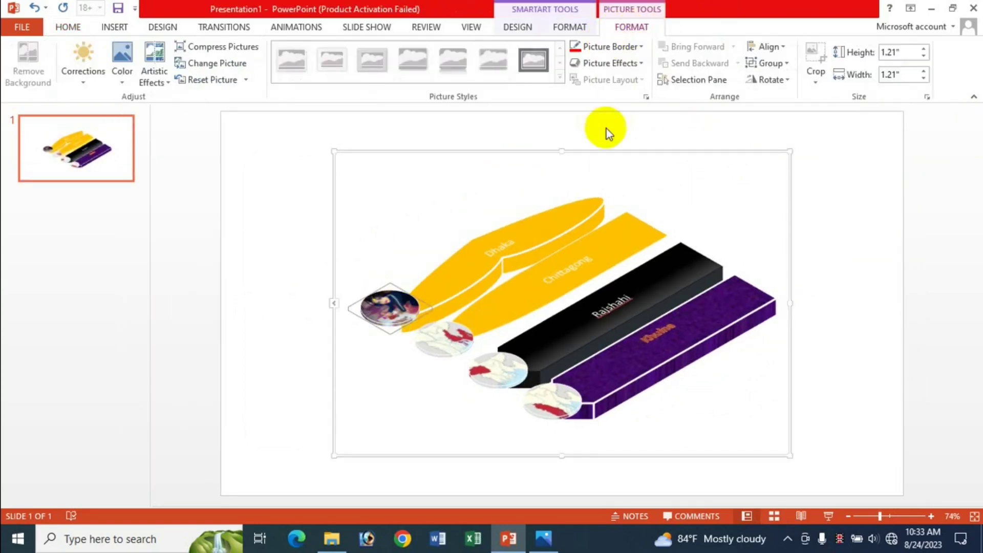
click(770, 47)
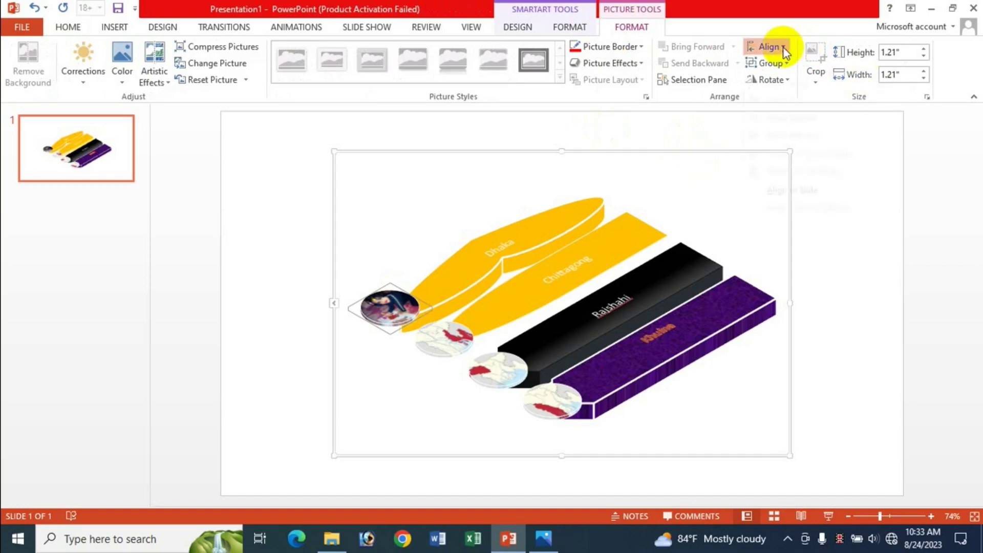
click(777, 207)
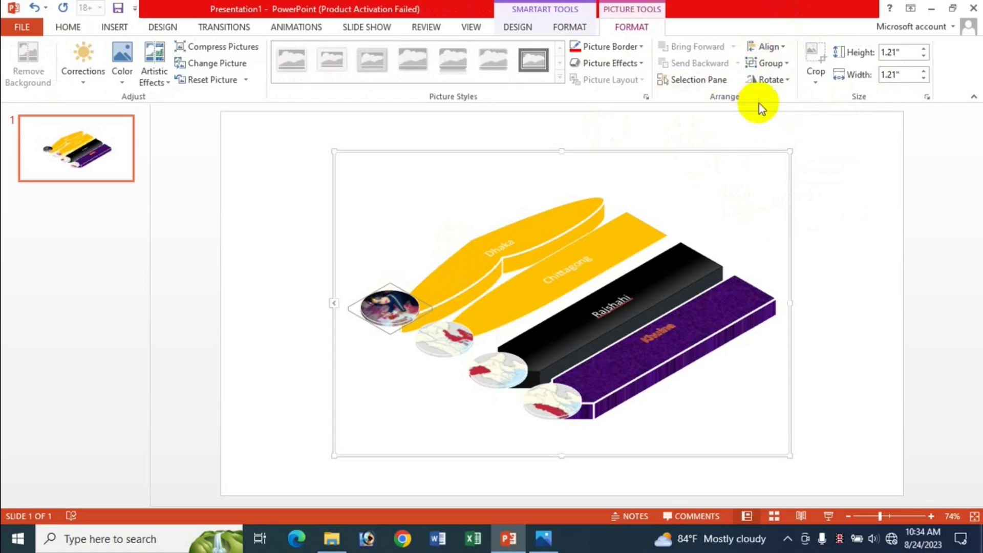
click(771, 79)
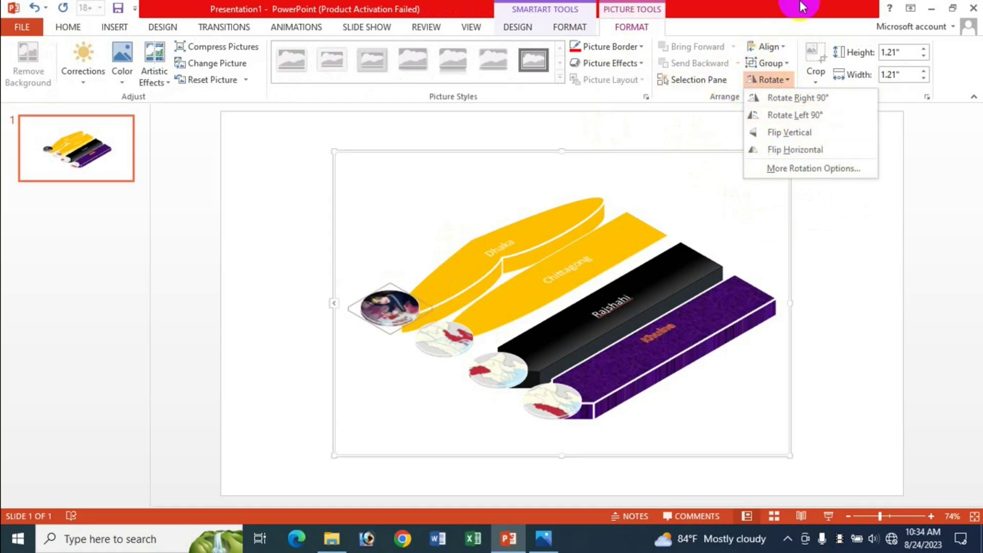
click(901, 75)
Step: Crop the Dhaka photo into a Heart shape
click(821, 85)
mouse_move(850, 115)
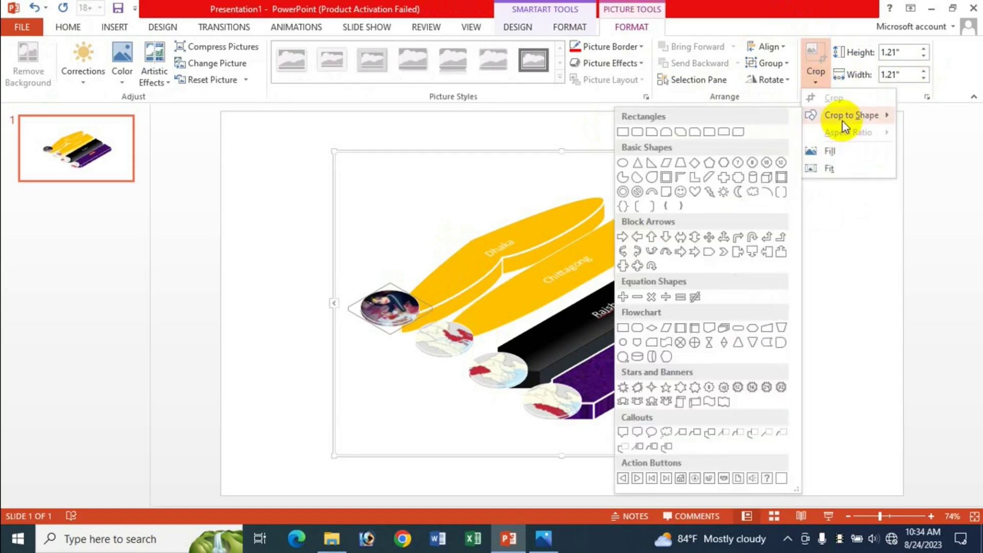
click(693, 191)
click(387, 310)
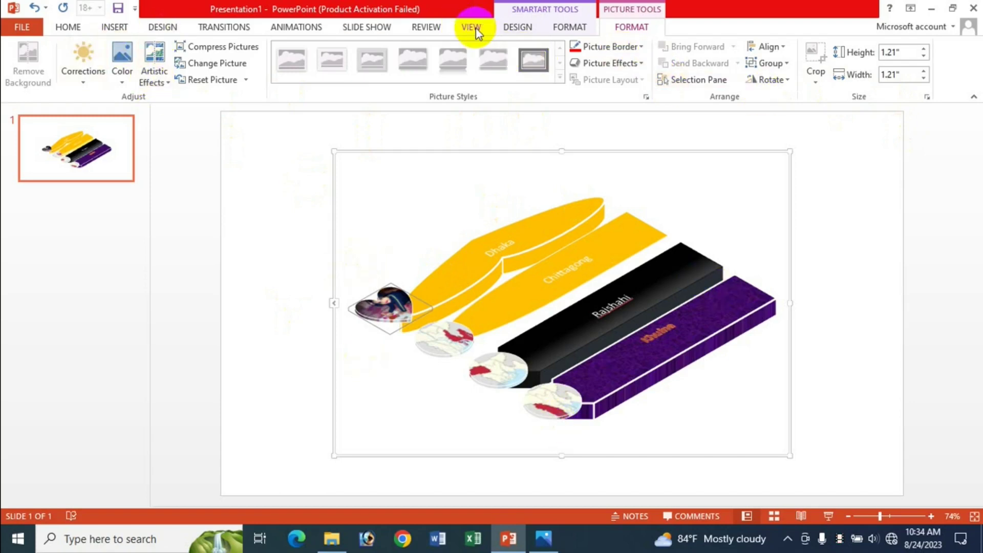
click(502, 279)
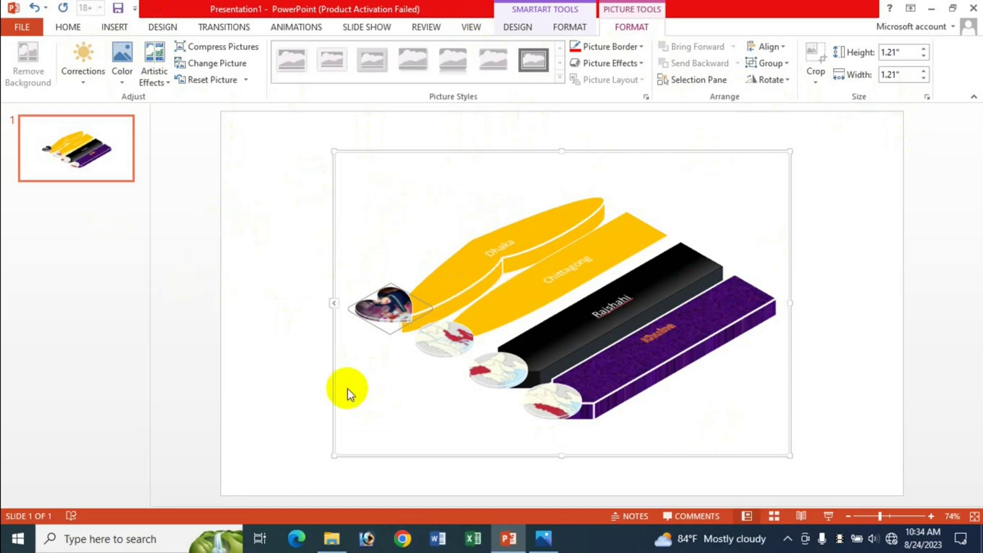
Step: Select the yellow Dhaka bar to view its SmartArt formatting, then reselect the heart photo
click(520, 27)
click(448, 251)
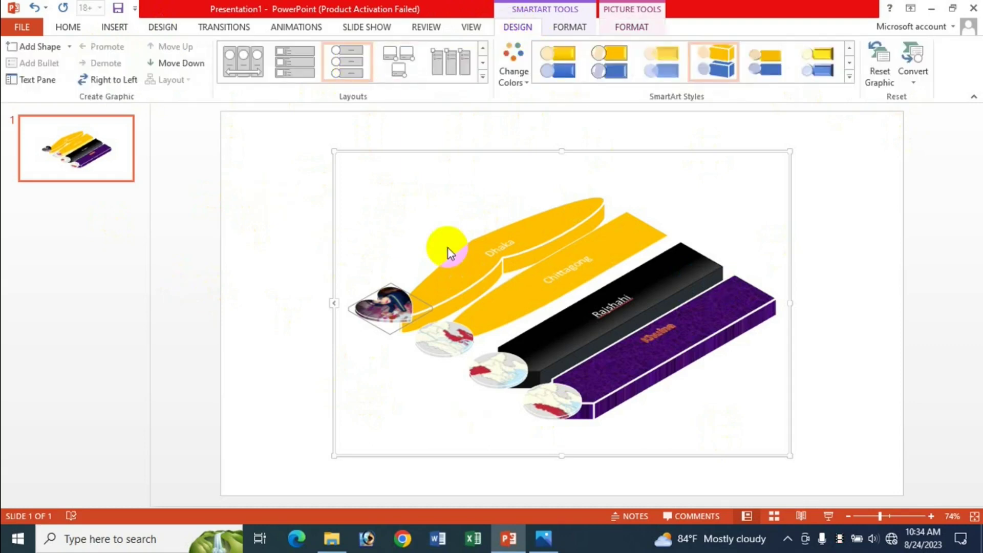
click(523, 263)
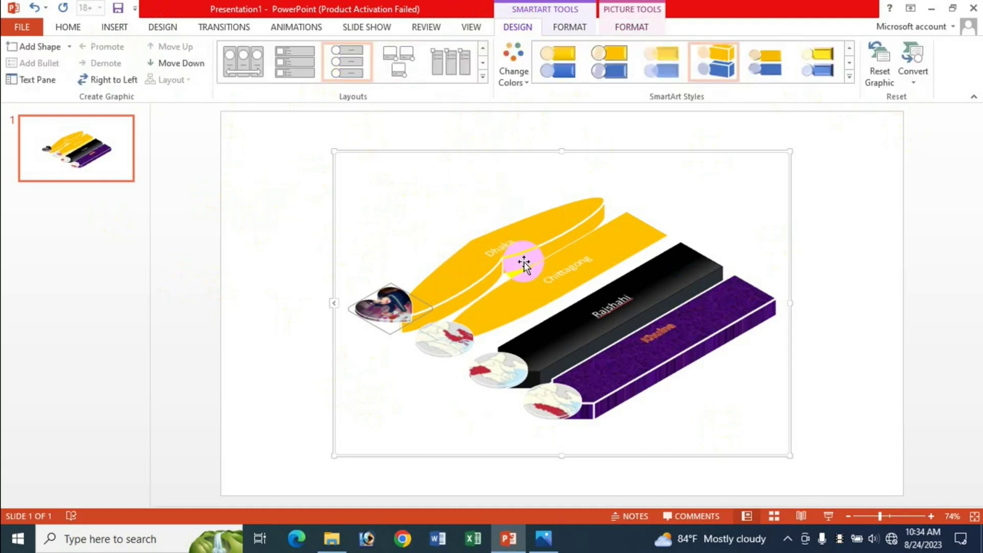
click(506, 280)
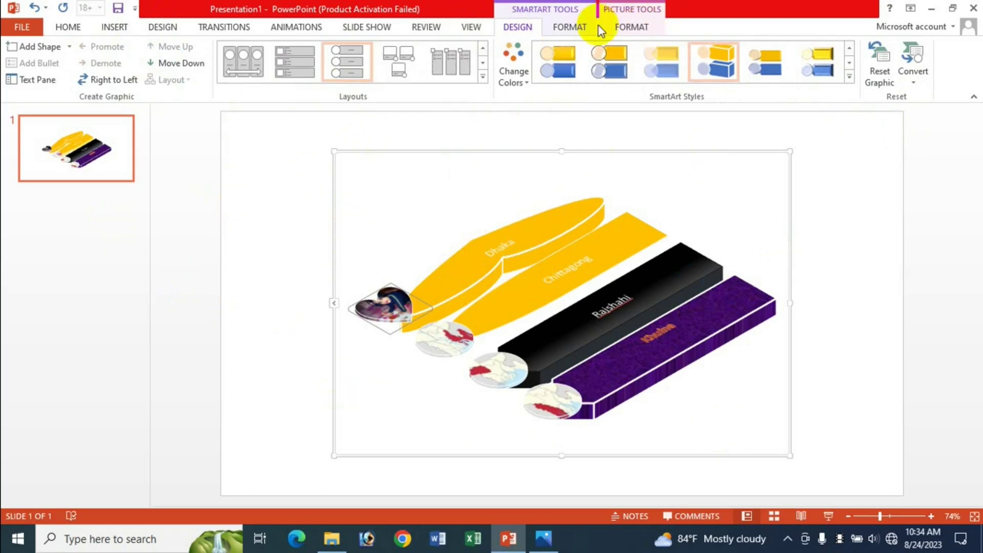
click(576, 29)
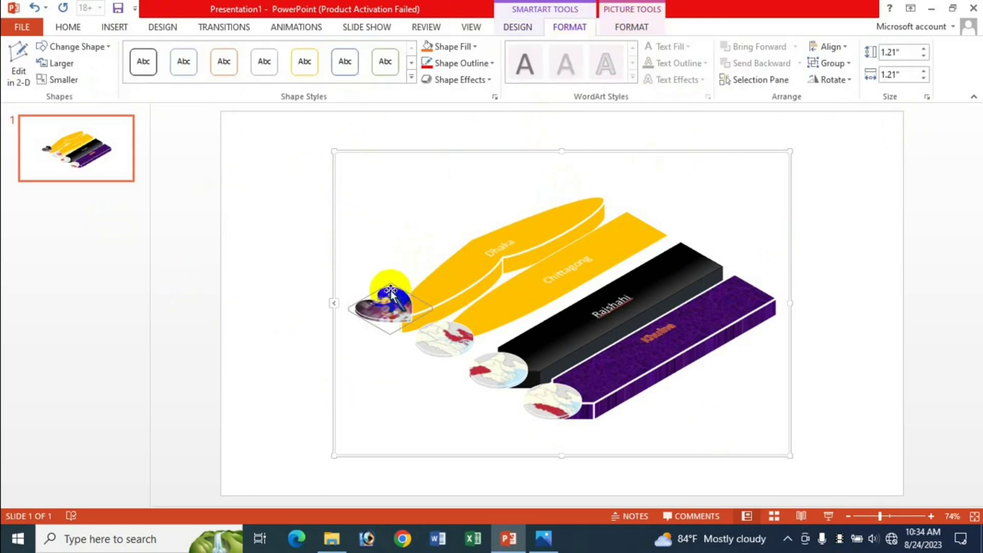
click(632, 27)
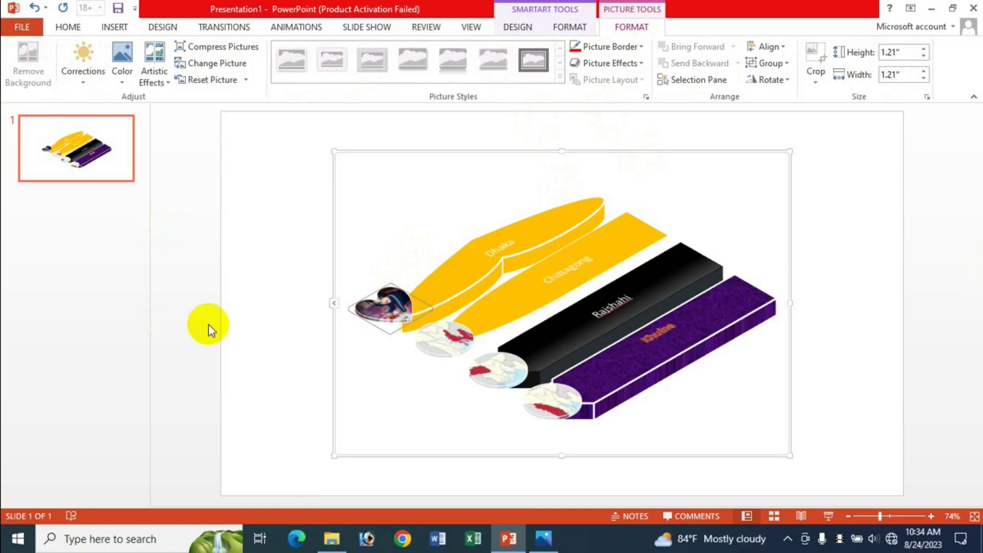
click(543, 538)
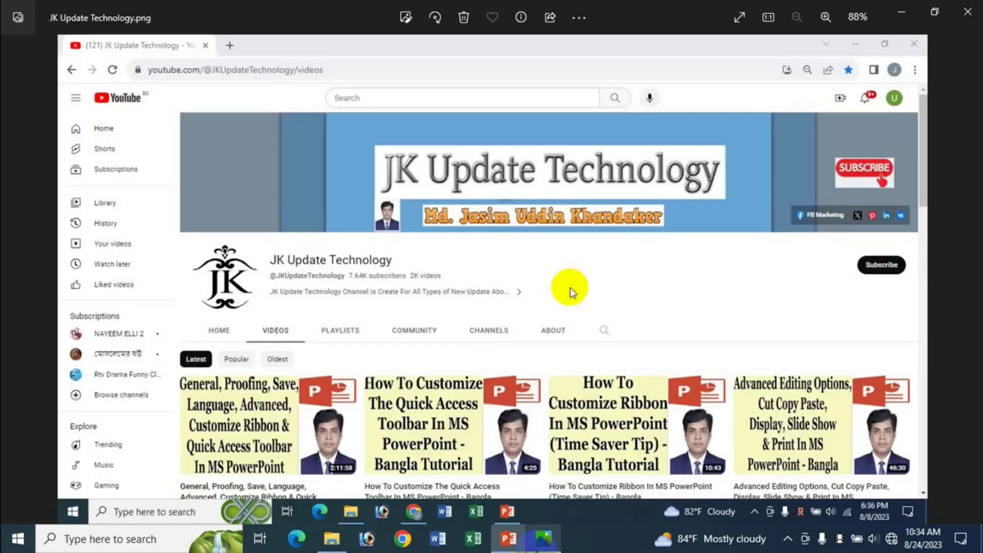